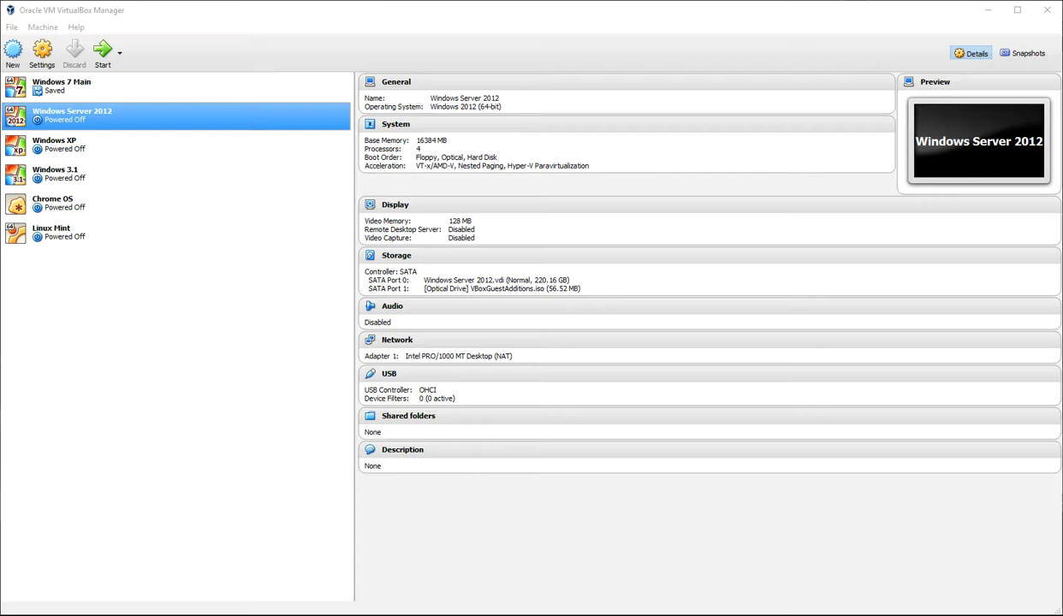
Check the installed VirtualBox version in the program's About information and close it.
left_click(76, 26)
left_click(105, 121)
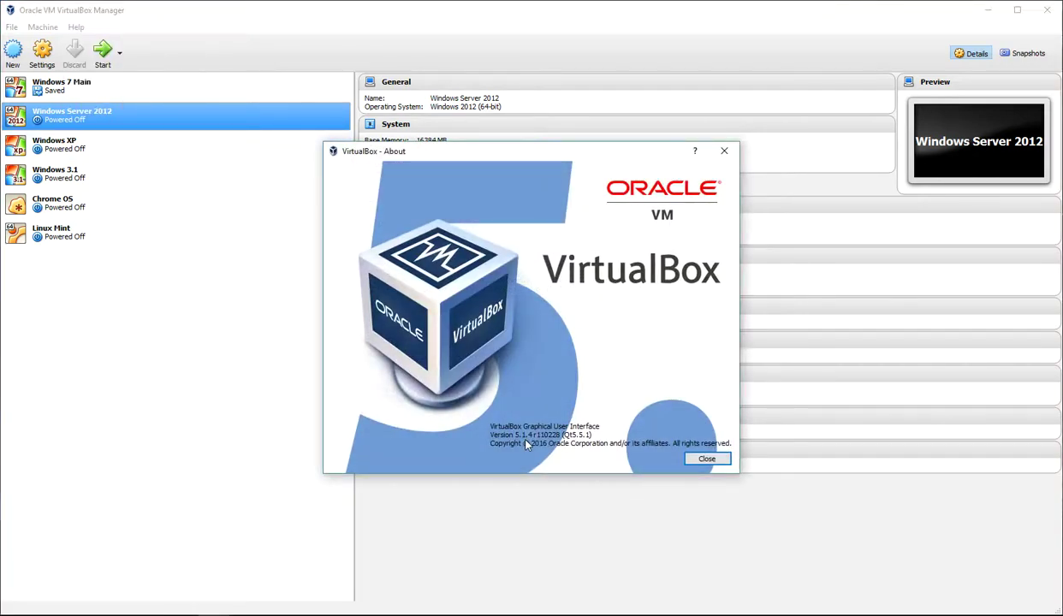
left_click(724, 151)
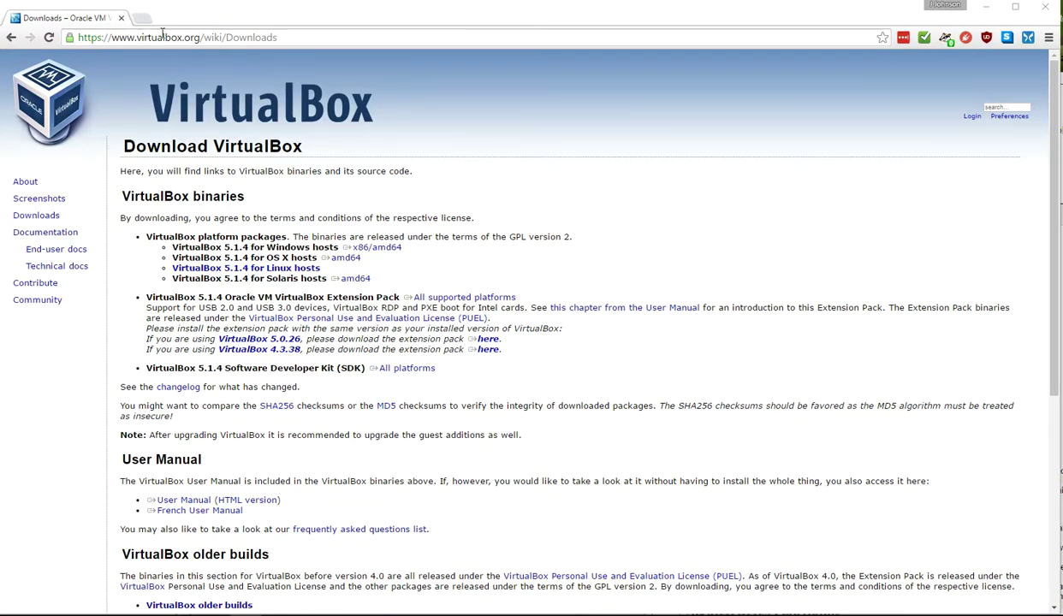
Switch to the browser and view the About and Documentation pages on virtualbox.org, locating the User Manual.
left_click_drag(202, 38, 79, 37)
left_click(127, 38)
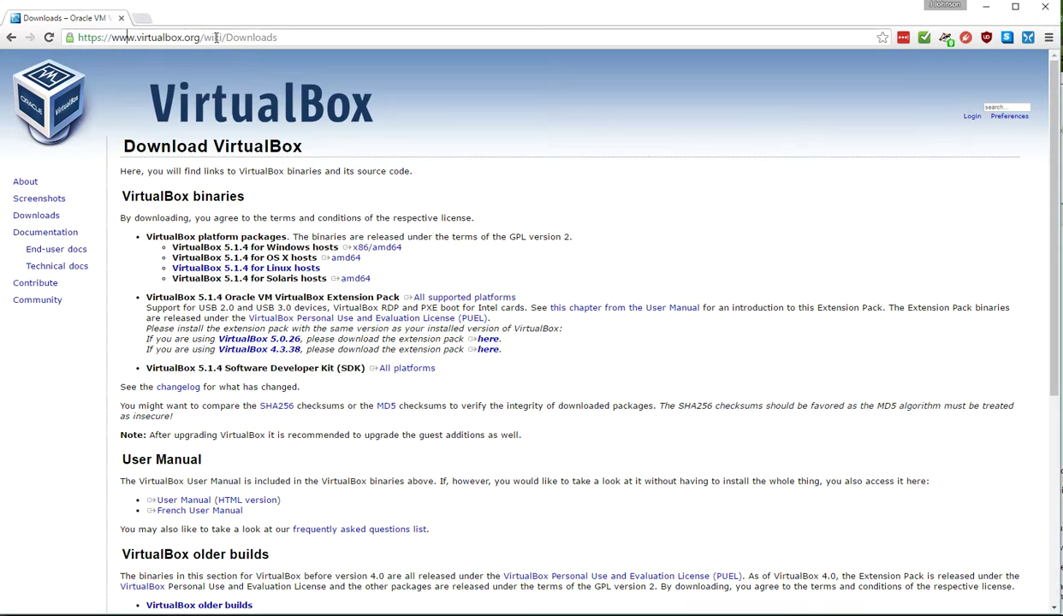
left_click(26, 182)
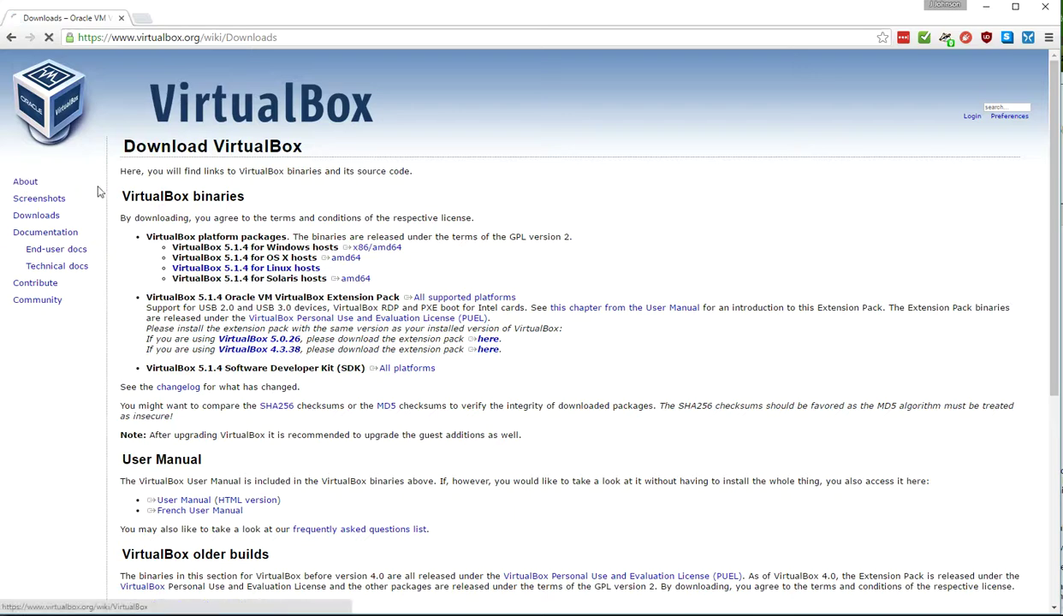
left_click(43, 232)
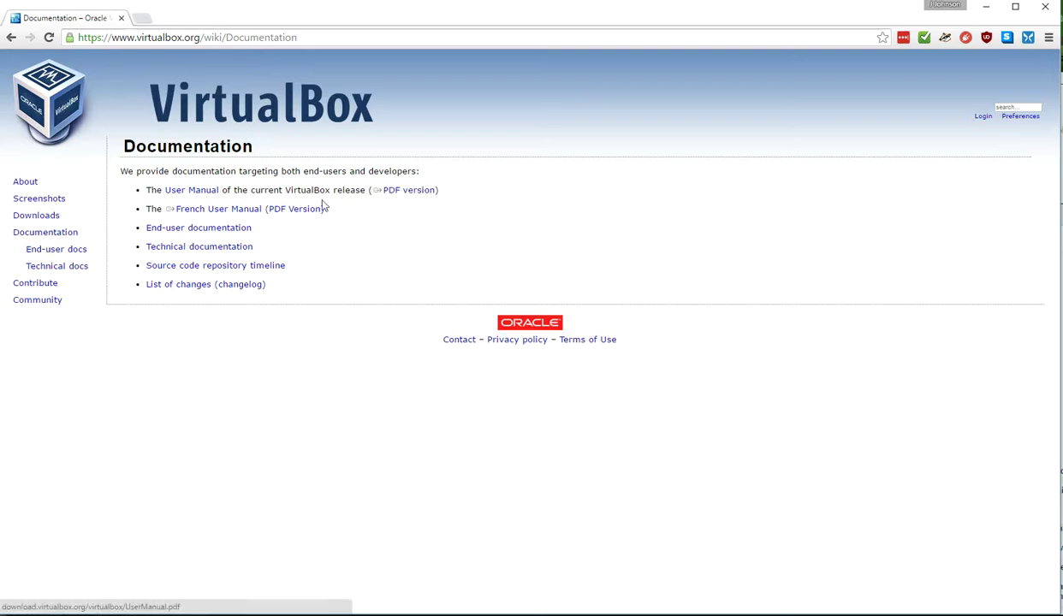
left_click_drag(221, 188, 206, 193)
left_click(228, 177)
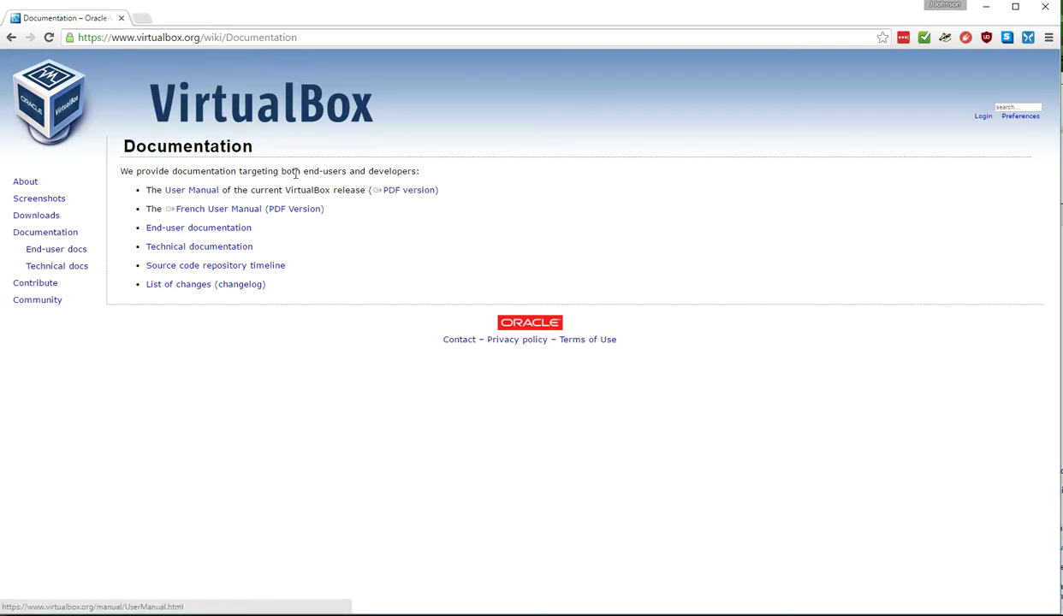
Open the VirtualBox downloads page and examine the 5.1.4 platform packages for Windows and OS X hosts.
left_click(41, 215)
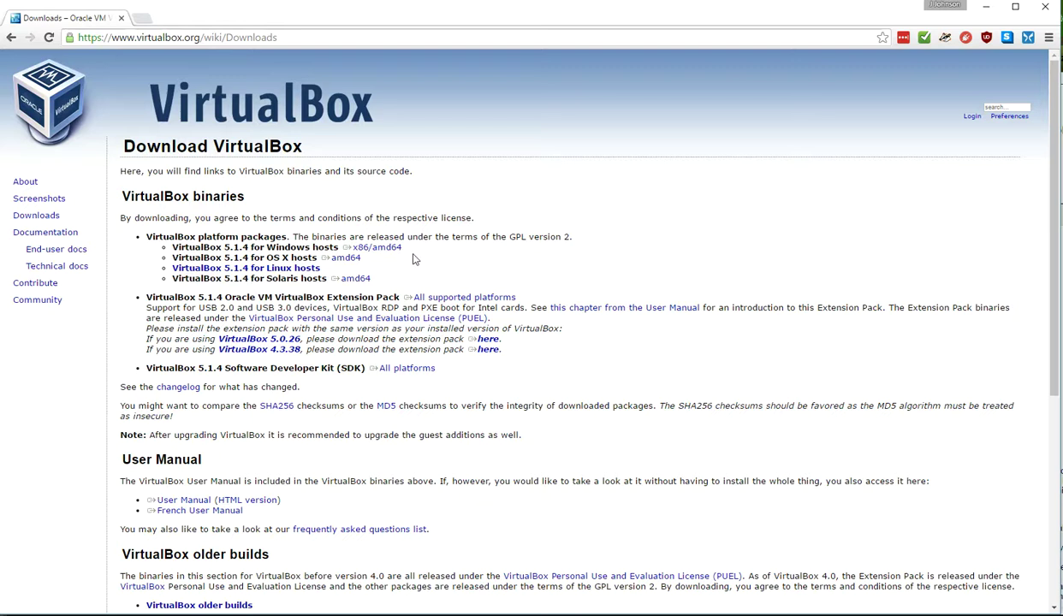
left_click_drag(267, 247, 336, 247)
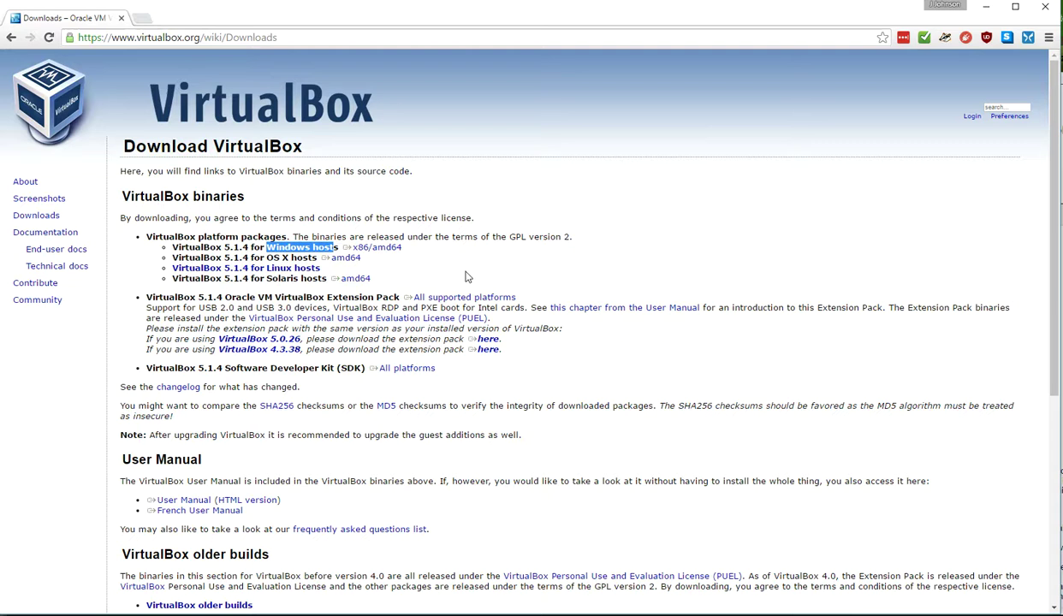
mouse_move(264, 257)
left_mouse_down()
mouse_move(271, 272)
mouse_move(280, 258)
left_mouse_up()
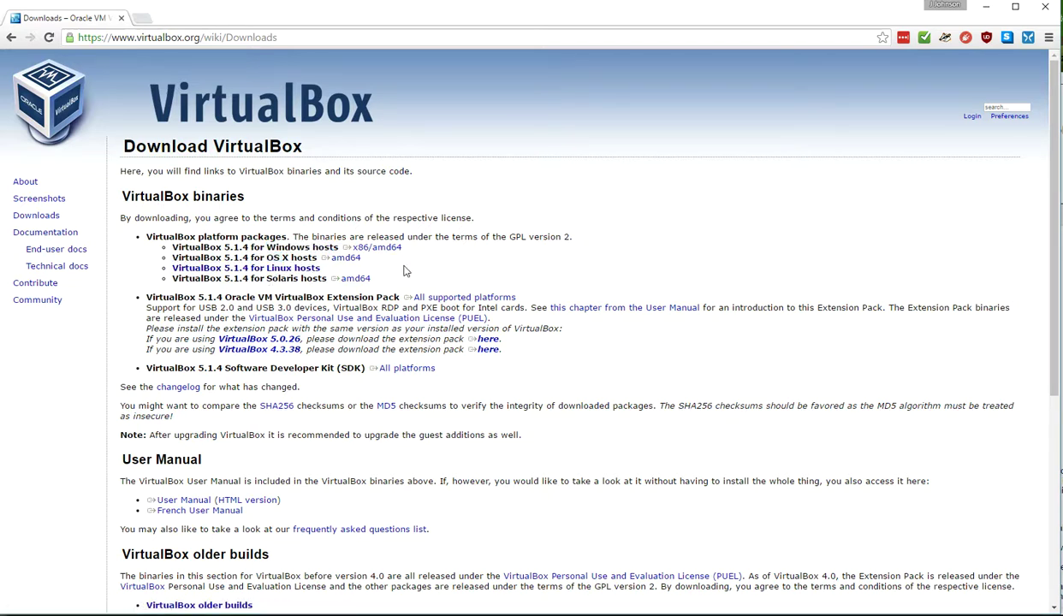
left_click_drag(400, 249, 343, 248)
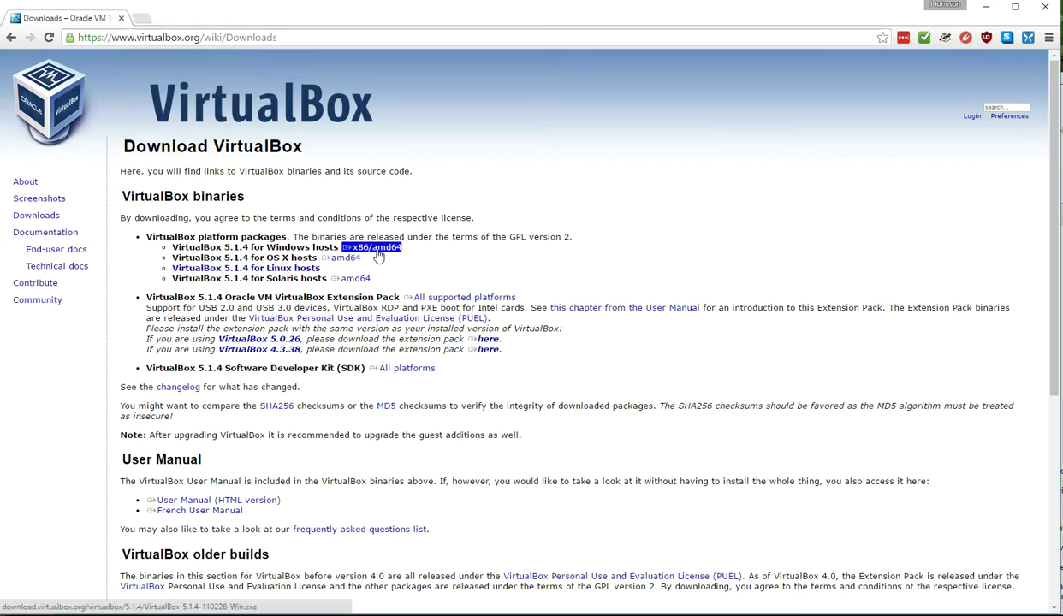
Try to save the VirtualBox 5.1.4 Windows installer to the Downloads folder, and close the browser.
left_click(377, 250)
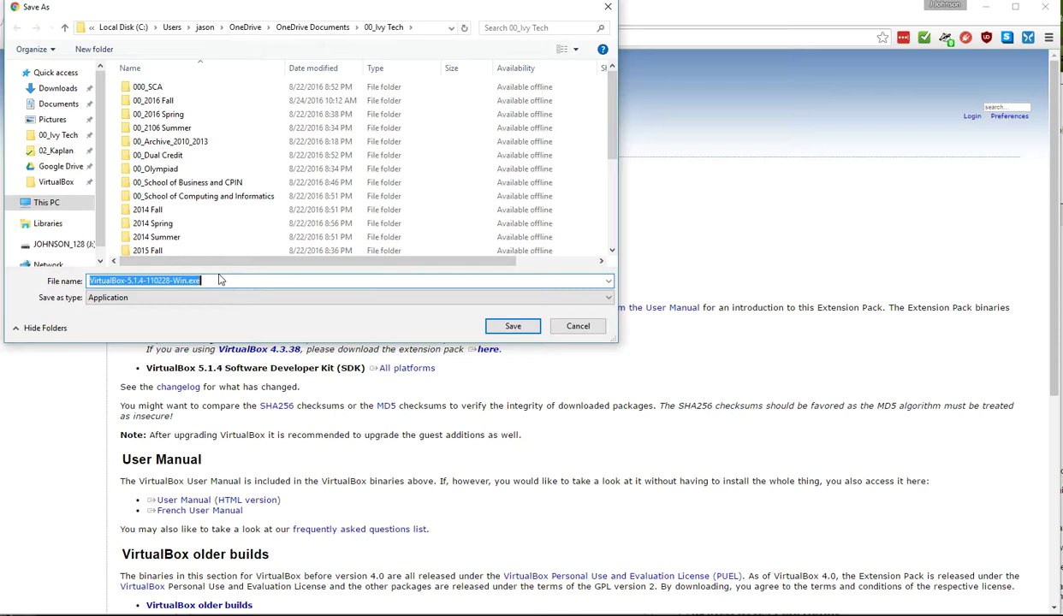
left_click(57, 88)
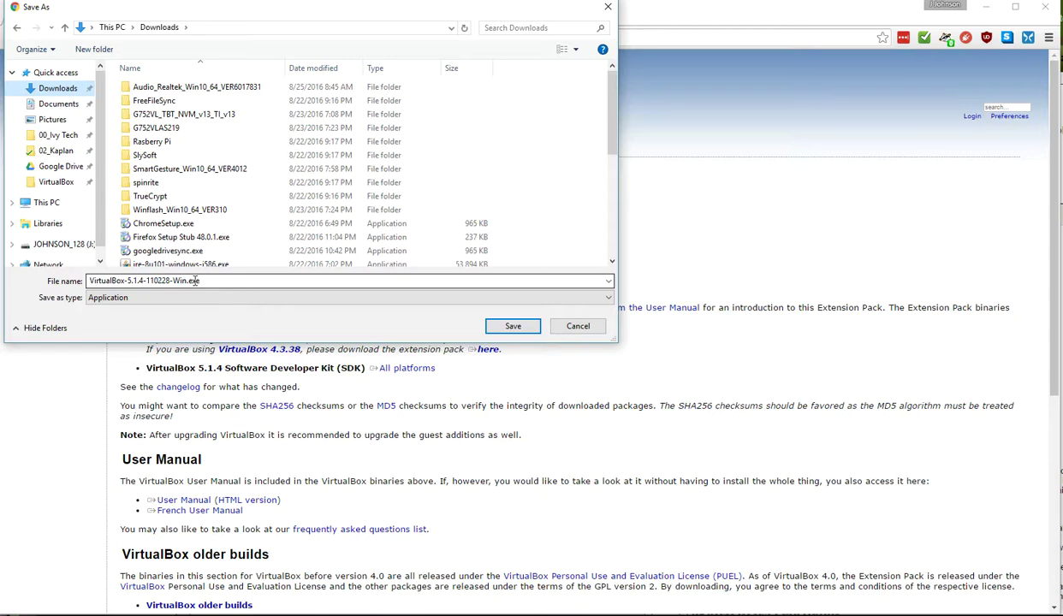
left_click(577, 327)
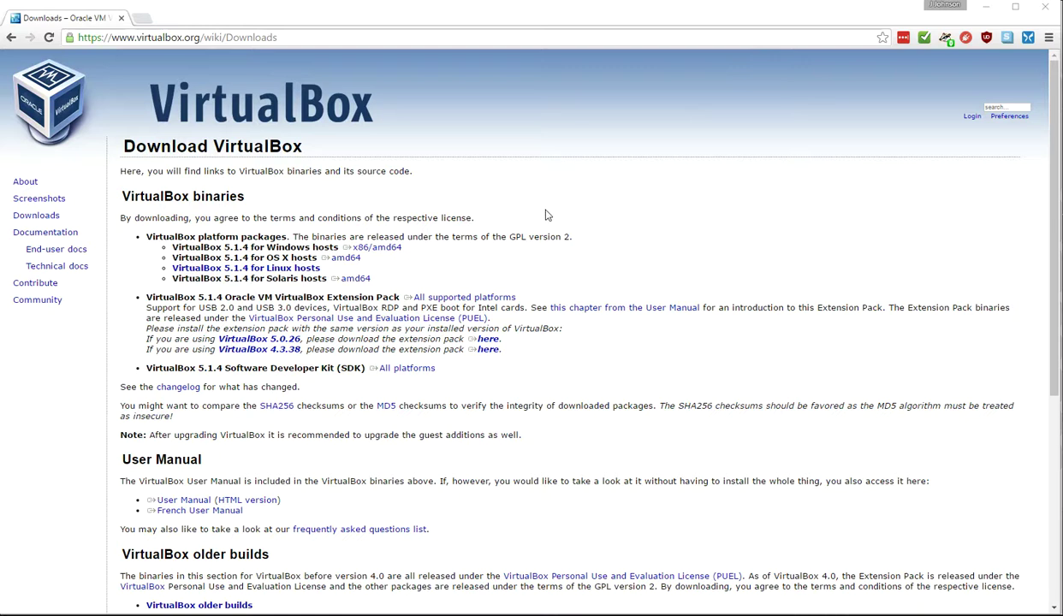
left_click(1046, 9)
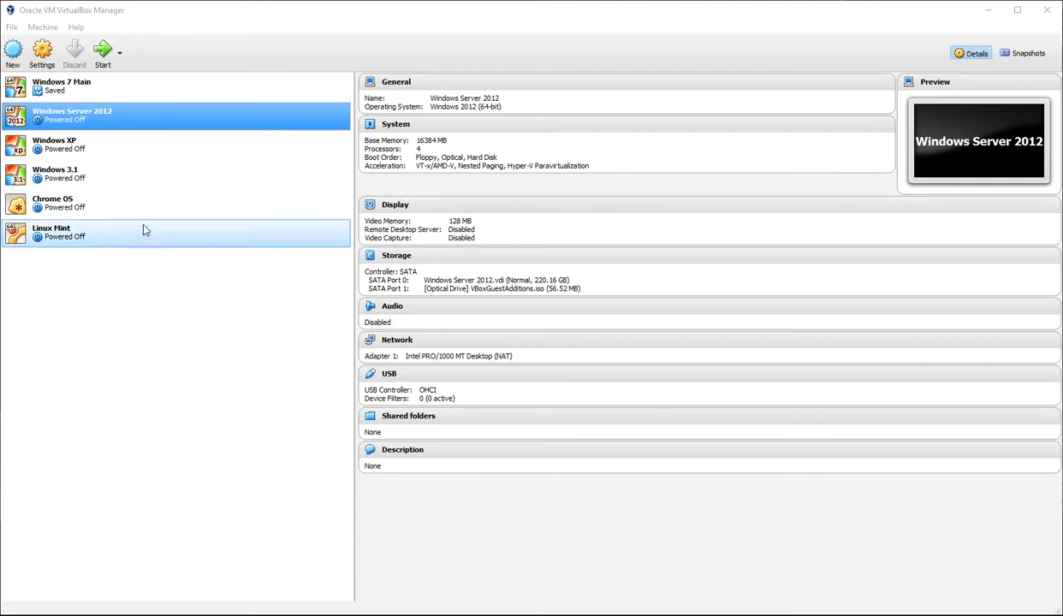
Go through the list of existing virtual machines and view the details of Linux Mint.
left_click(58, 86)
left_click(77, 115)
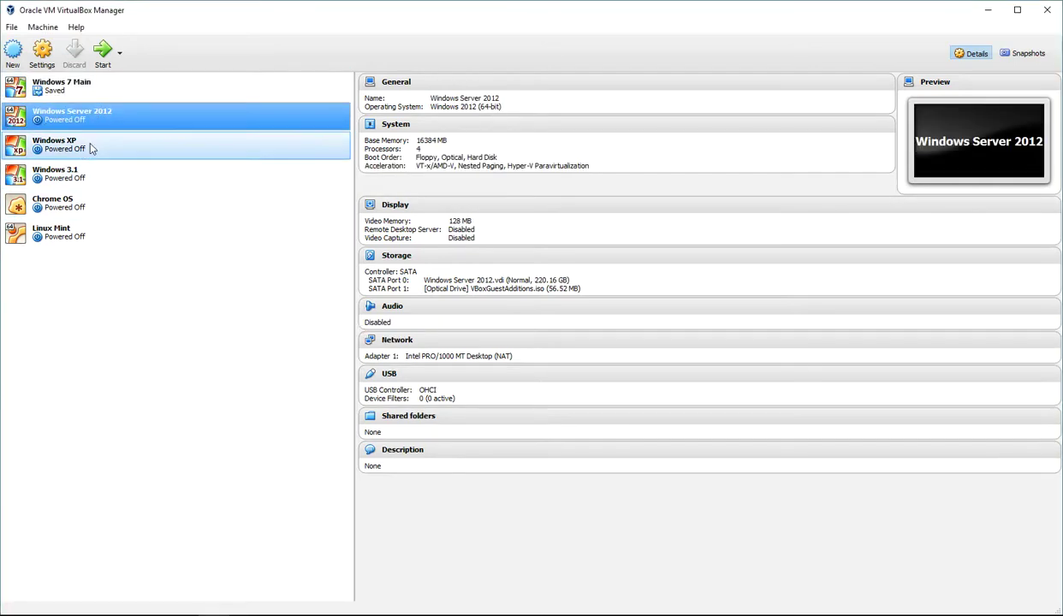
left_click(83, 178)
left_click(99, 208)
left_click(100, 229)
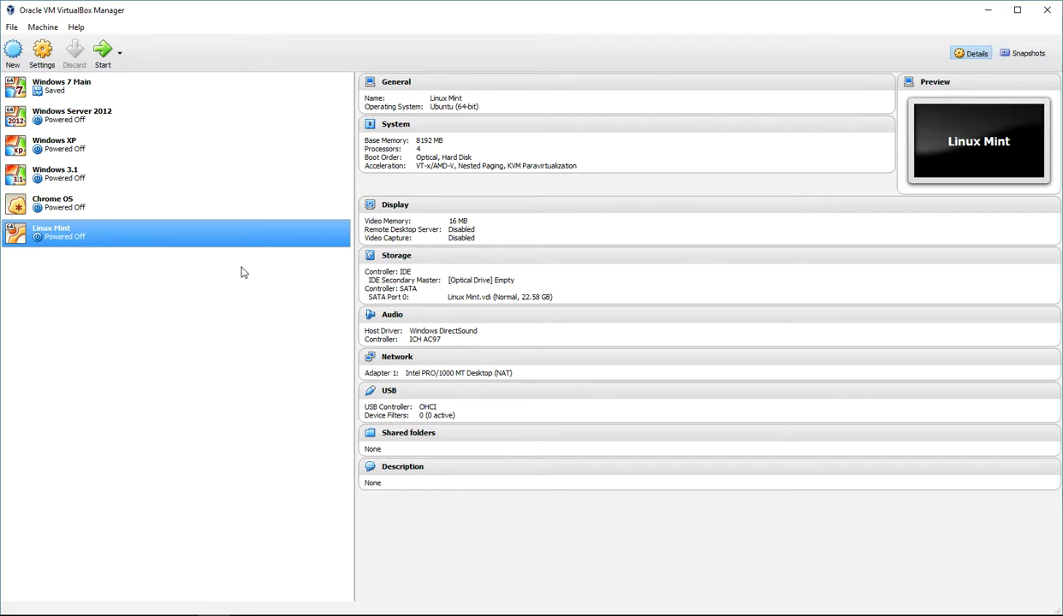
Start creating a new virtual machine and set its operating system type to Linux.
left_click(13, 56)
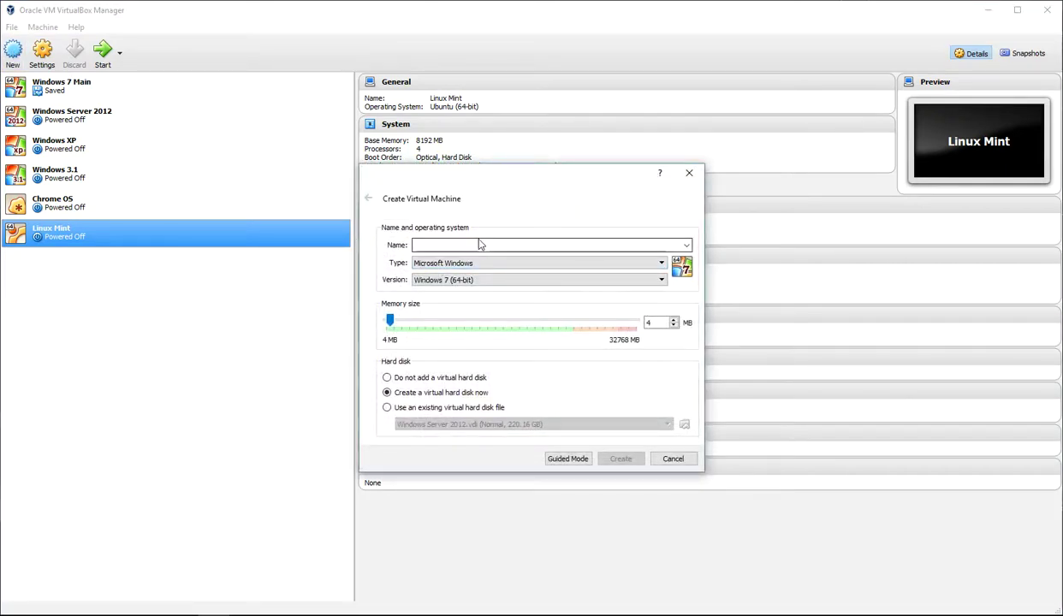
left_click(652, 261)
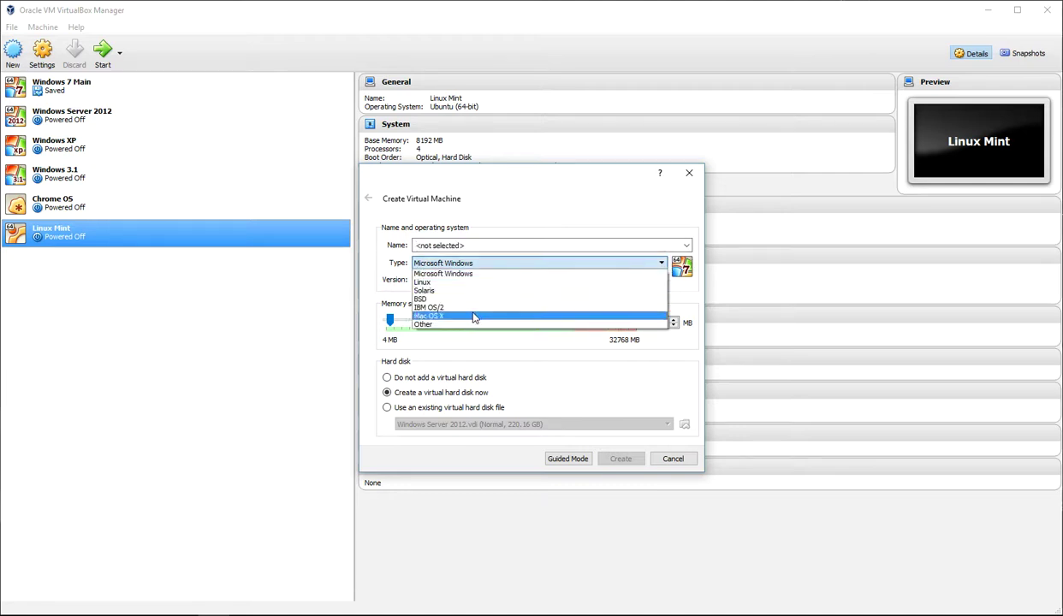
left_click(440, 283)
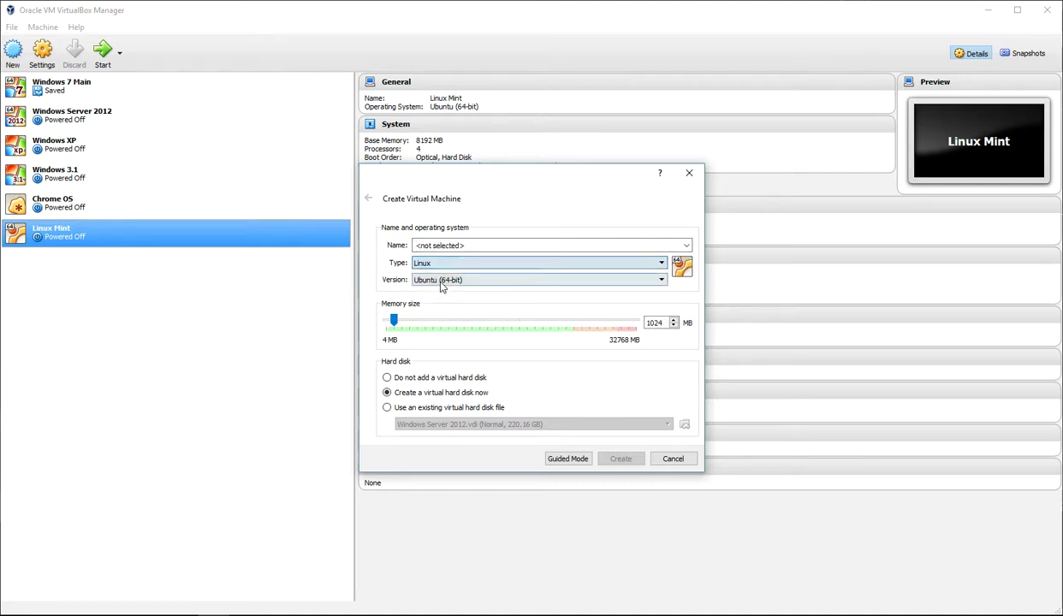
Look through the available Linux versions and choose Ubuntu (64-bit) for the new virtual machine.
left_click(661, 281)
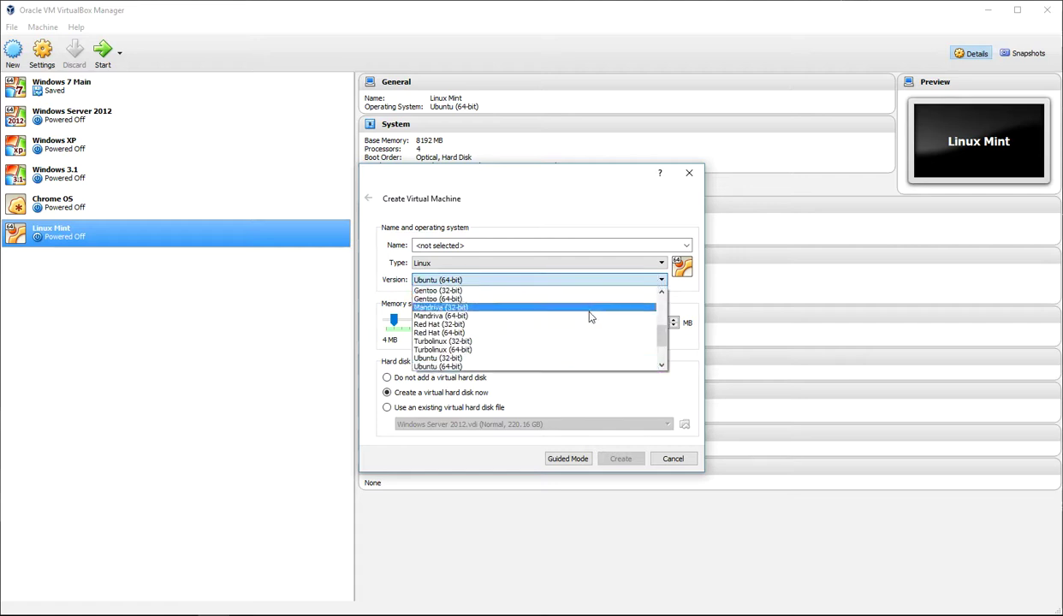
scroll(588, 318, "down", 2)
scroll(587, 323, "up", 3)
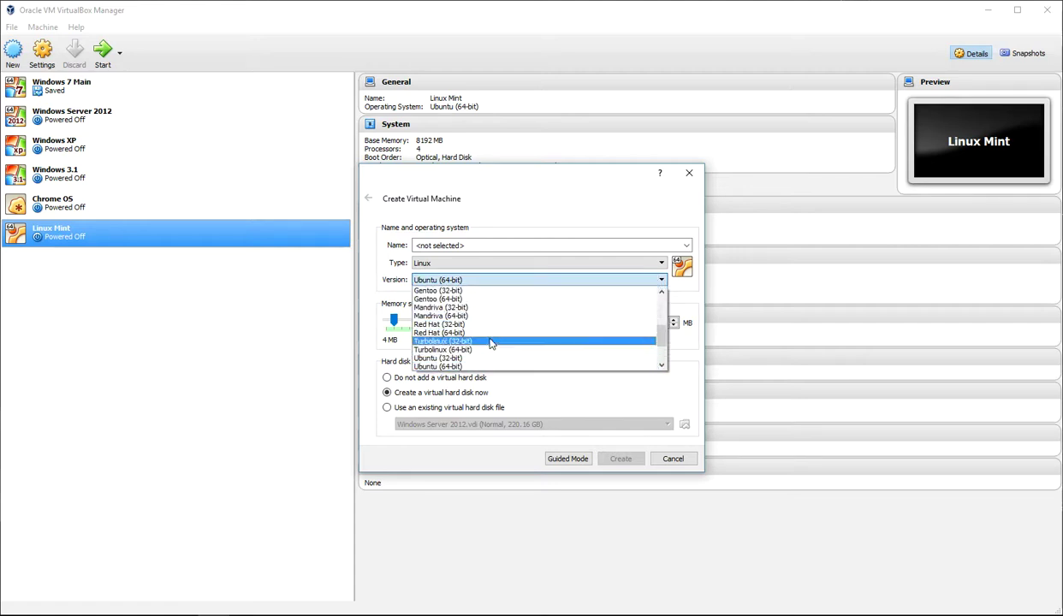
scroll(470, 309, "up", 1)
scroll(475, 317, "up", 4)
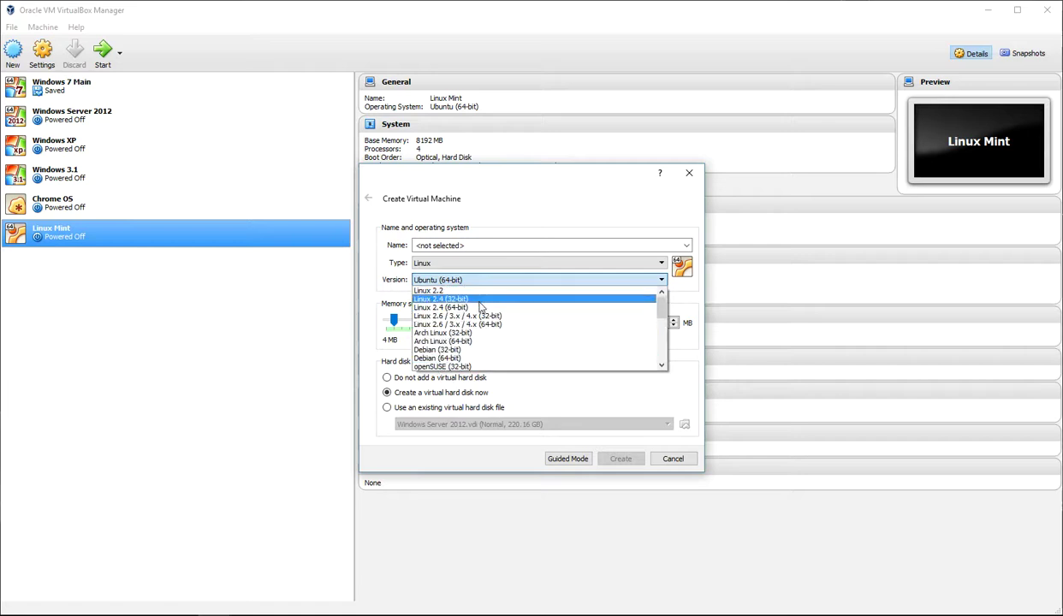
scroll(506, 318, "down", 5)
scroll(506, 317, "down", 2)
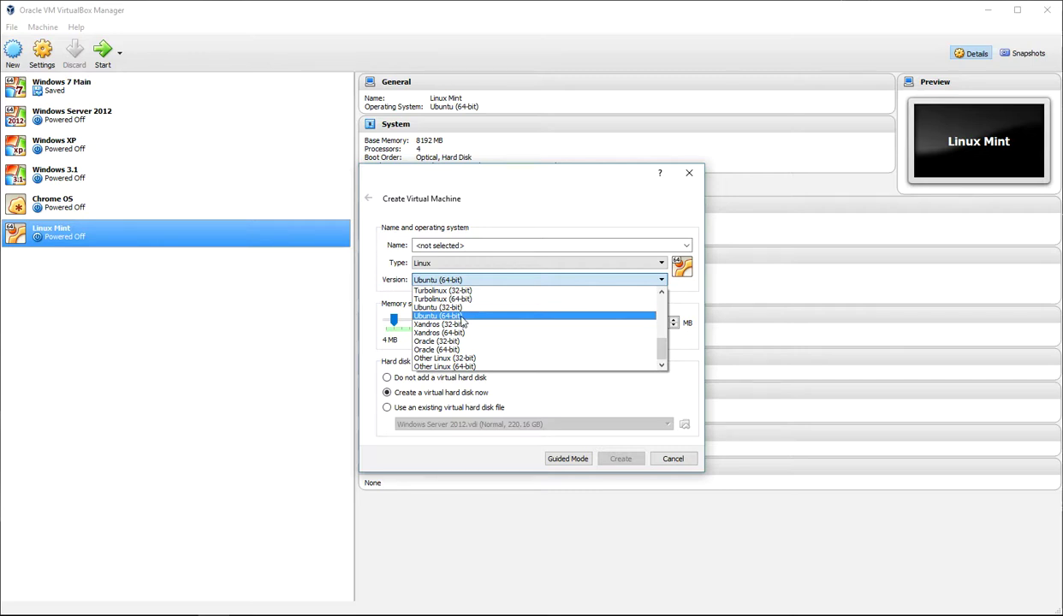
left_click(462, 317)
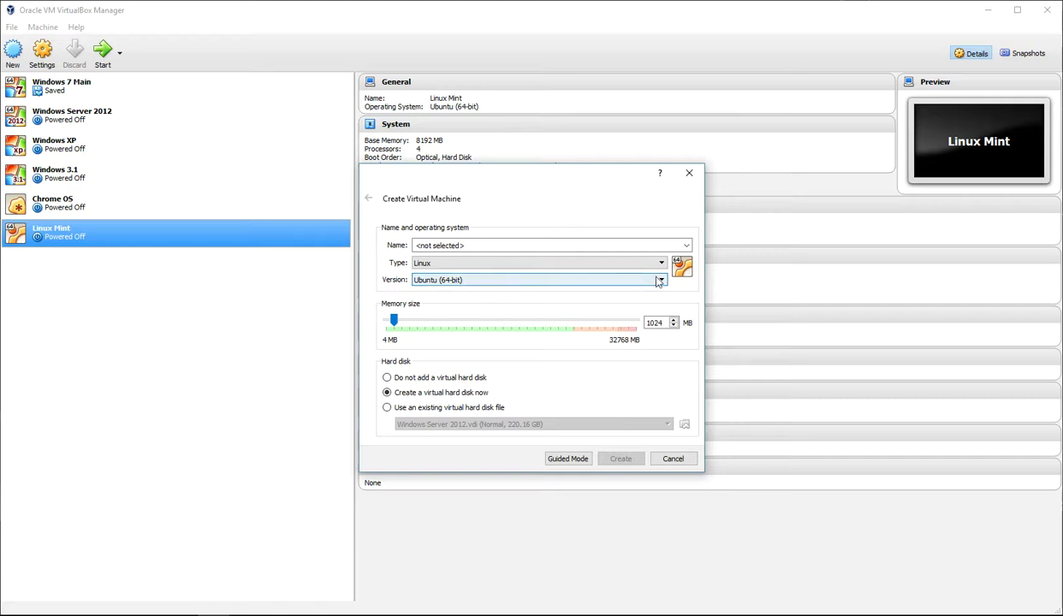
Set the new virtual machine's type to Microsoft Windows and its version to Windows 2012 (64-bit).
left_click(556, 263)
left_click(454, 274)
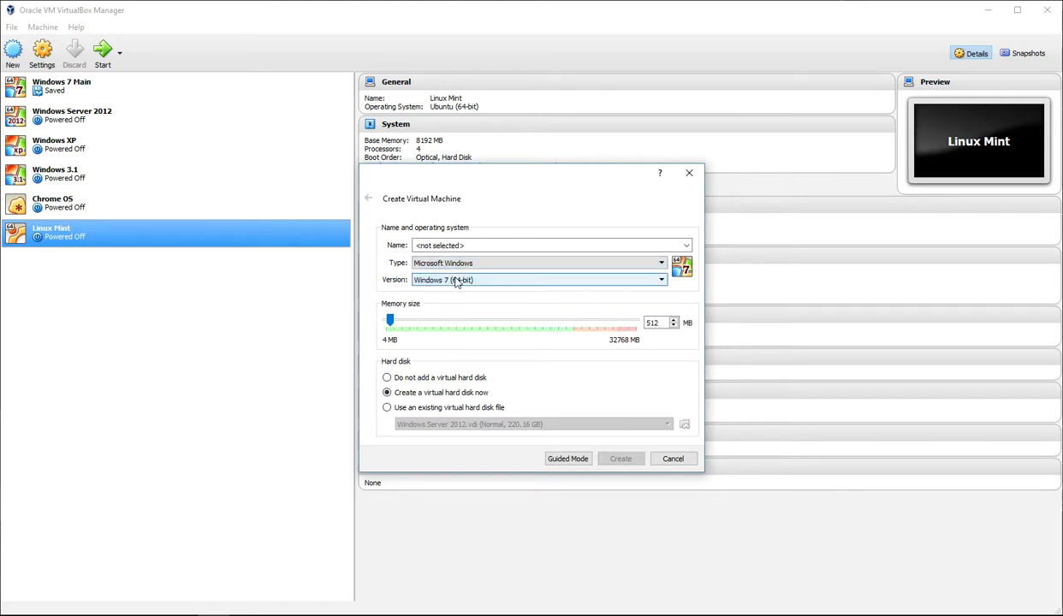
left_click(456, 283)
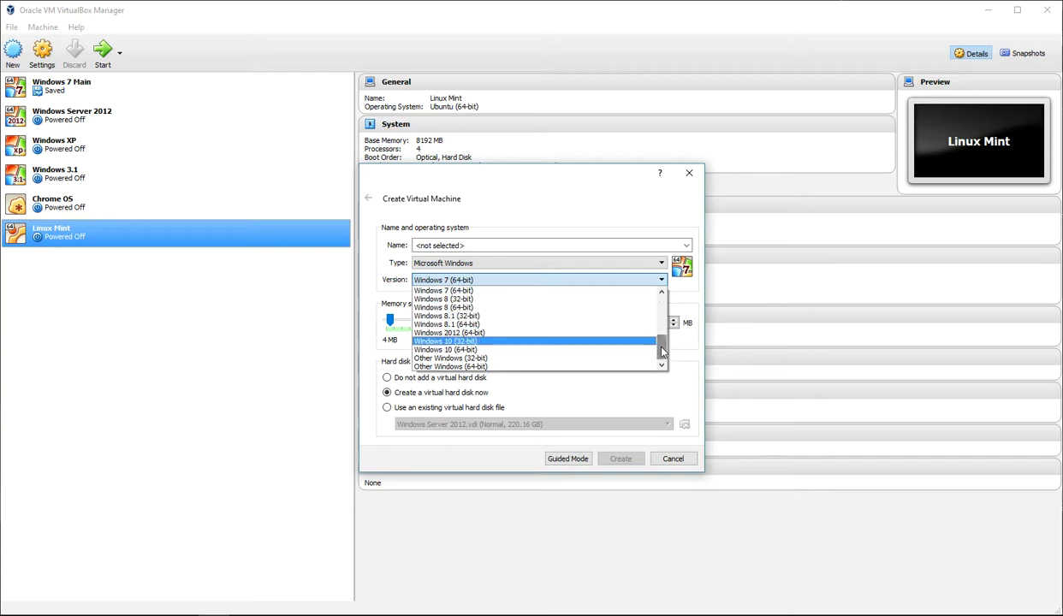
left_click_drag(664, 354, 659, 306)
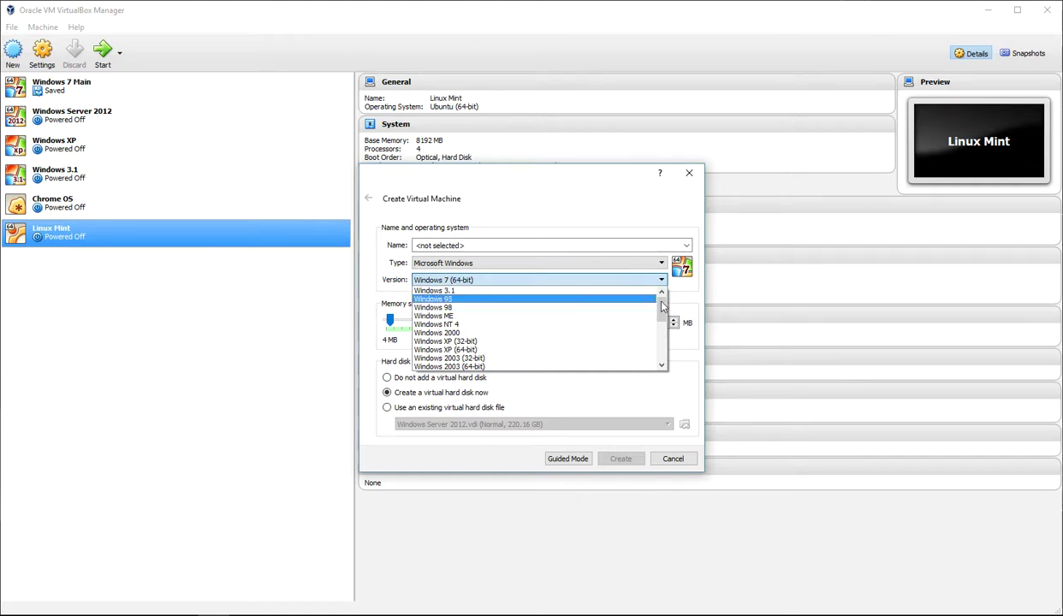
left_click_drag(661, 306, 650, 342)
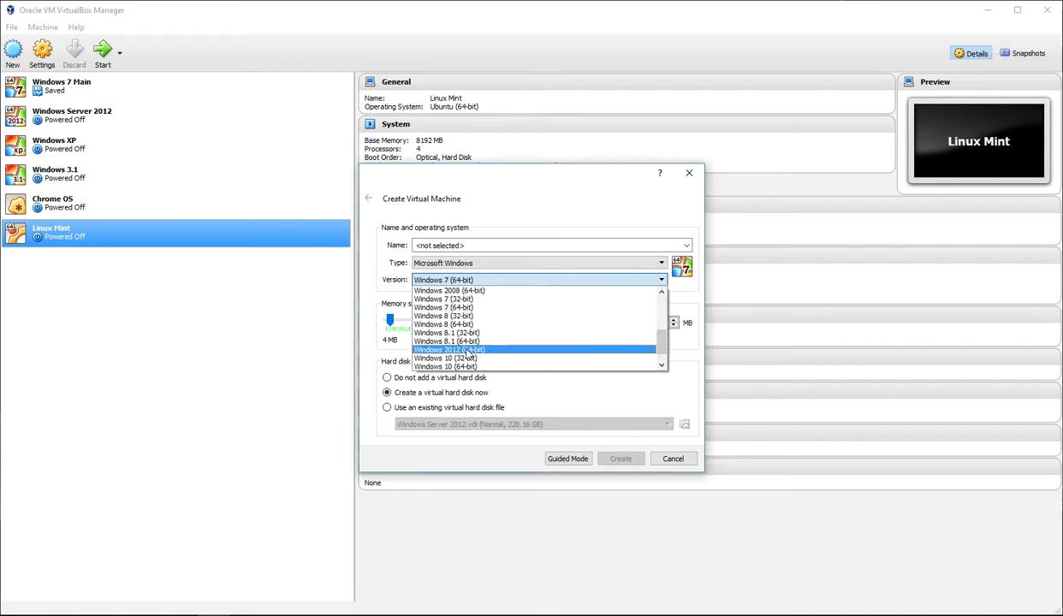
left_click(468, 350)
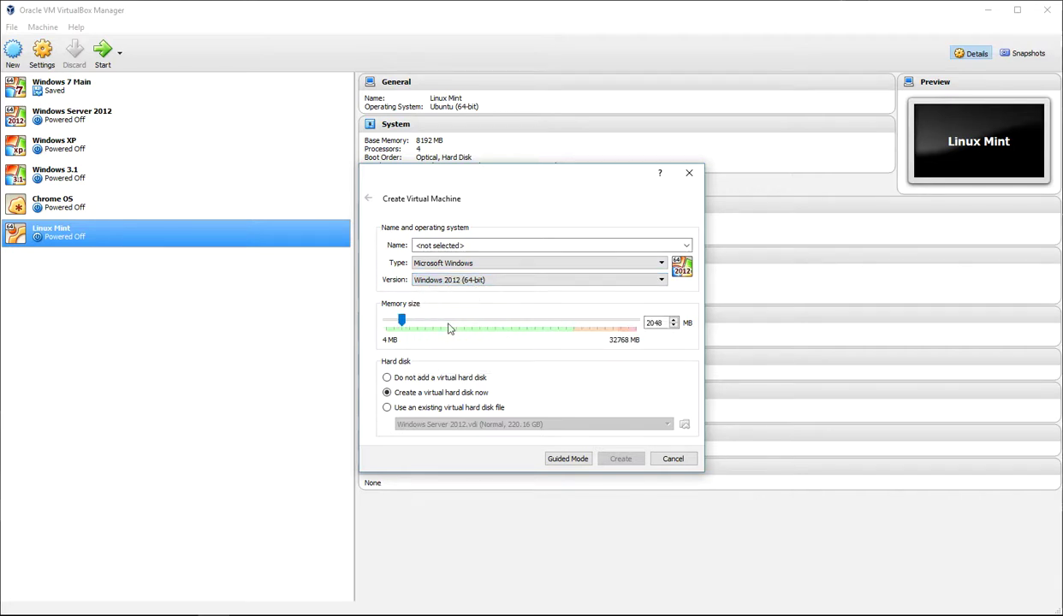
Compare the guided and expert modes of the virtual machine creation wizard, ending in guided mode.
left_click(572, 458)
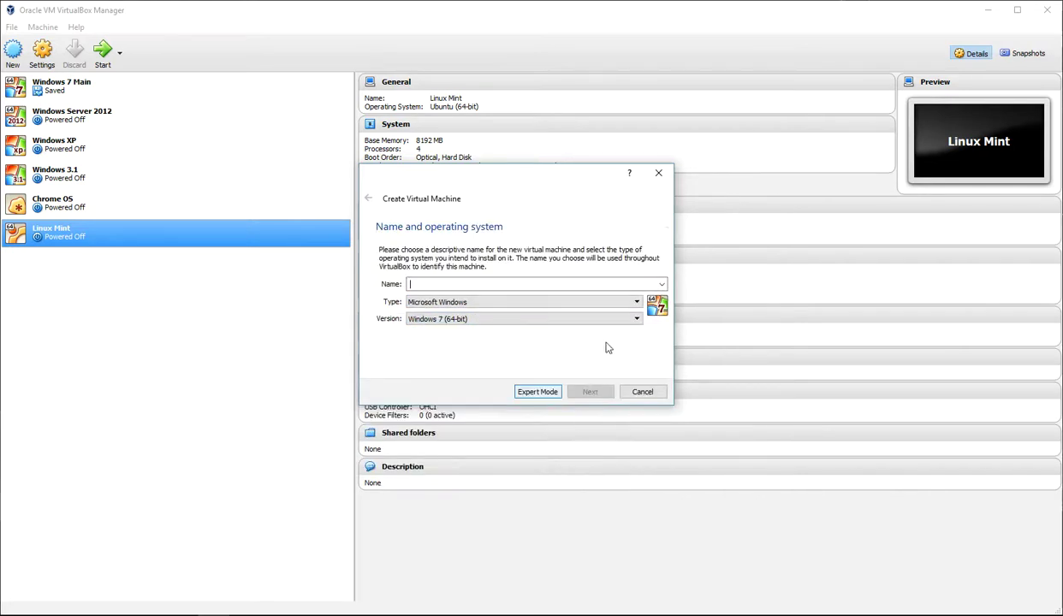
left_click(593, 283)
left_click_drag(508, 185, 470, 178)
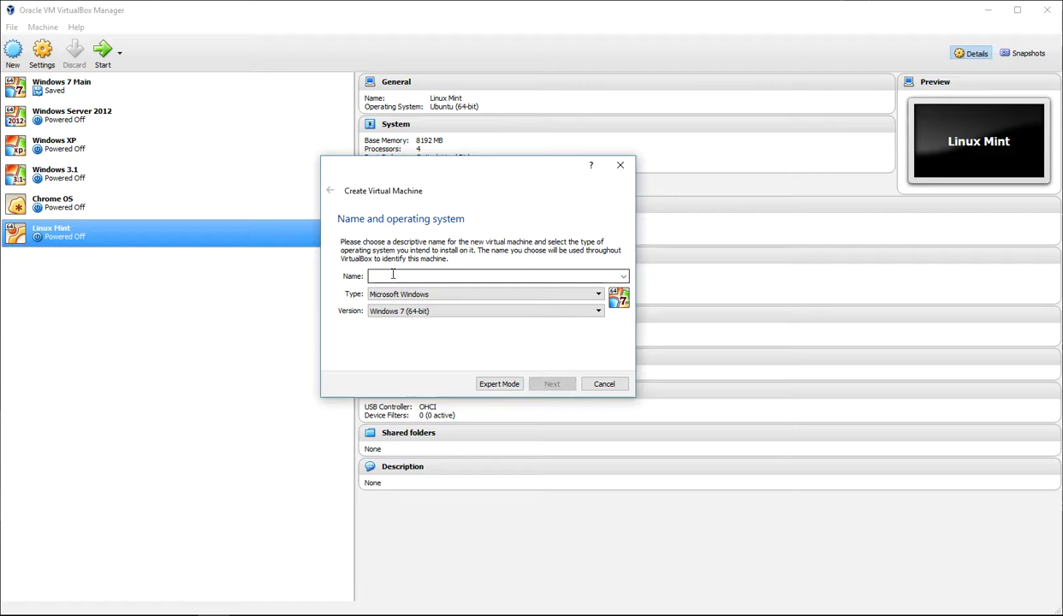
left_click(484, 383)
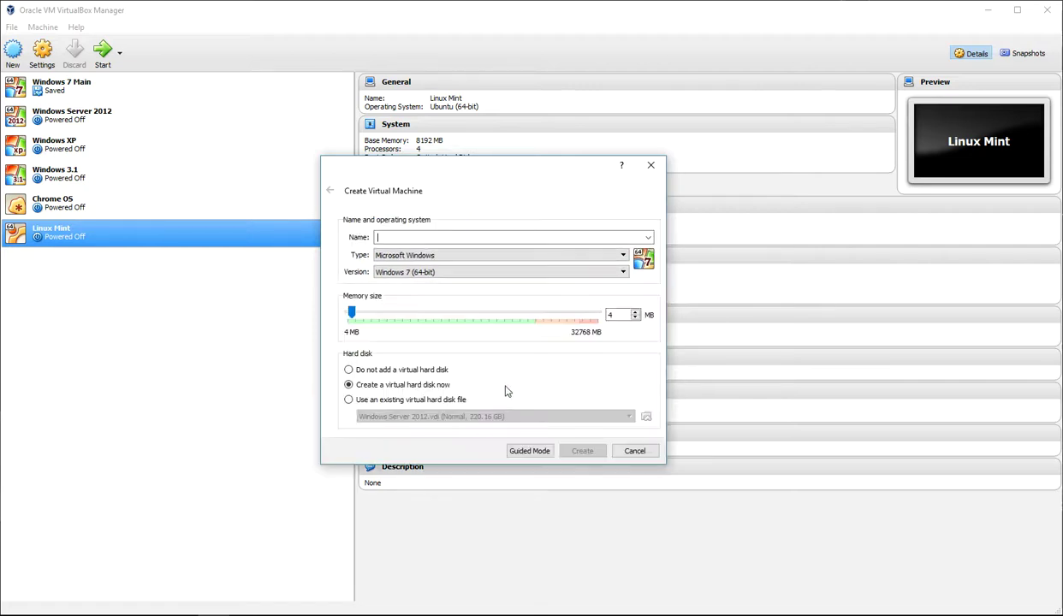
left_click(531, 450)
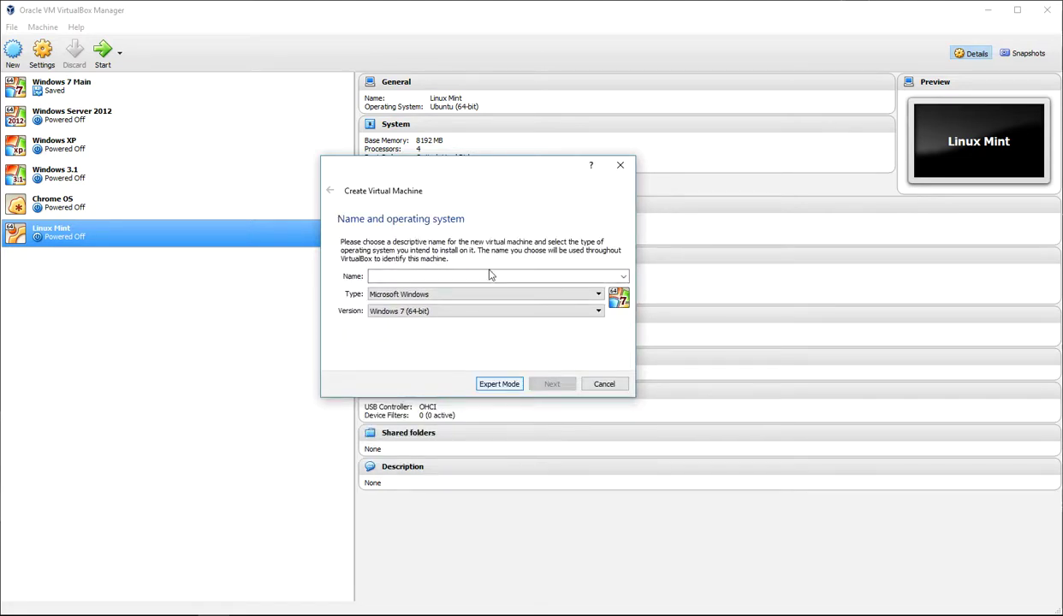
Return the wizard to expert mode and name the new virtual machine MS Windows.
left_click(498, 385)
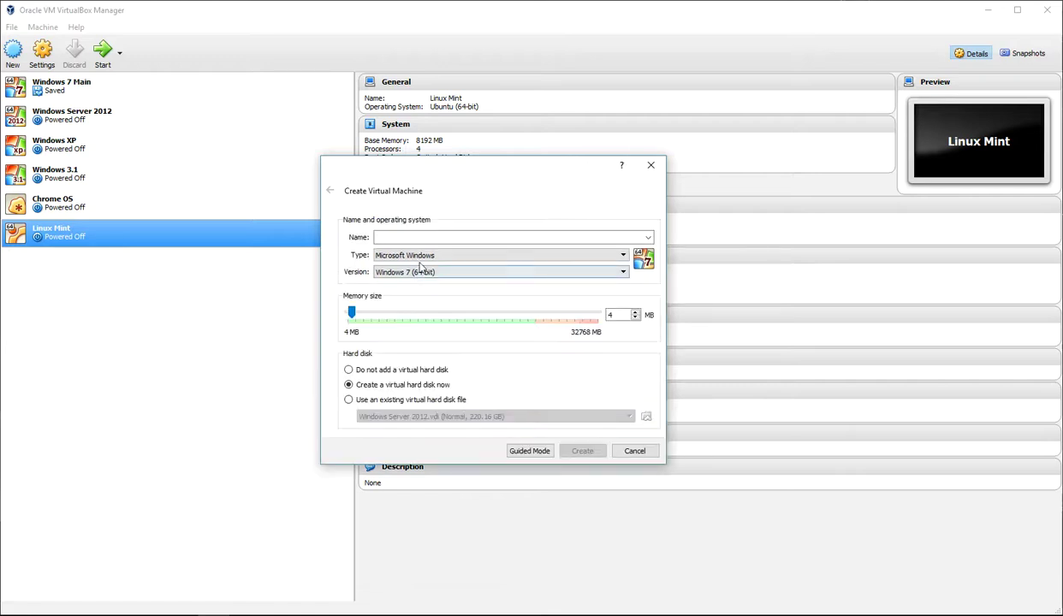
type("MS Windows")
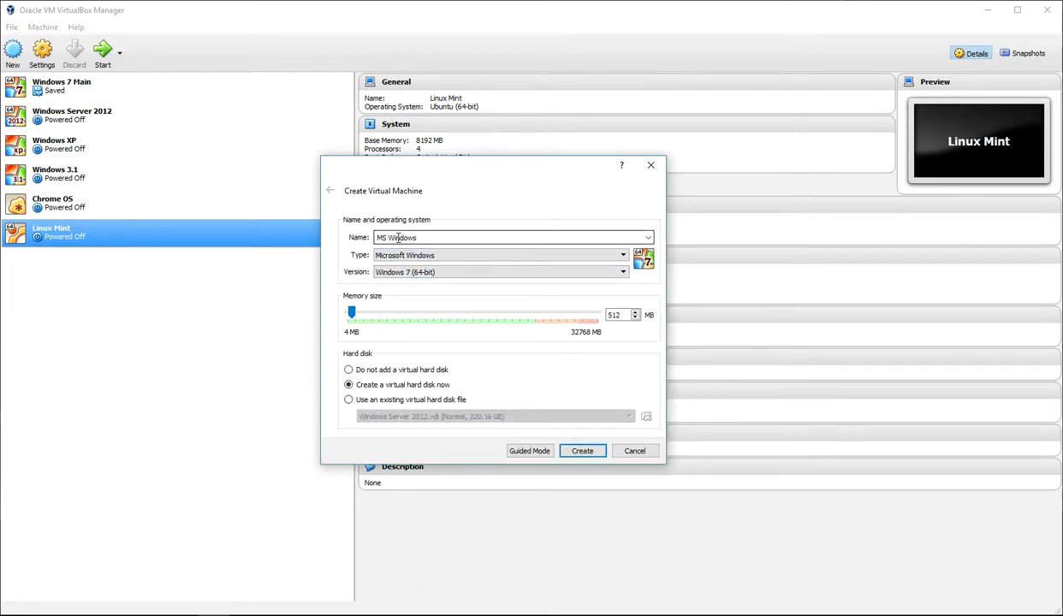
Complete the new virtual machine's name as MS Windows 2012 Backup.
type(" 2012 Backup")
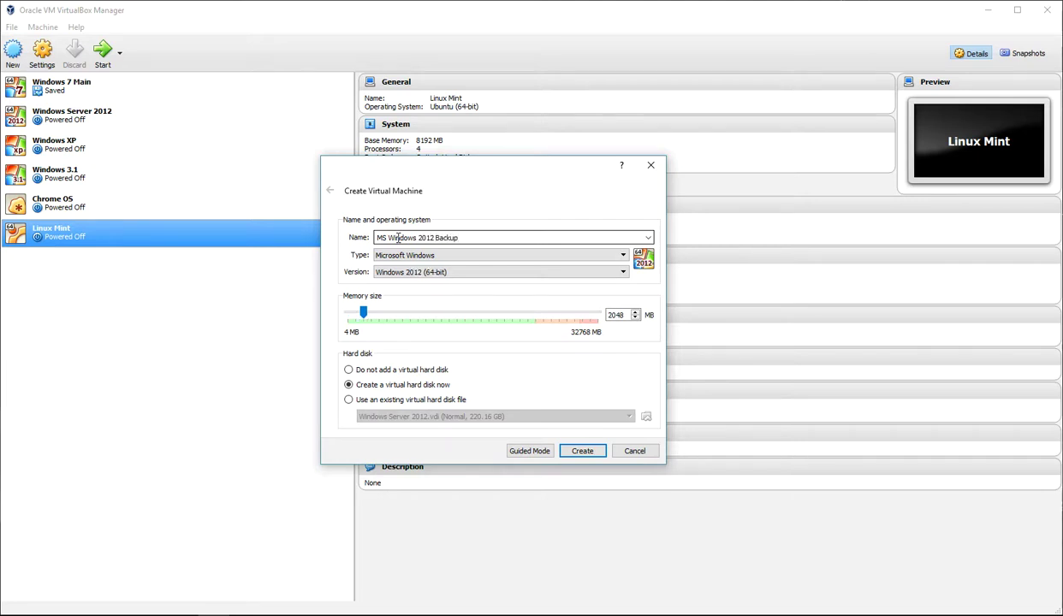
left_click_drag(459, 238, 376, 236)
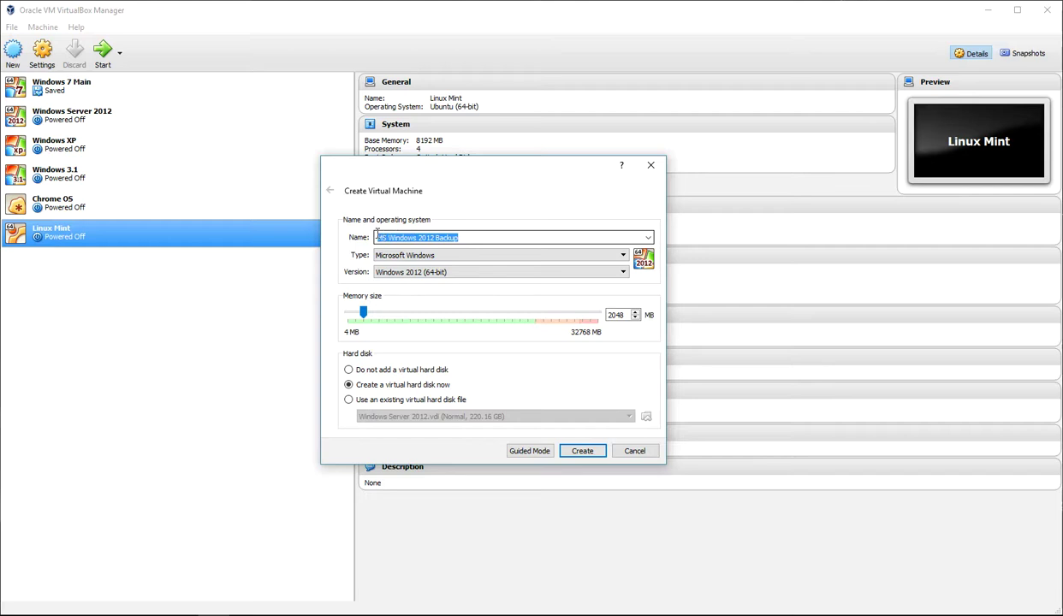
left_click(390, 237)
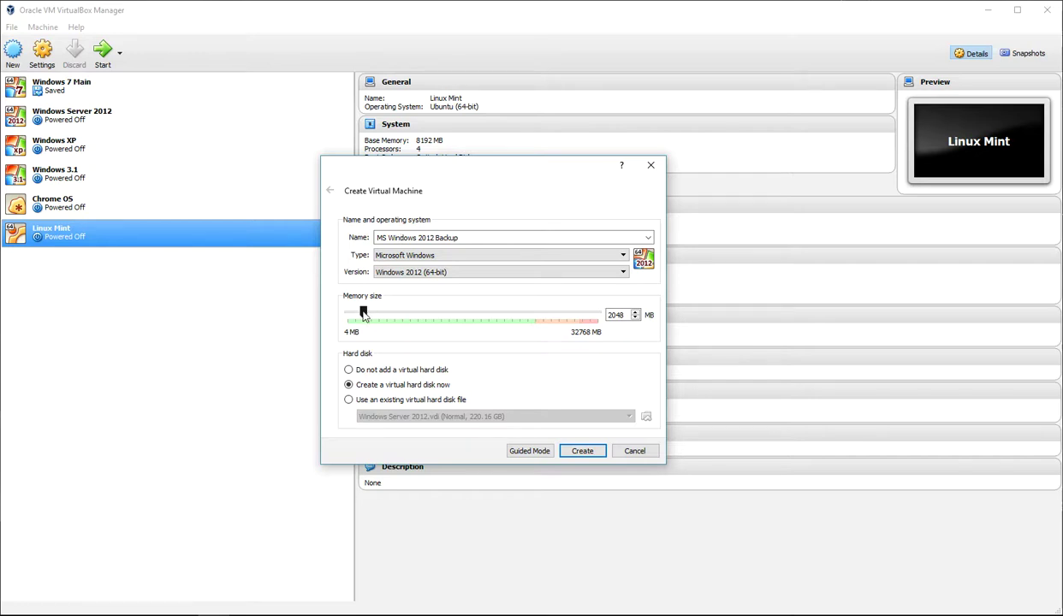
Raise the new virtual machine's memory size to 16384 MB.
left_click_drag(363, 311, 475, 315)
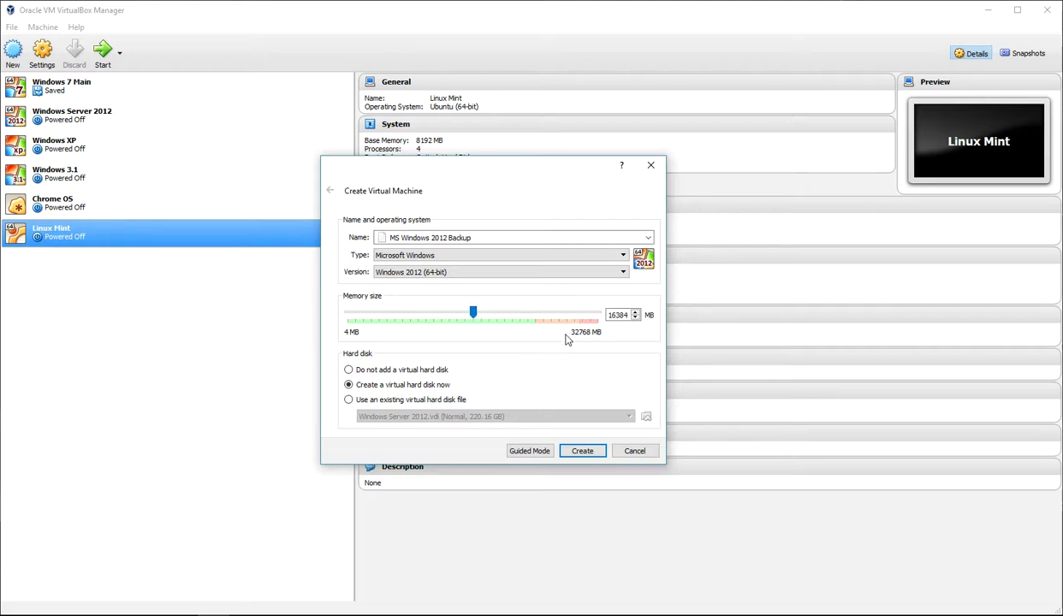
left_click_drag(473, 313, 536, 312)
left_click_drag(535, 314, 469, 313)
mouse_move(473, 313)
left_mouse_down()
mouse_move(343, 314)
mouse_move(473, 312)
left_mouse_up()
Review the hard disk options and existing disk files, and proceed with creating a new virtual hard disk now.
left_click(377, 372)
left_click(349, 385)
left_click(418, 400)
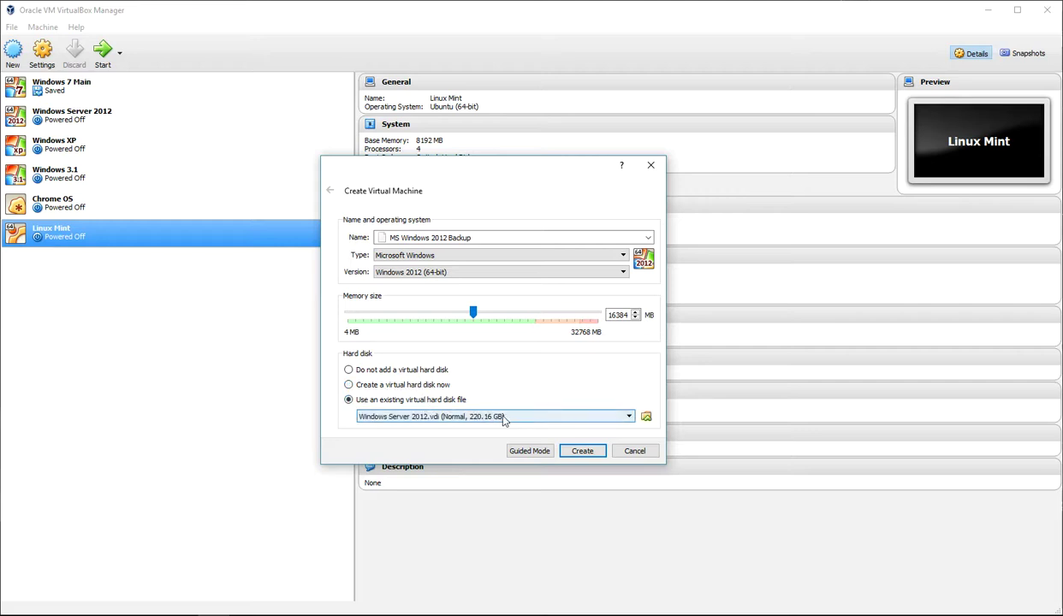
left_click(436, 417)
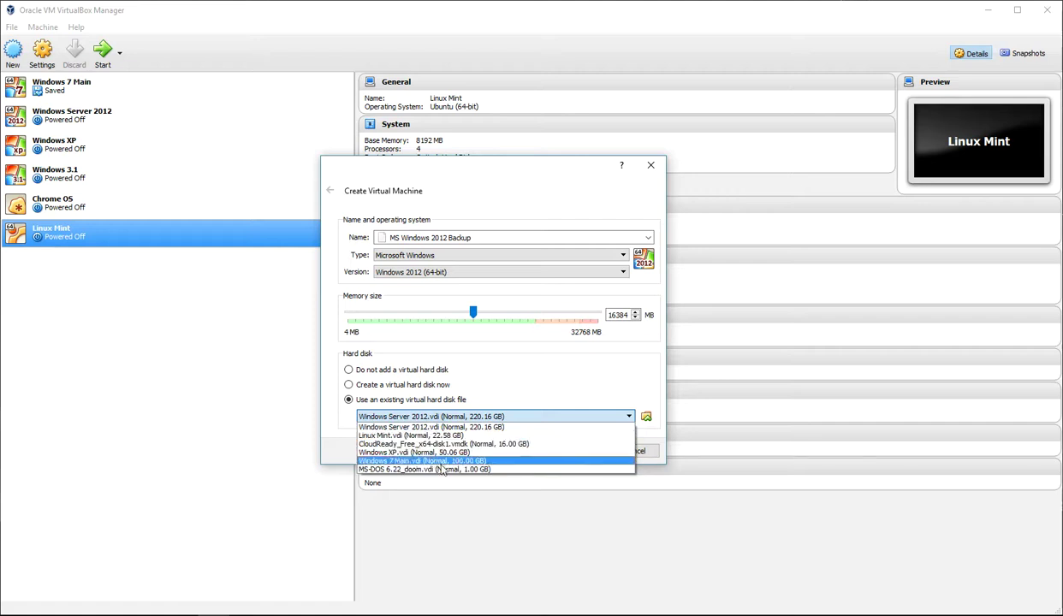
left_click(436, 415)
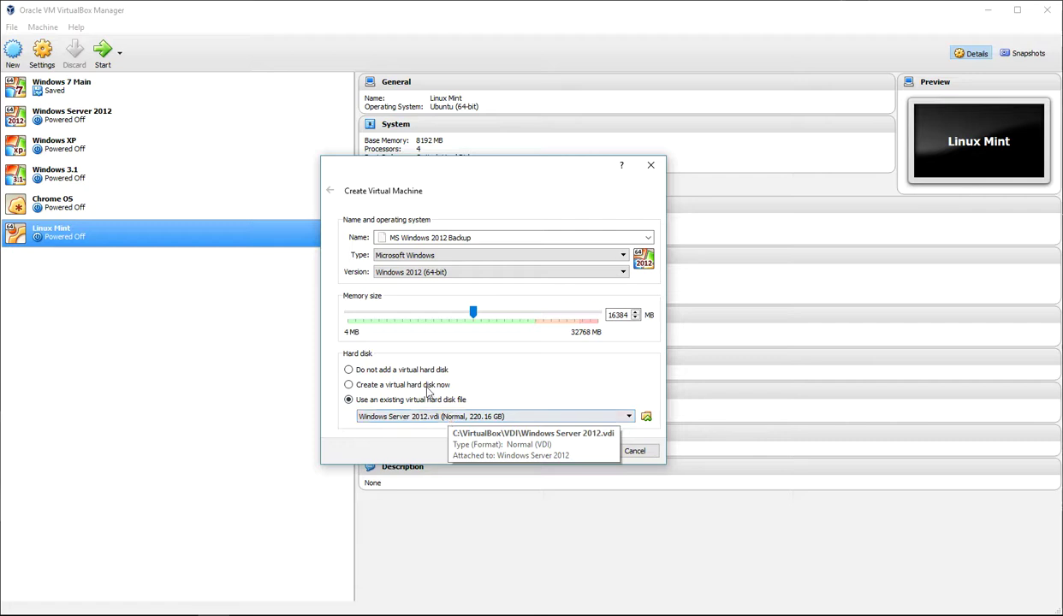
left_click(370, 384)
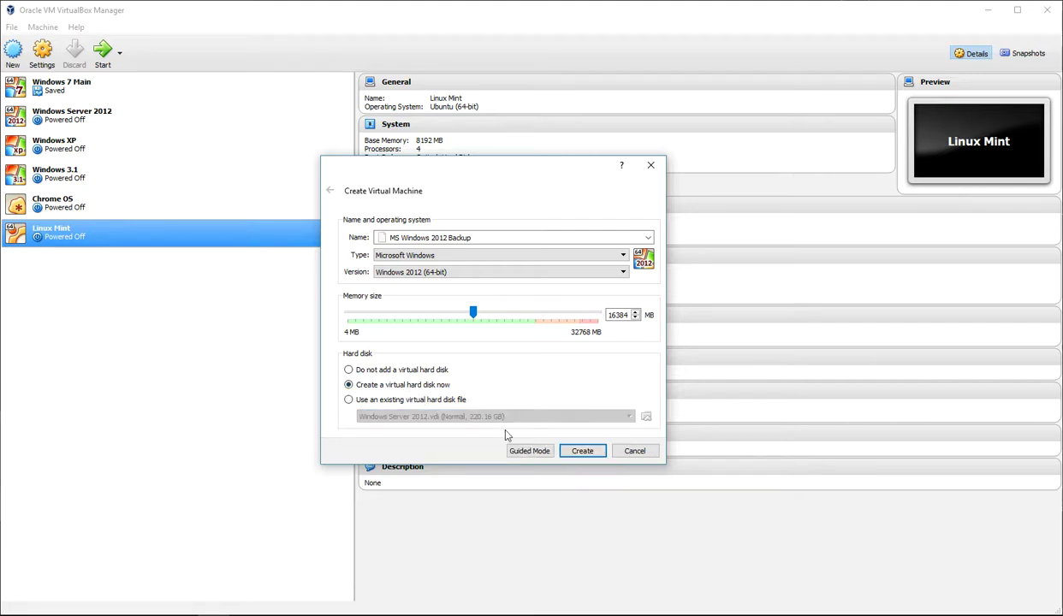
left_click(582, 451)
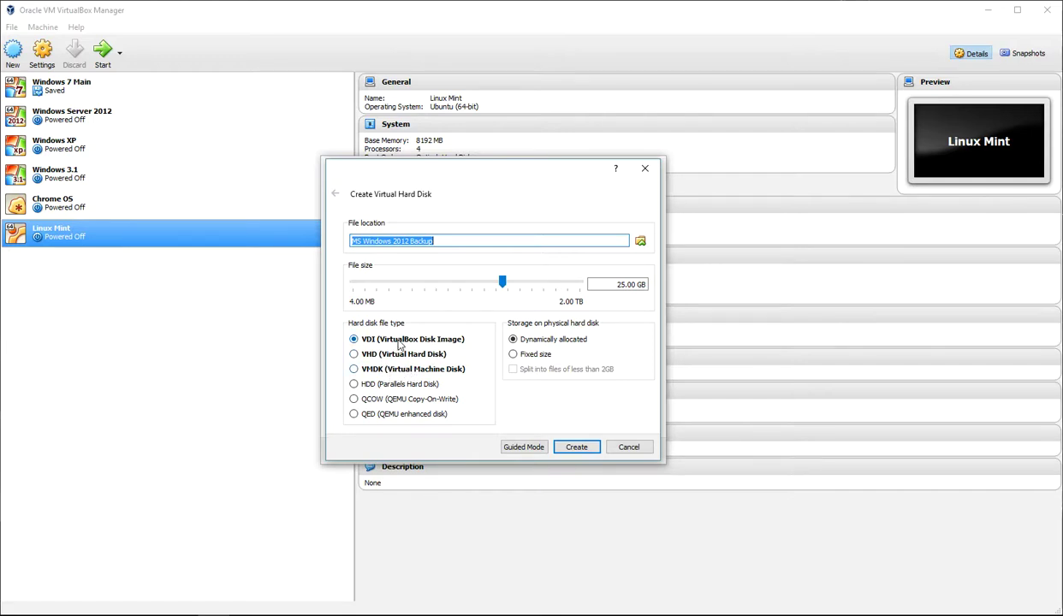
Try the HDD and QCOW hard disk file types and settle on VDI (VirtualBox Disk Image).
left_click(378, 383)
left_click(404, 400)
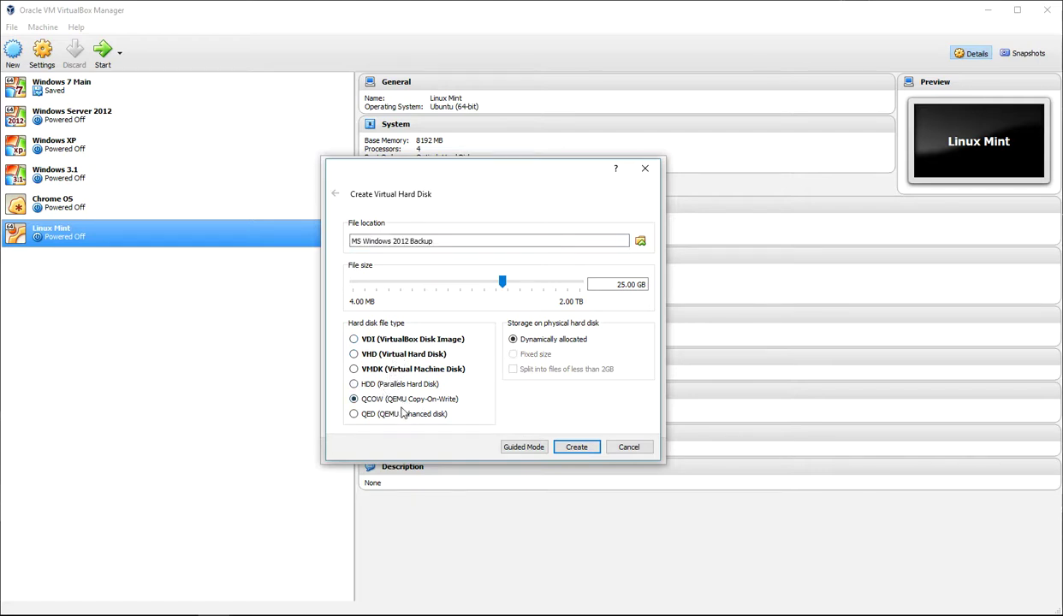
left_click(370, 341)
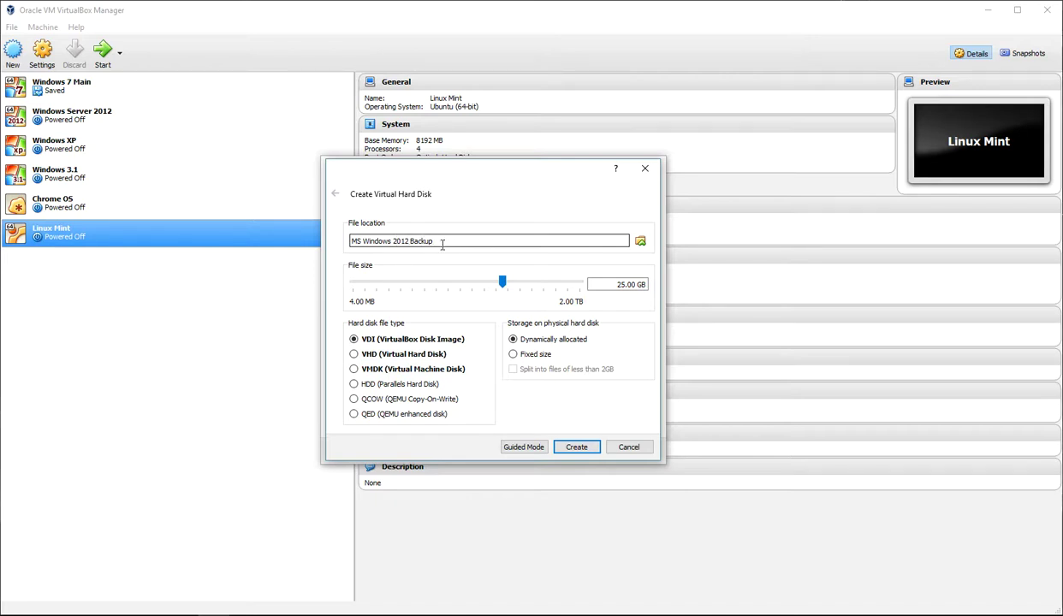
Browse the VirtualBox and VDI folders and save the new disk file in the MS Windows 2012 Backup folder as MS Windows 2012 Backup.vdi.
left_click(640, 242)
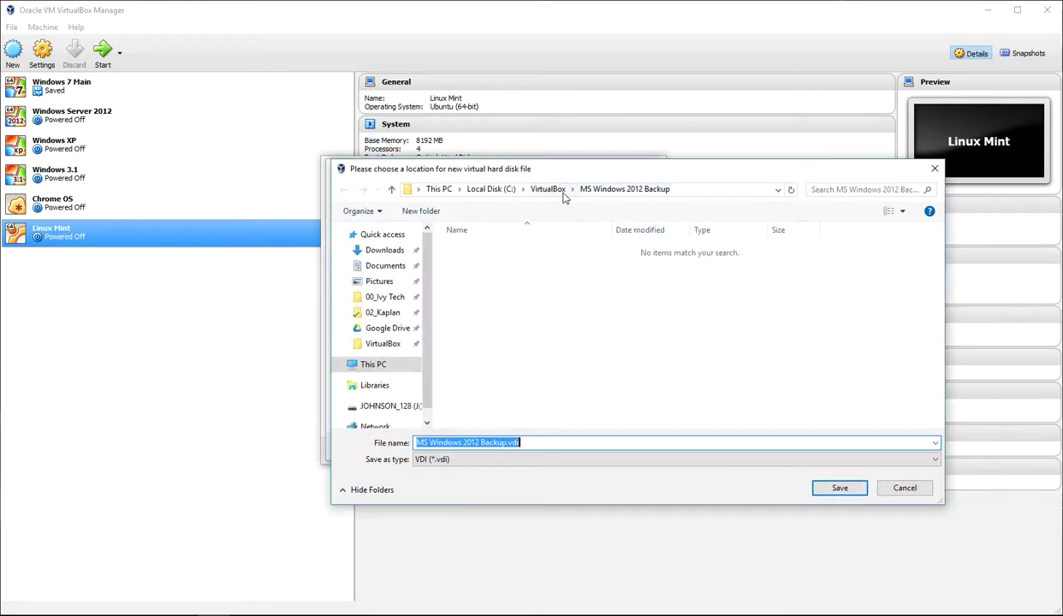
left_click(548, 190)
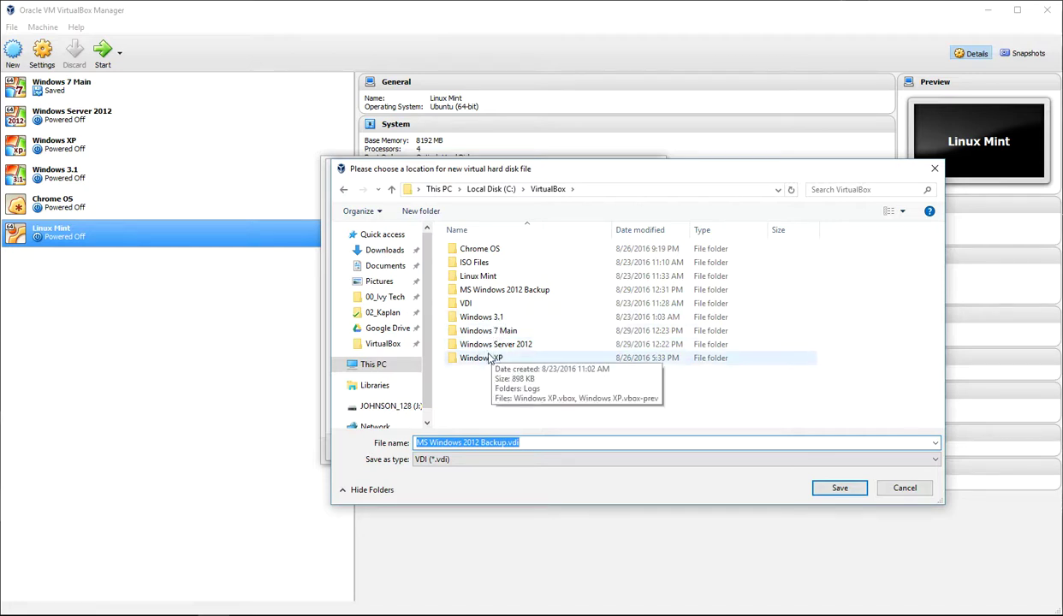
double_click(479, 303)
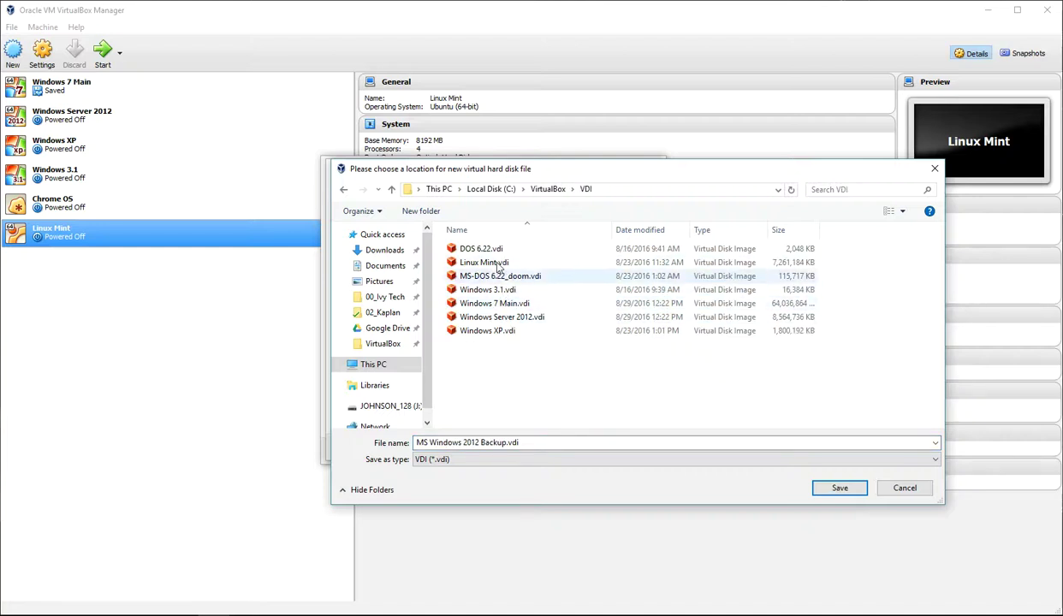
left_click(548, 189)
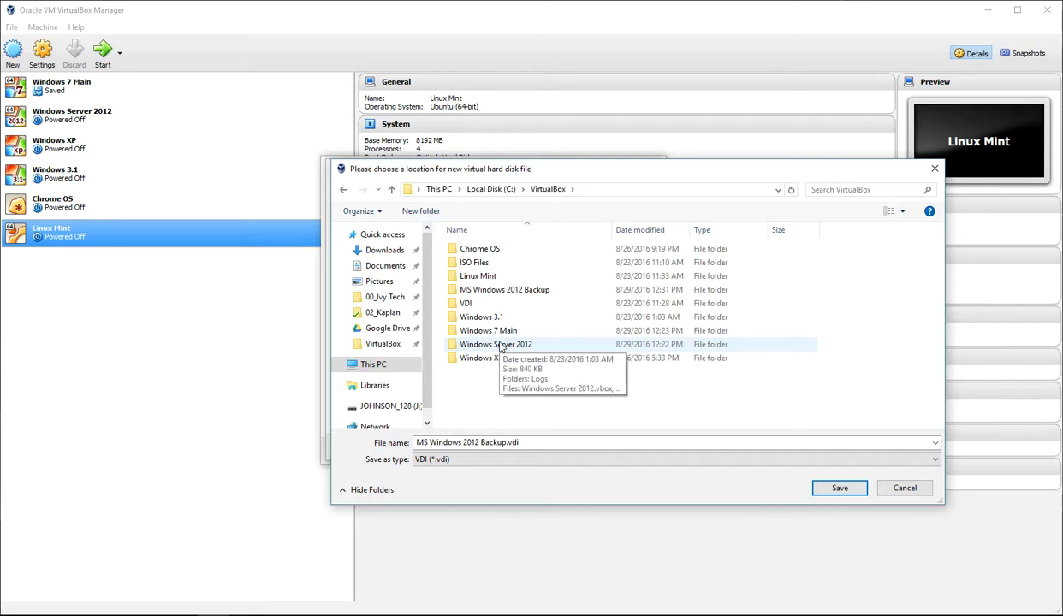
double_click(472, 303)
left_click(533, 189)
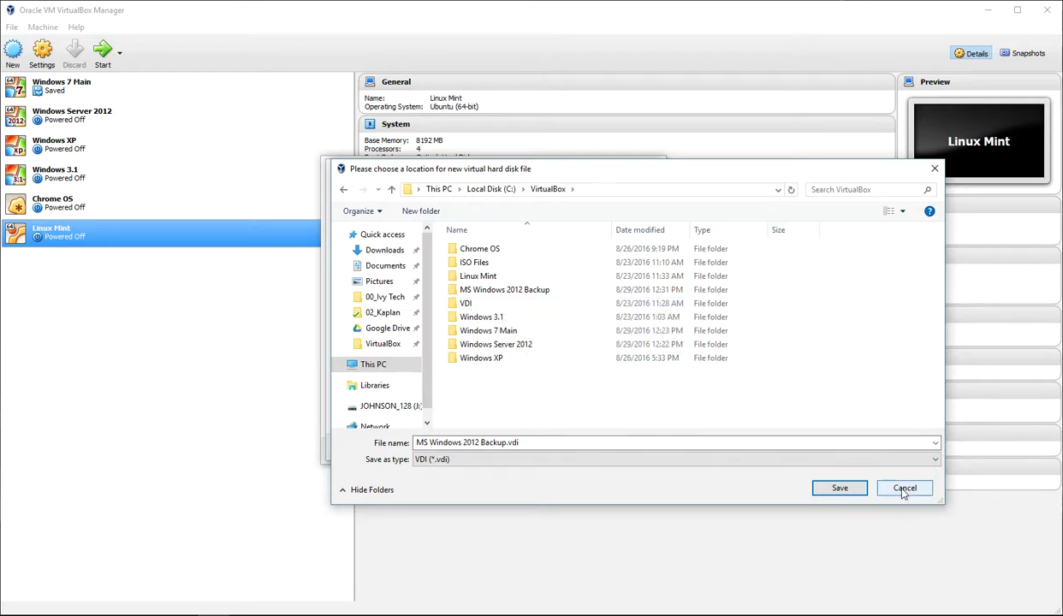
double_click(524, 292)
left_click(828, 486)
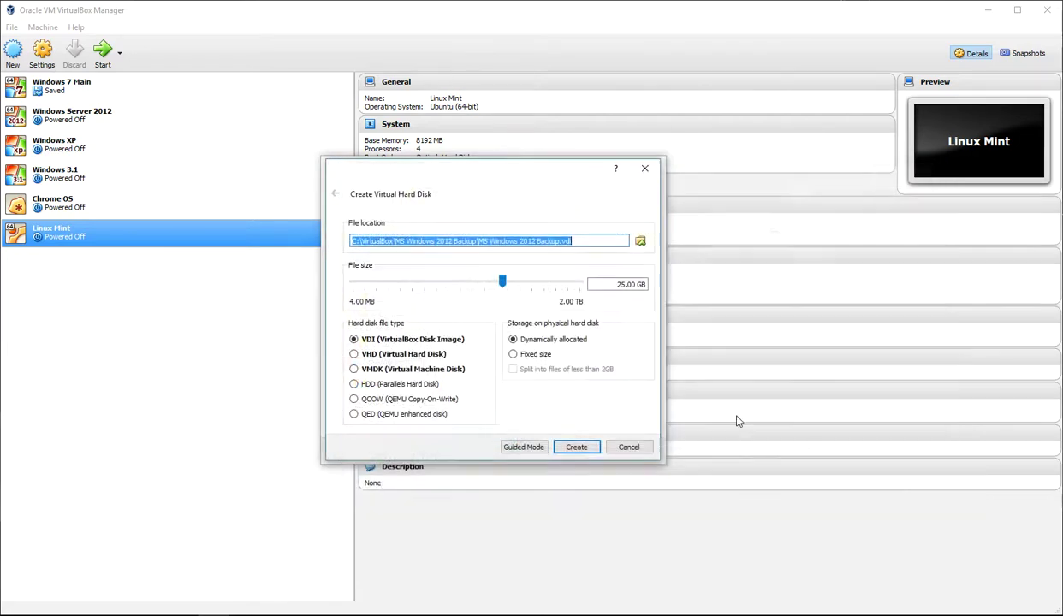
Increase the virtual hard disk's file size to 138.27 GB.
left_click(562, 243)
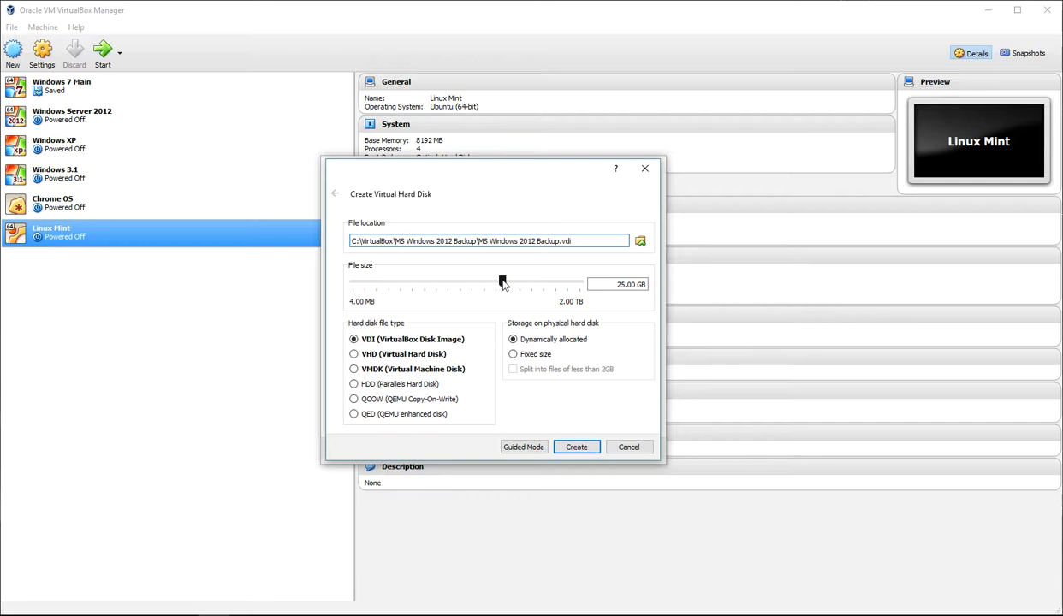
mouse_move(503, 284)
left_click_drag(503, 283, 534, 284)
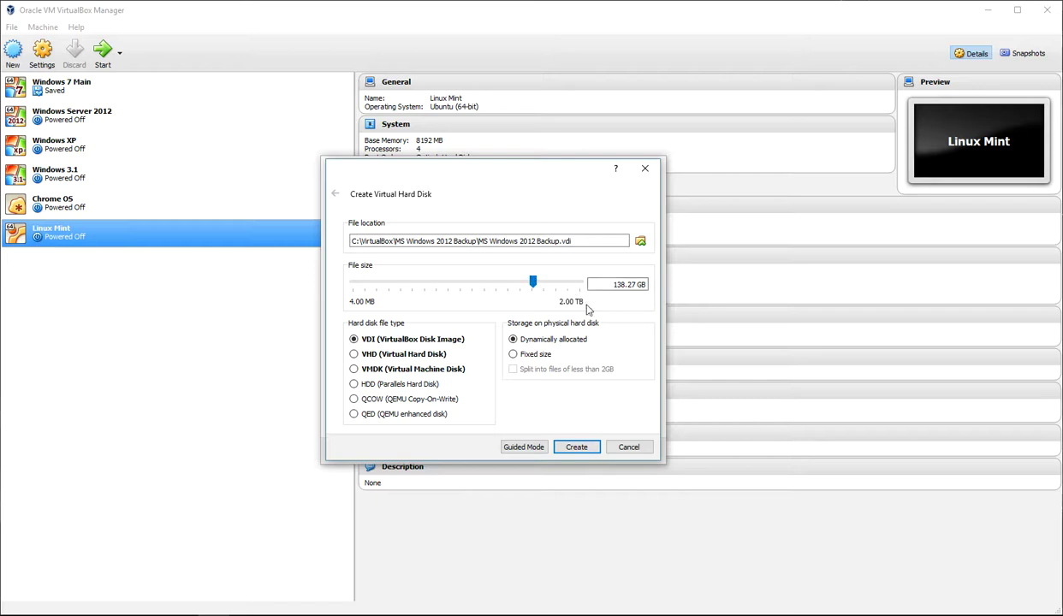
mouse_move(535, 292)
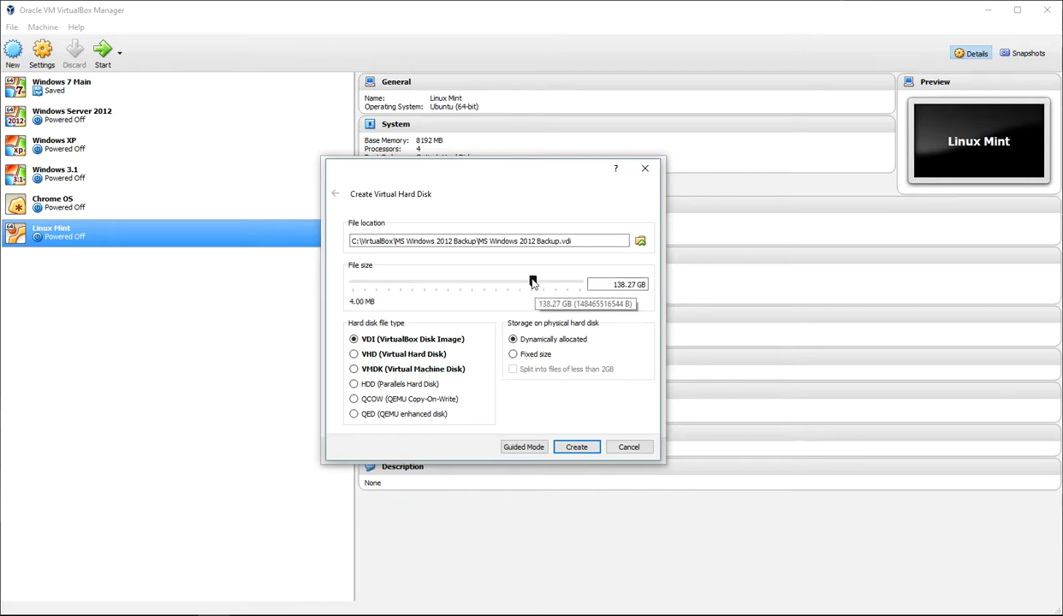
Look at the J: drive as an alternative location for the virtual hard disk file and dismiss the file chooser.
left_click(637, 243)
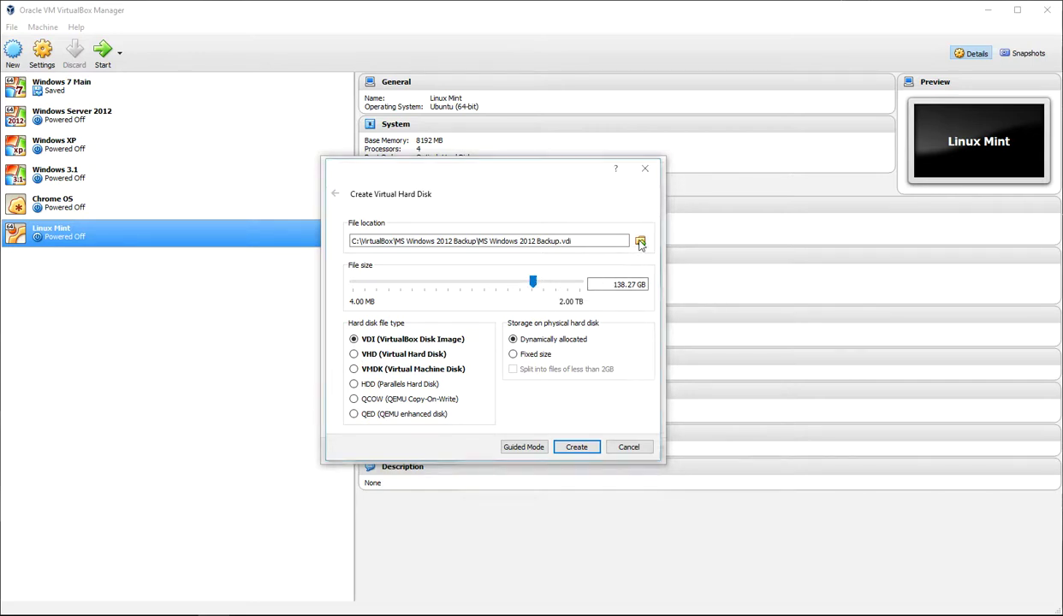
scroll(394, 376, "down", 1)
left_click(394, 385)
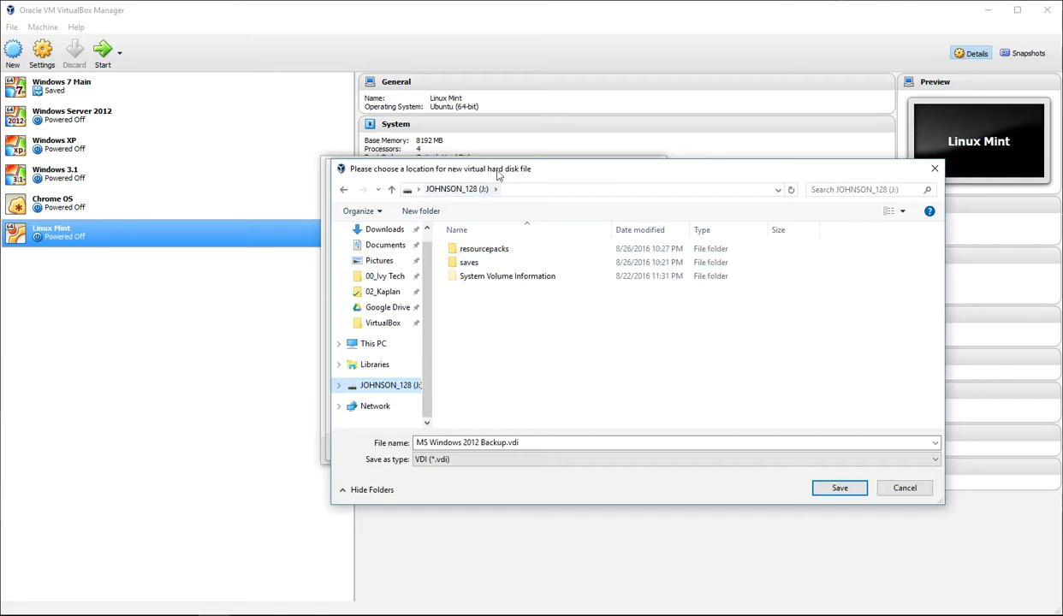
left_click(907, 488)
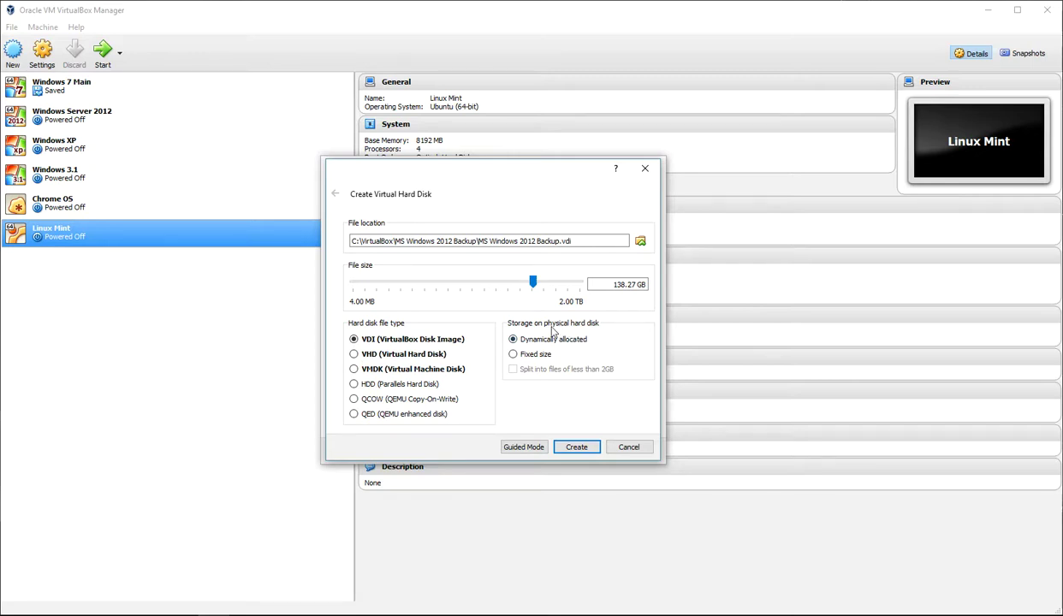
Create the virtual hard disk with dynamically allocated storage and a file size of 140 GB.
left_click(514, 353)
left_click(544, 340)
left_click_drag(609, 285, 636, 285)
key("Right")
key("Right")
key("BackSpace")
key("BackSpace")
key("BackSpace")
key("BackSpace")
type("140.0")
key("Delete")
left_click(576, 446)
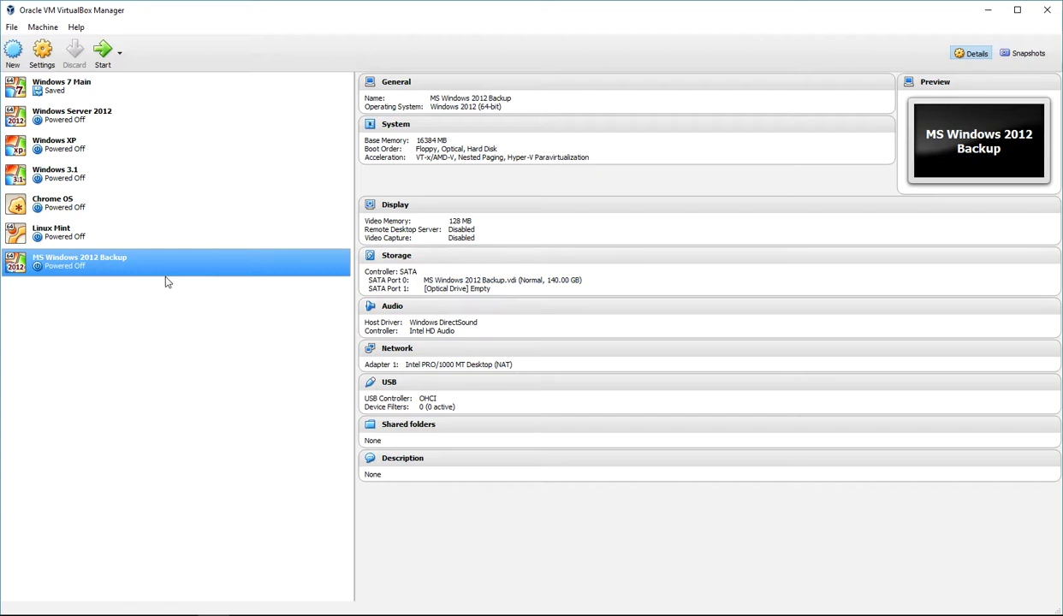
In File Explorer, compare the contents of the MS Windows 2012 Backup and Windows Server 2012 folders.
left_click(149, 614)
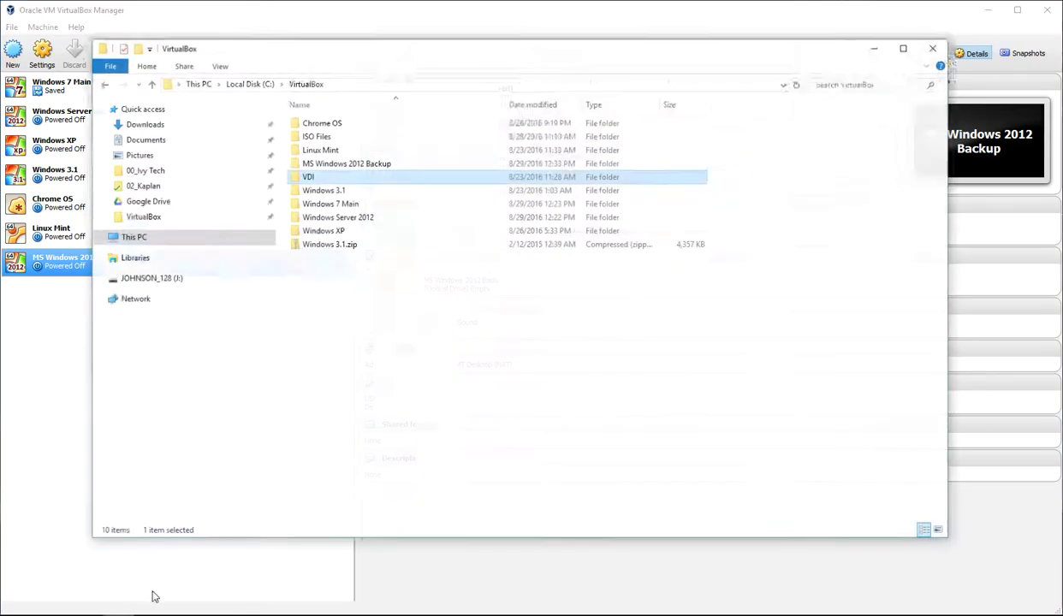
double_click(350, 156)
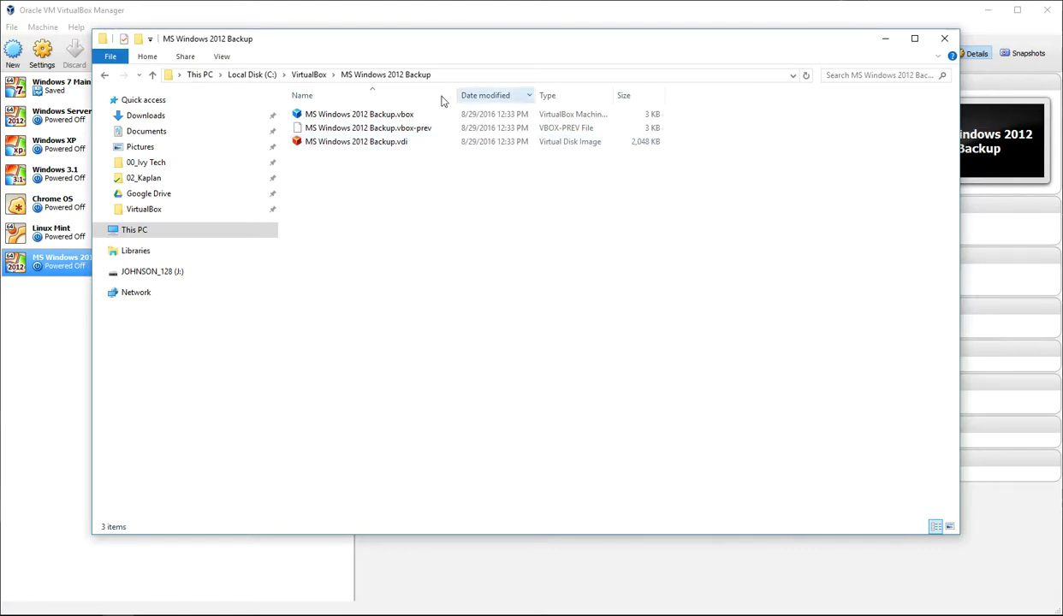
left_click(309, 75)
double_click(384, 212)
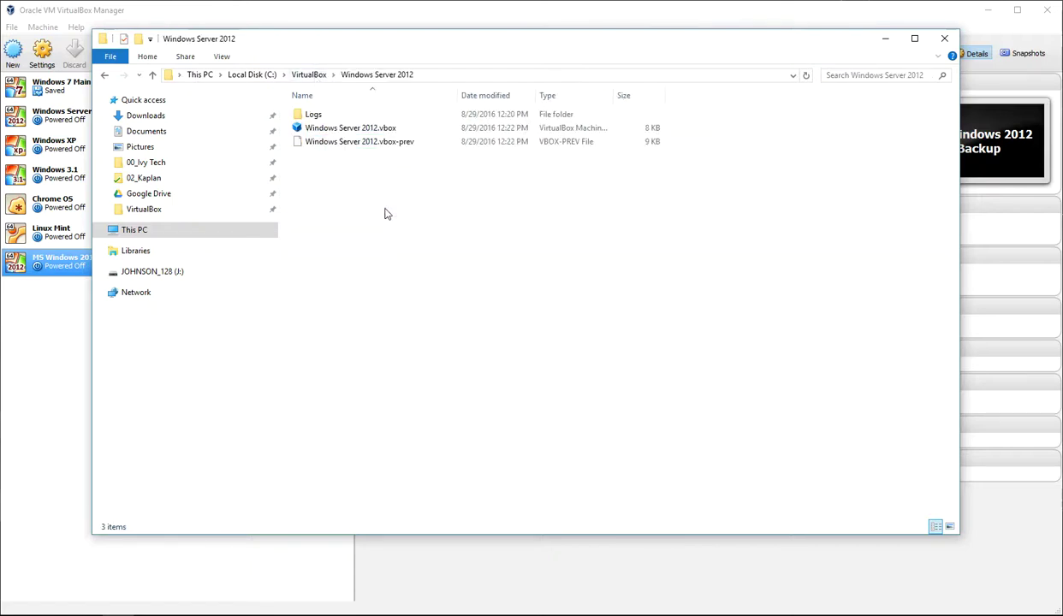
Widen the Size column in the VDI folder and check the file sizes of Windows Server 2012.vdi and Windows 7 Main.vdi.
left_click(309, 75)
double_click(332, 173)
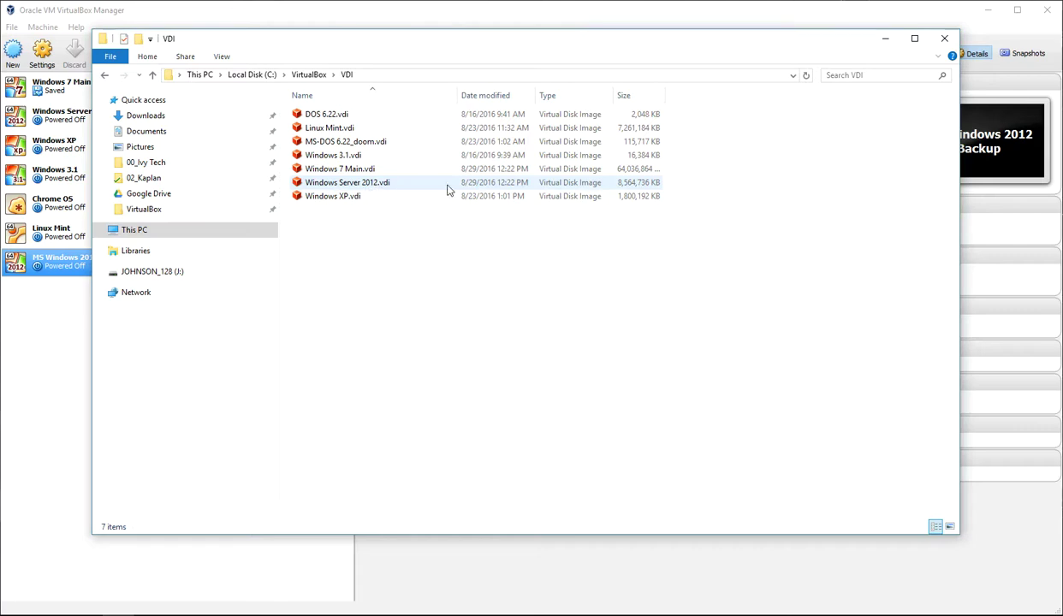
double_click(665, 95)
left_click(681, 183)
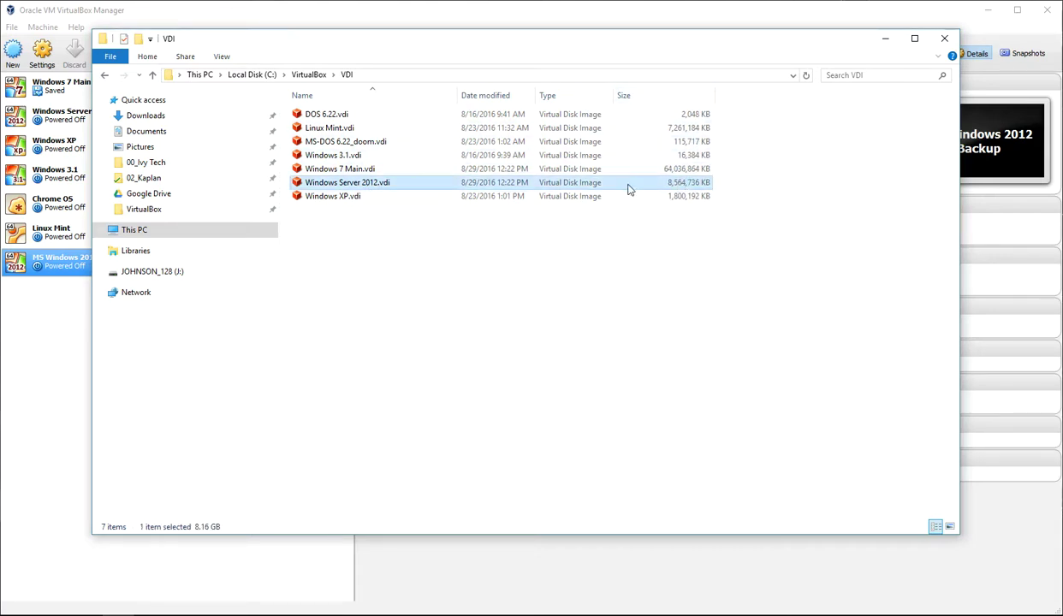
left_click(684, 171)
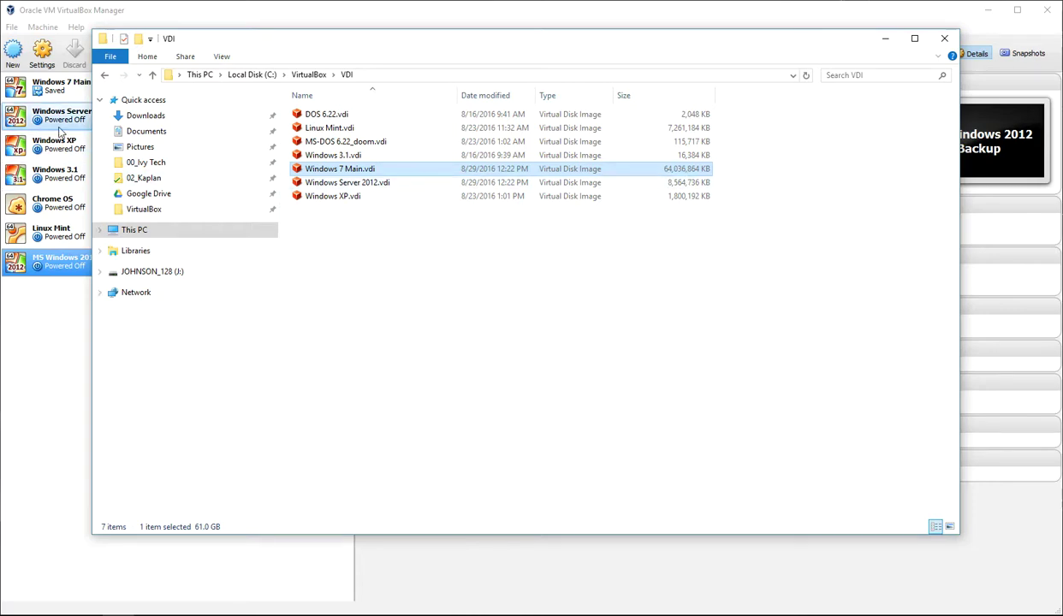
In VirtualBox, examine the storage details of Windows 7 Main.vdi in its machine's settings, and return to the MS Windows 2012 Backup machine.
left_click(53, 94)
right_click(53, 94)
left_click(79, 98)
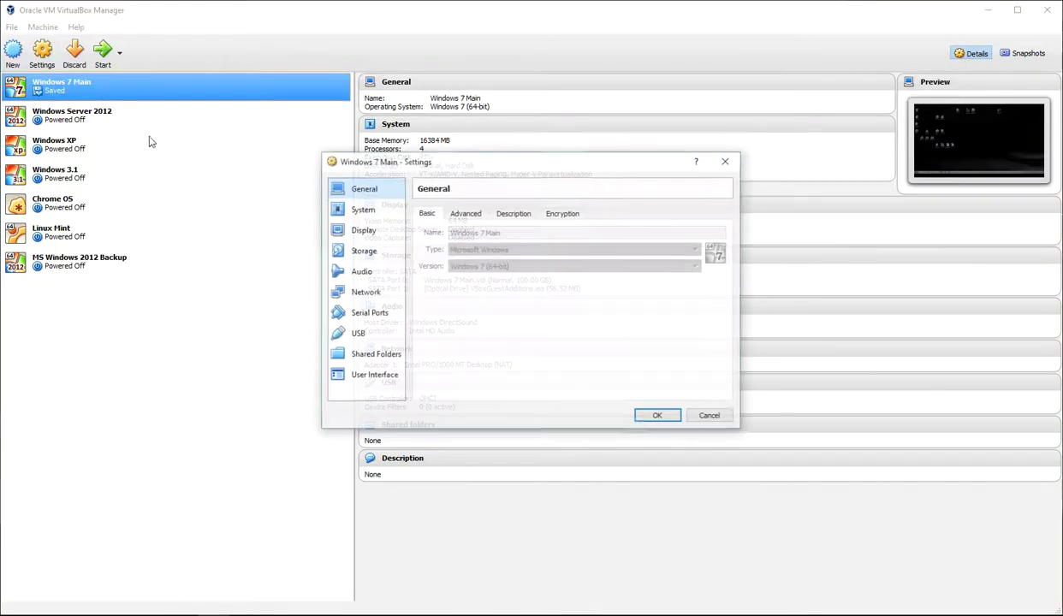
left_click(377, 250)
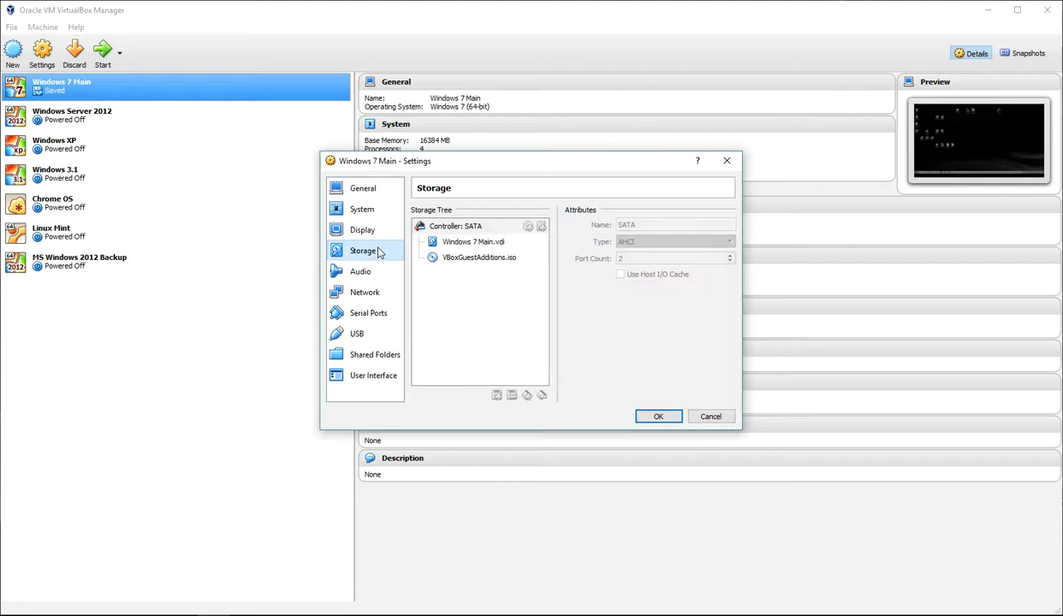
left_click(485, 244)
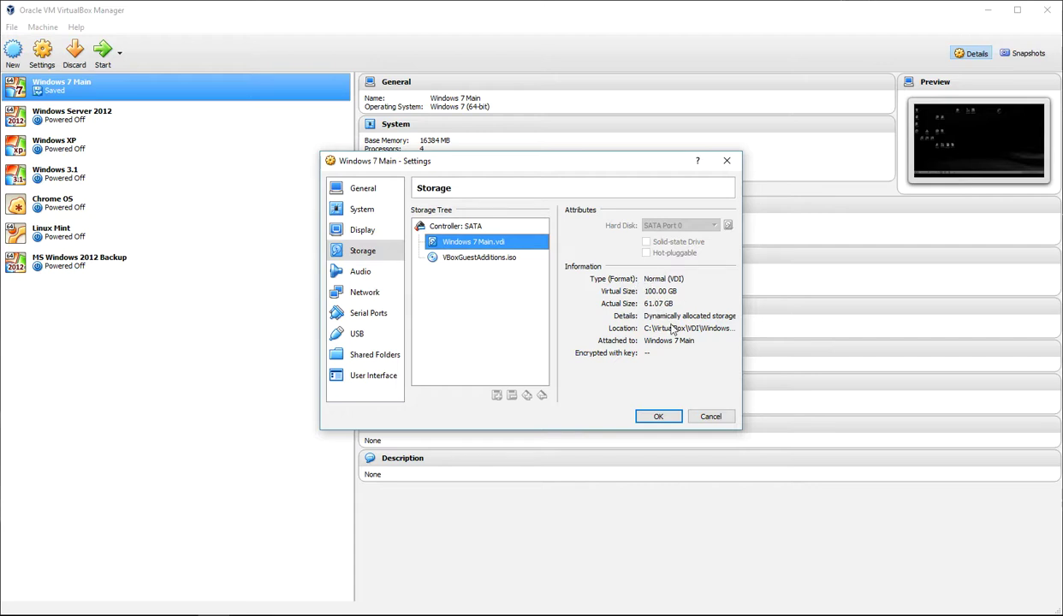
left_click(711, 416)
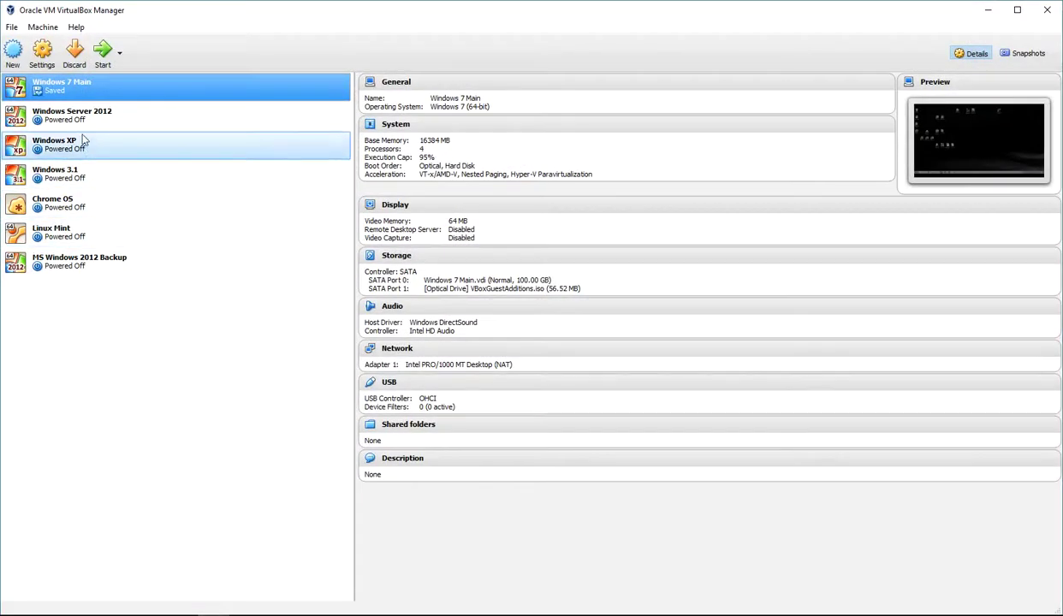
left_click(138, 255)
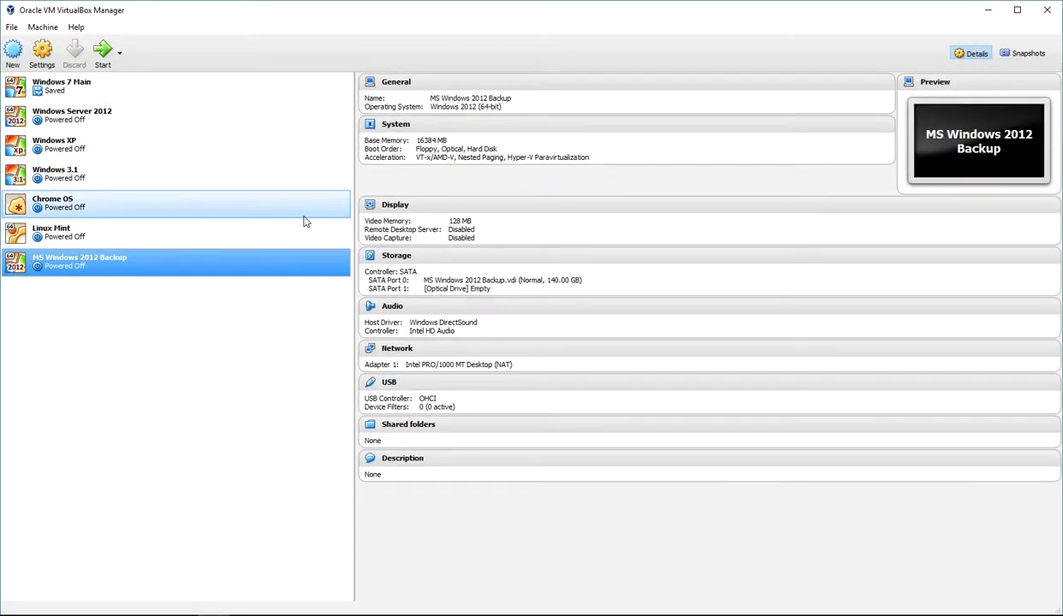
Set Shared Clipboard and Drag'n'Drop to Host To Guest for the MS Windows 2012 Backup machine, and review its description and encryption options.
left_click(43, 54)
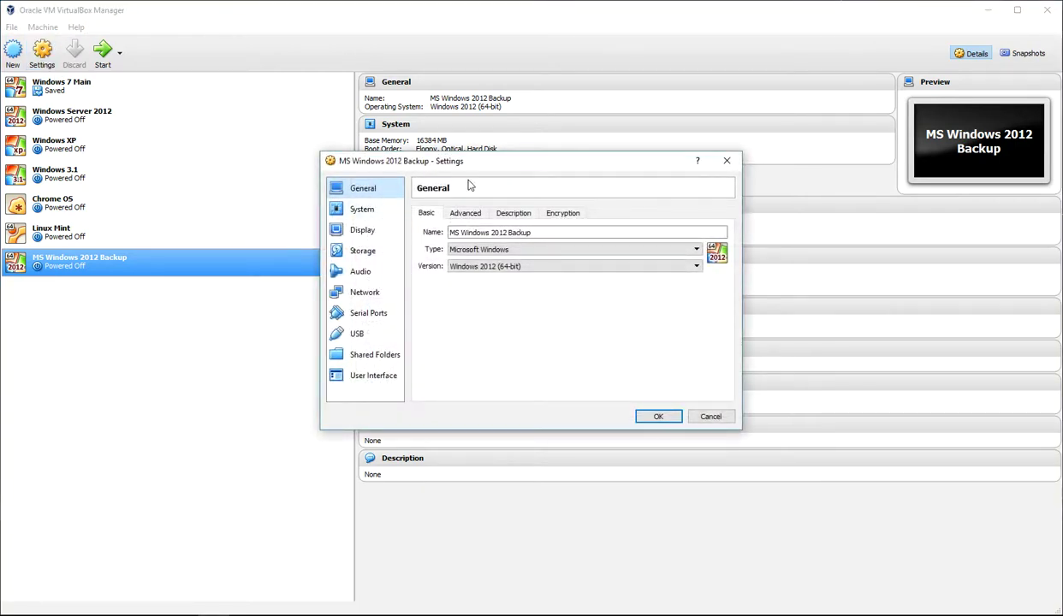
left_click_drag(490, 163, 458, 75)
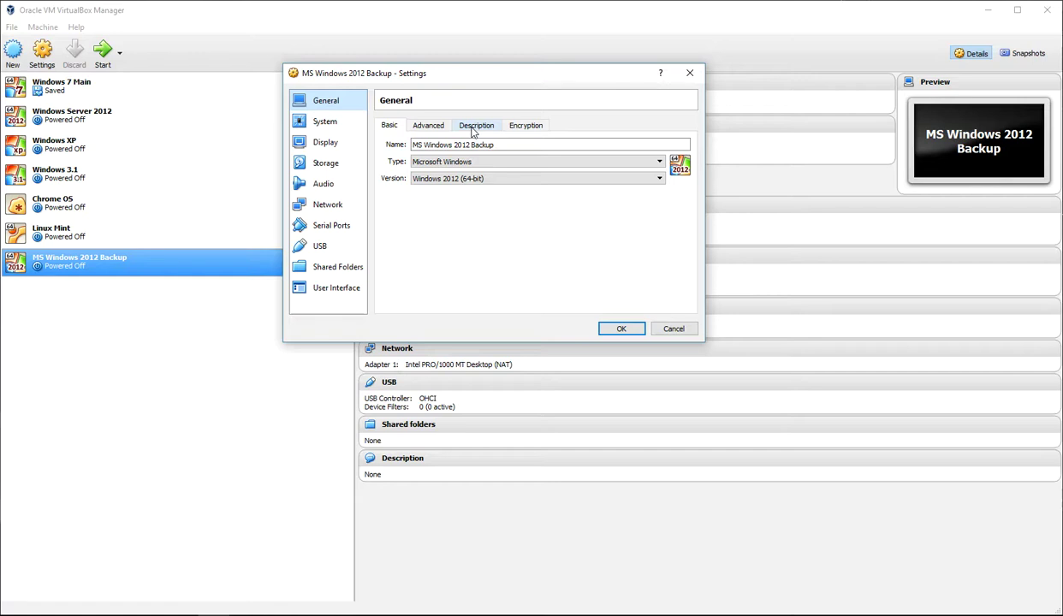
left_click(430, 126)
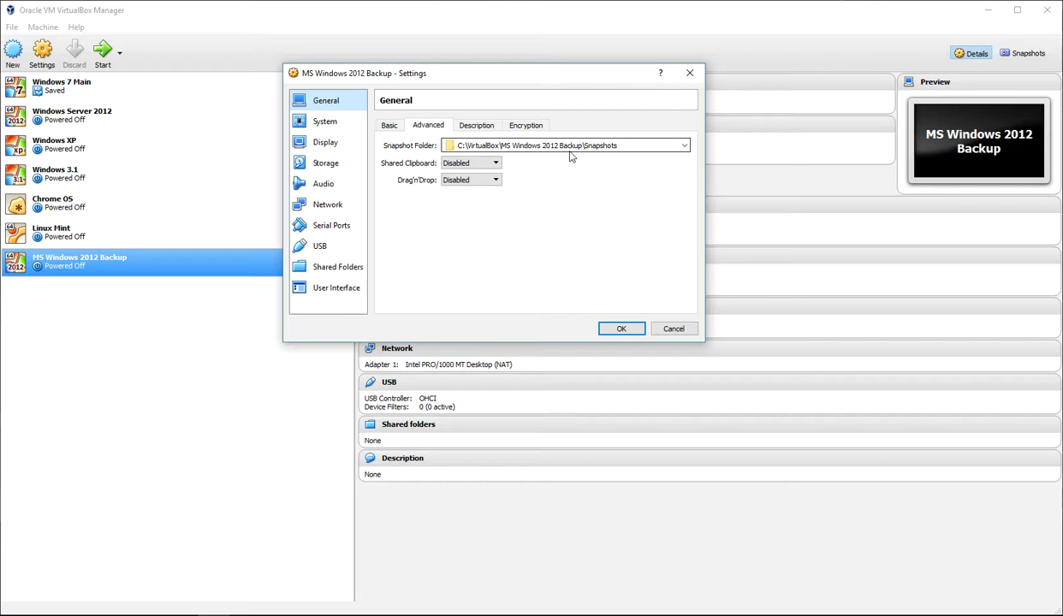
mouse_move(570, 156)
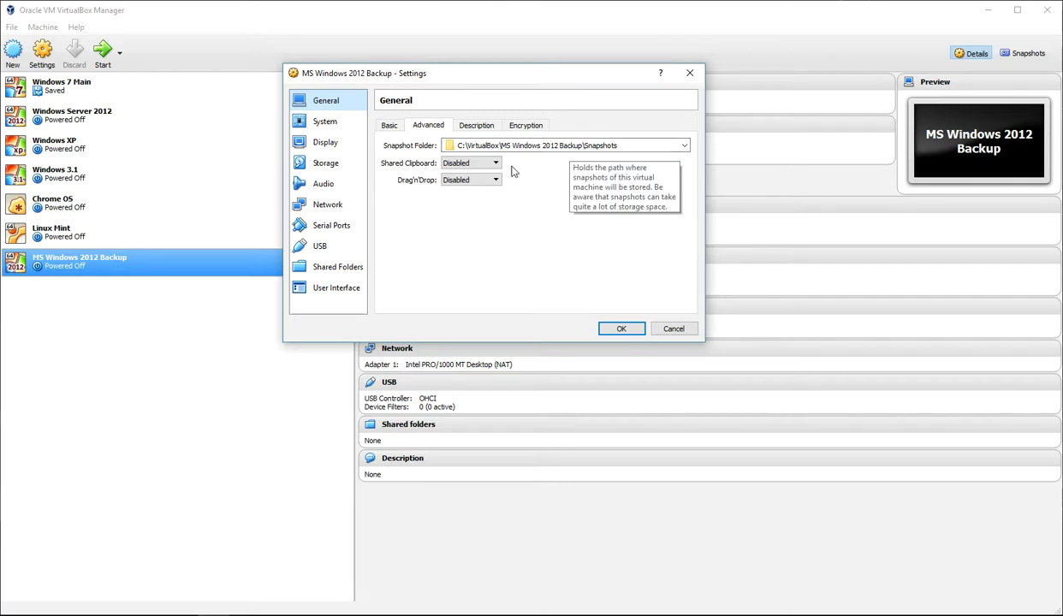
left_click(482, 163)
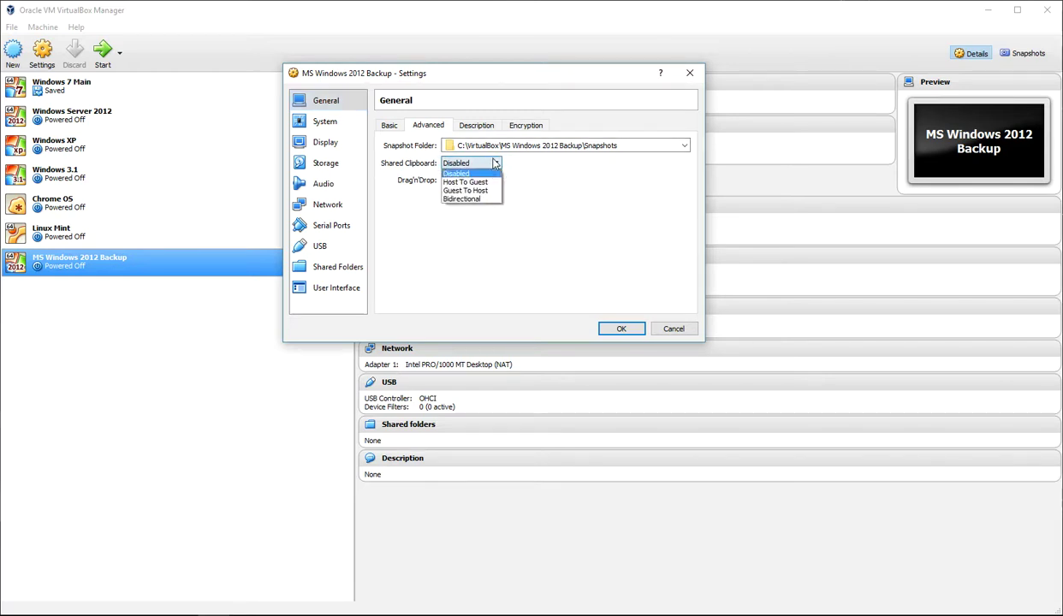
left_click(525, 167)
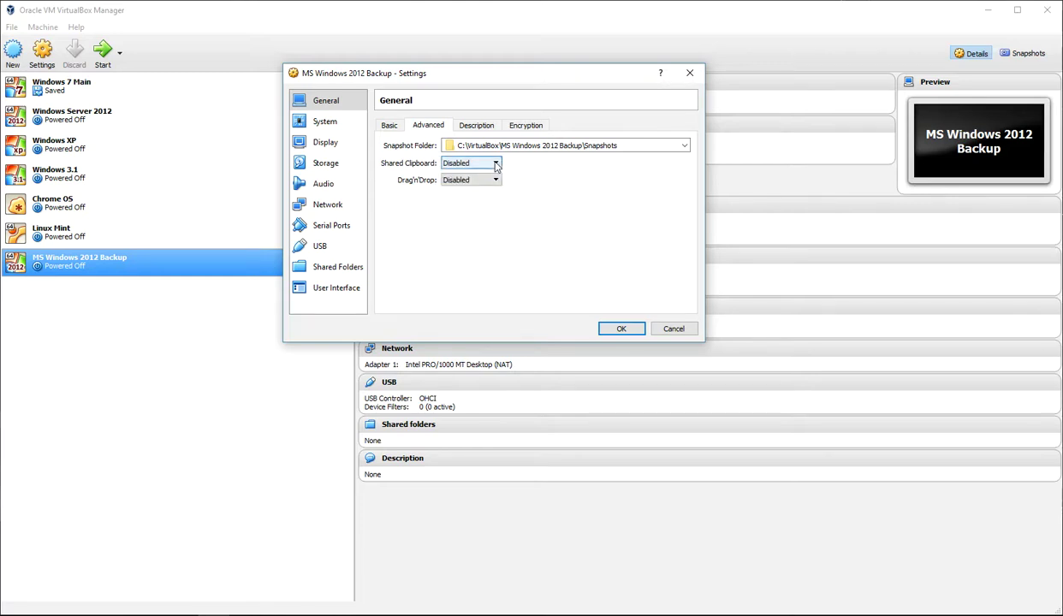
left_click(495, 163)
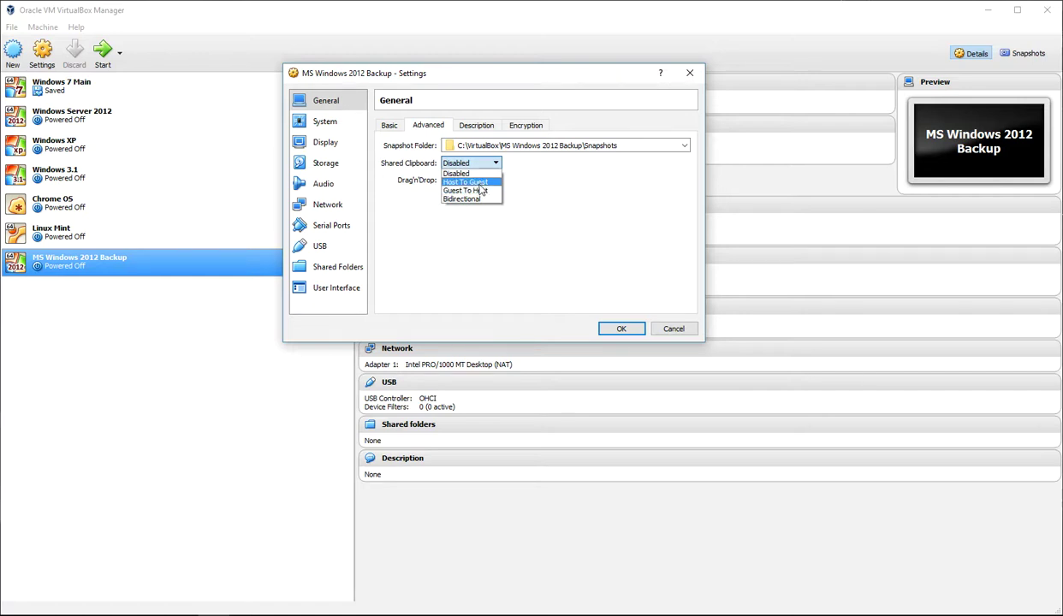
left_click(475, 182)
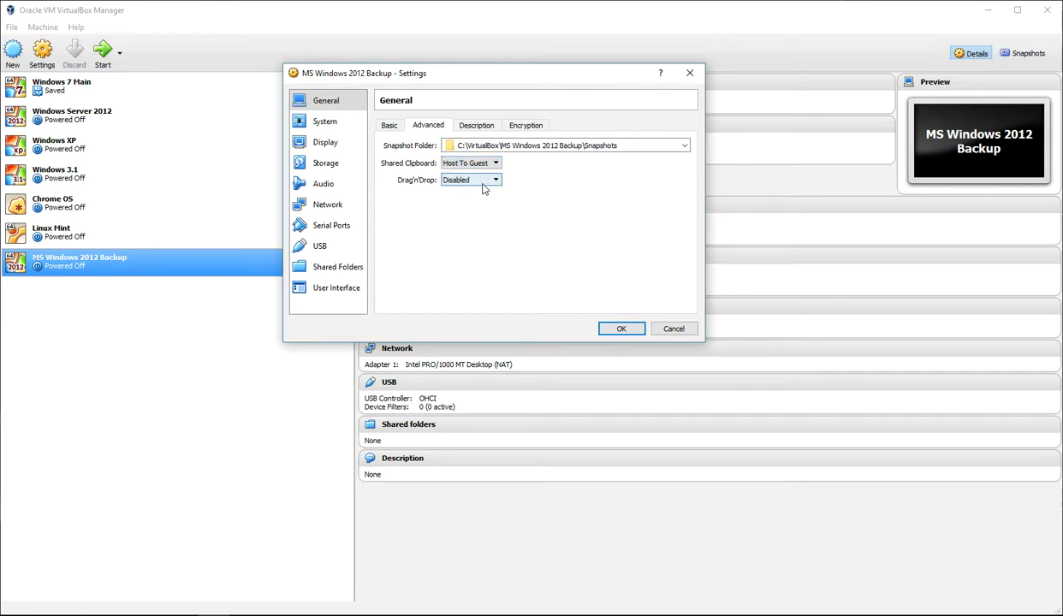
left_click(483, 182)
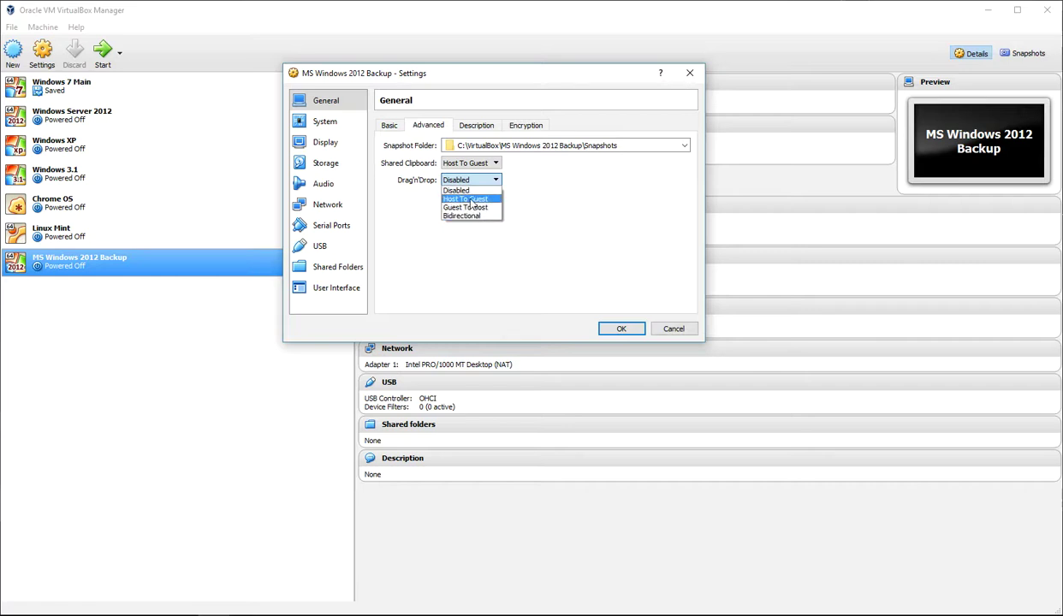
left_click(473, 200)
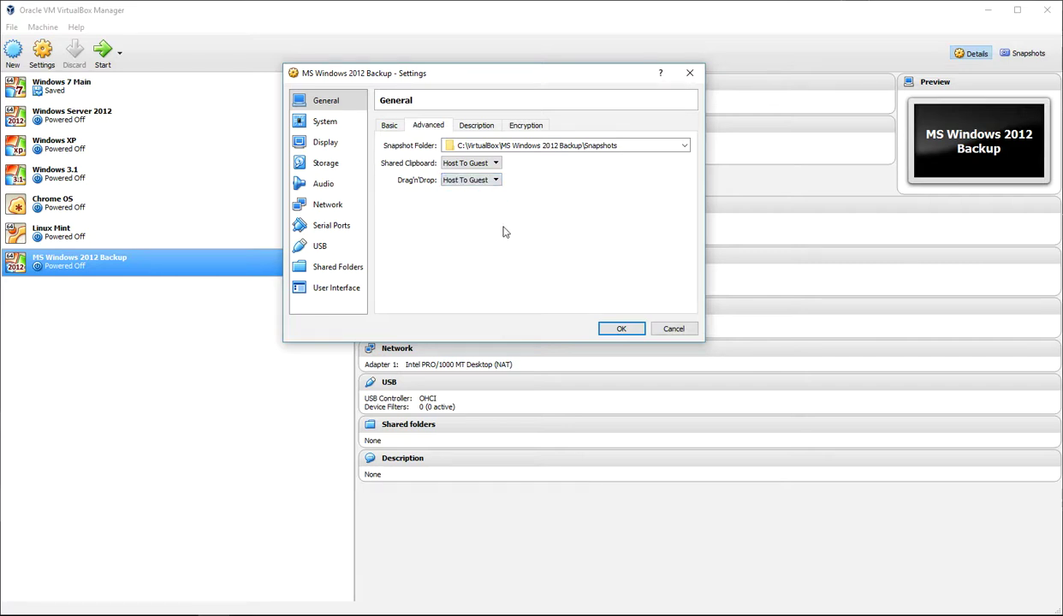
left_click(478, 128)
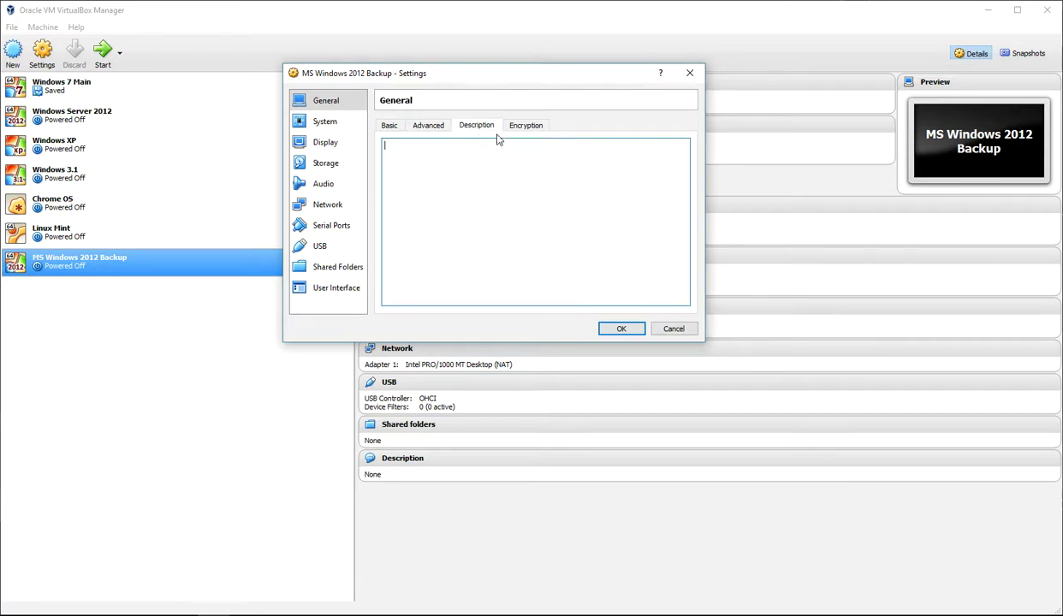
left_click(524, 126)
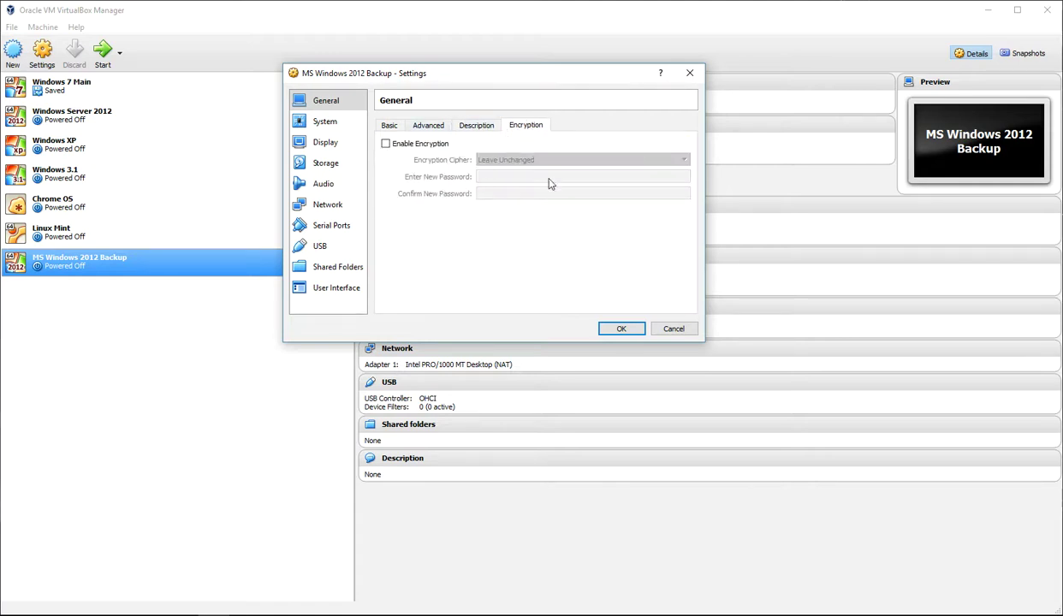
Disable Floppy and place it below Hard Disk in the boot order, and raise the processor count to the upper end of the green range.
left_click(322, 123)
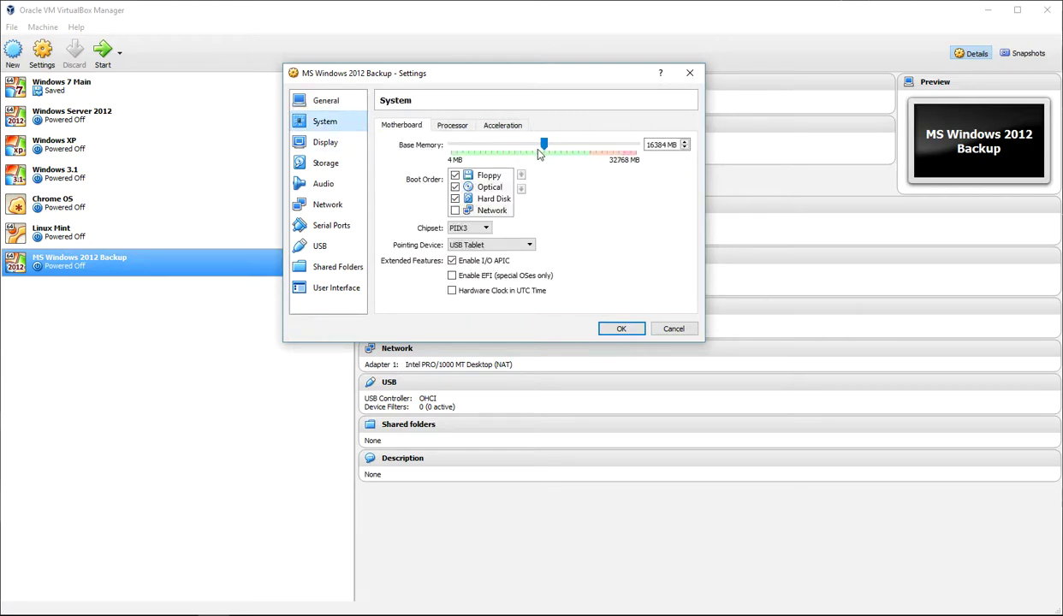
left_click(455, 175)
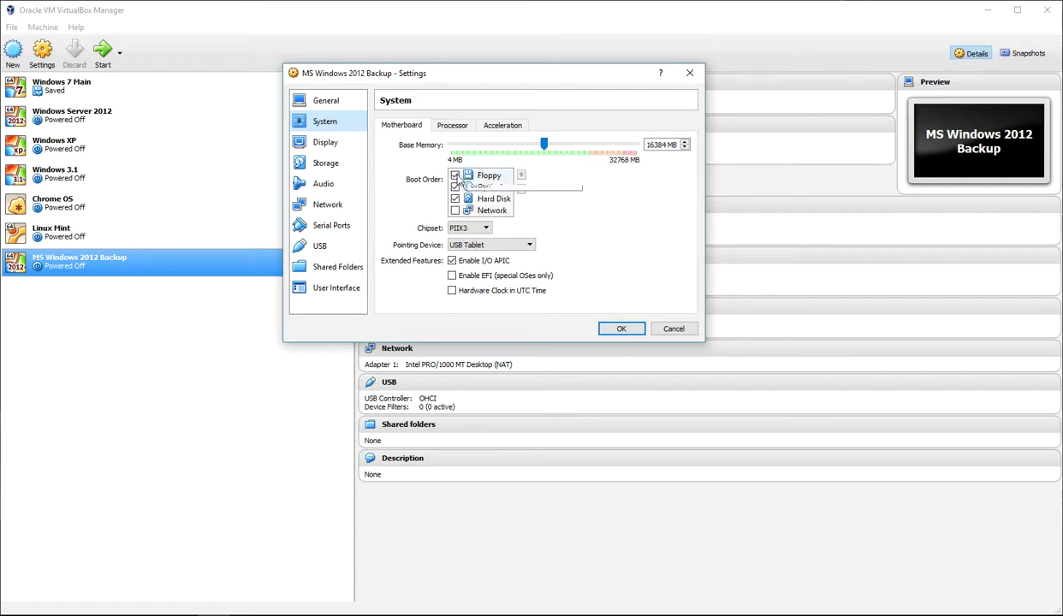
left_click(521, 187)
left_click(521, 188)
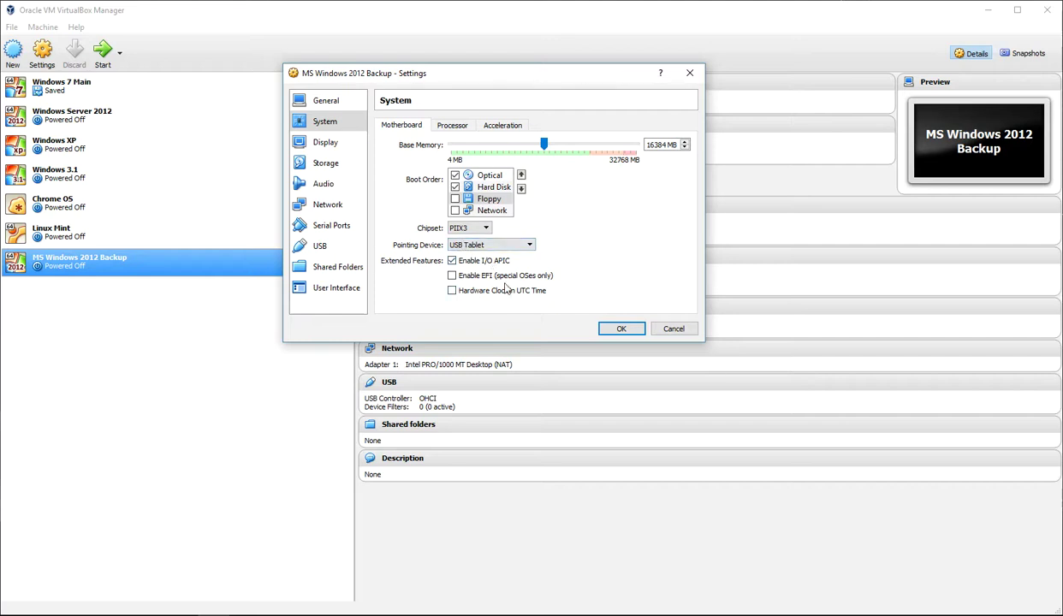
left_click(463, 125)
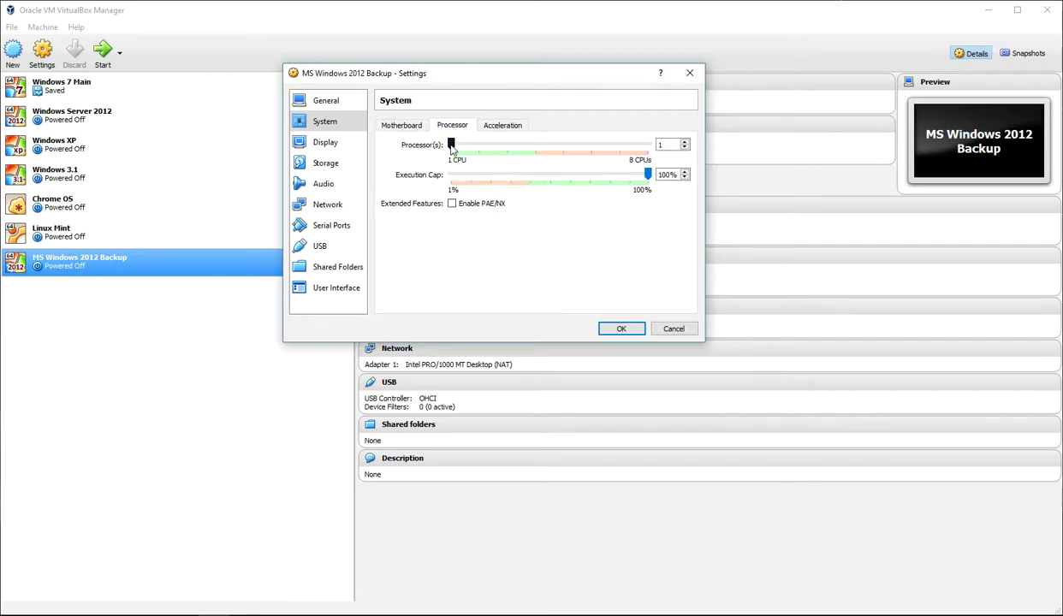
left_click_drag(453, 147, 534, 147)
Review the machine's acceleration options and its display settings for screen, remote display and video capture.
left_click(504, 126)
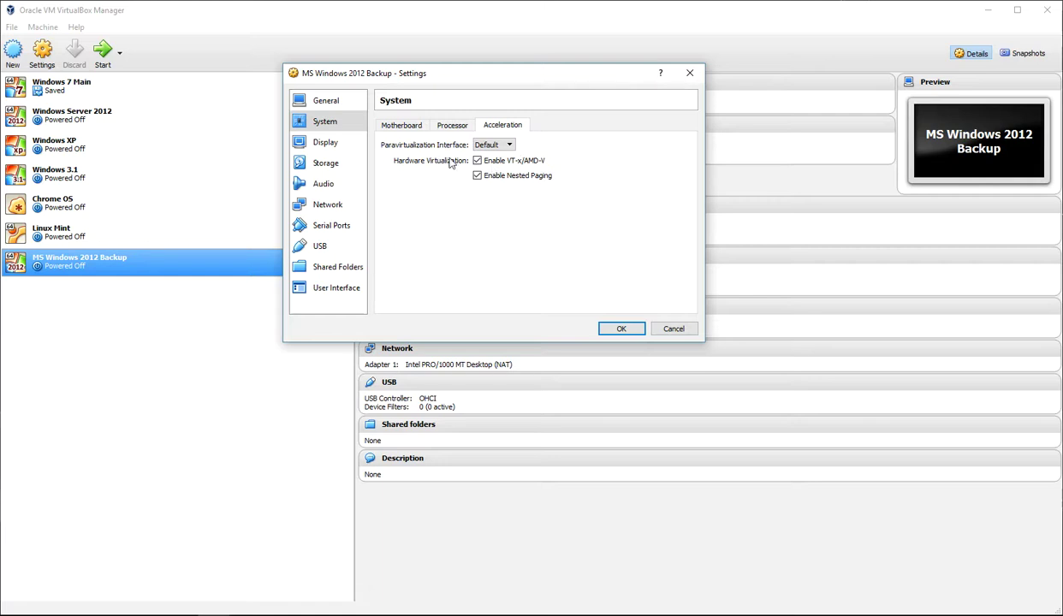
left_click(325, 142)
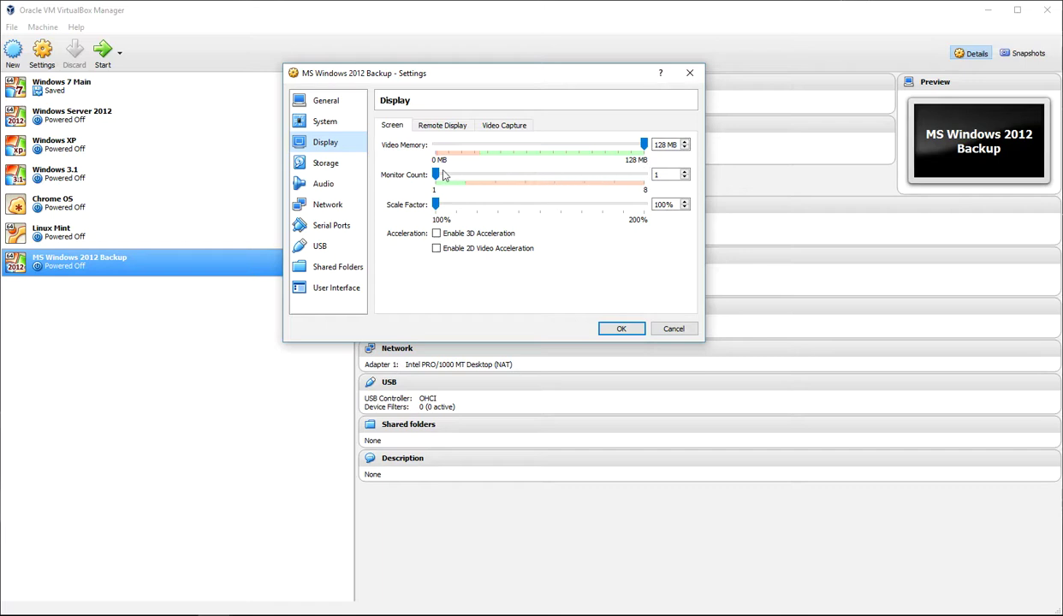
mouse_move(439, 175)
left_mouse_down()
mouse_move(471, 178)
mouse_move(434, 175)
left_mouse_up()
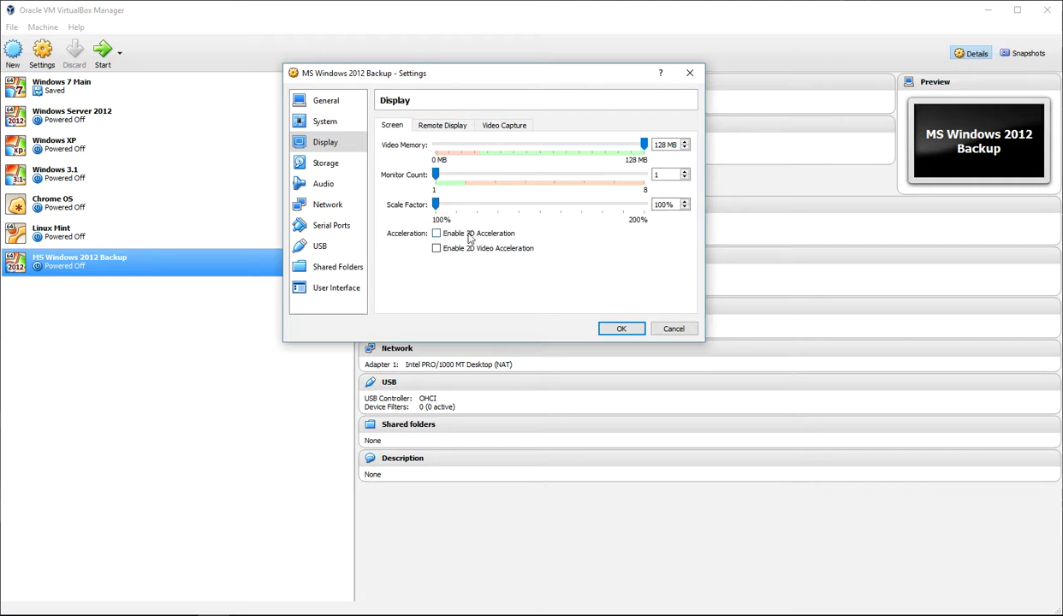
left_click(442, 127)
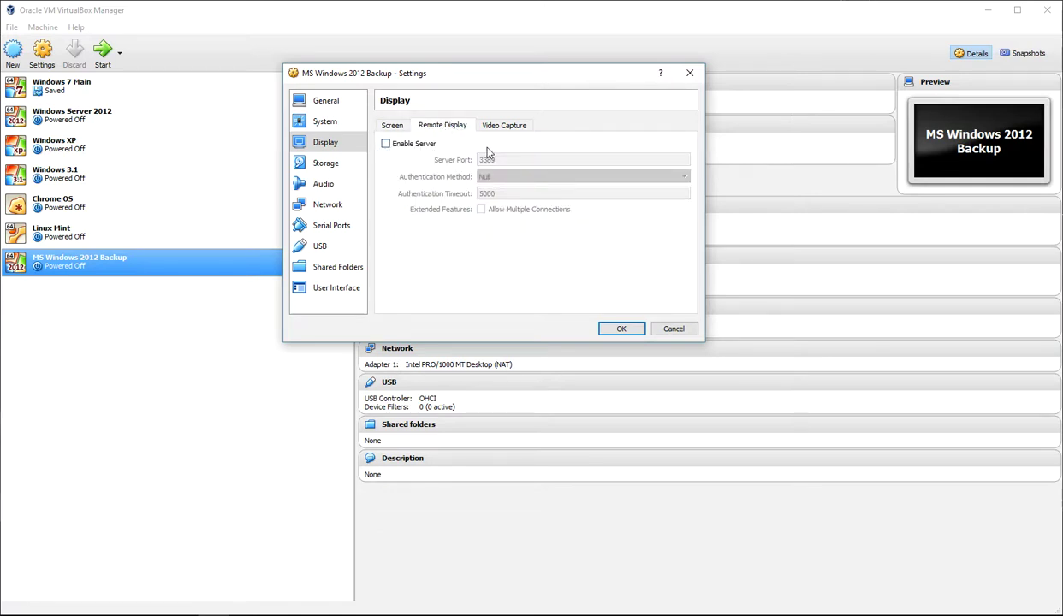
left_click(509, 126)
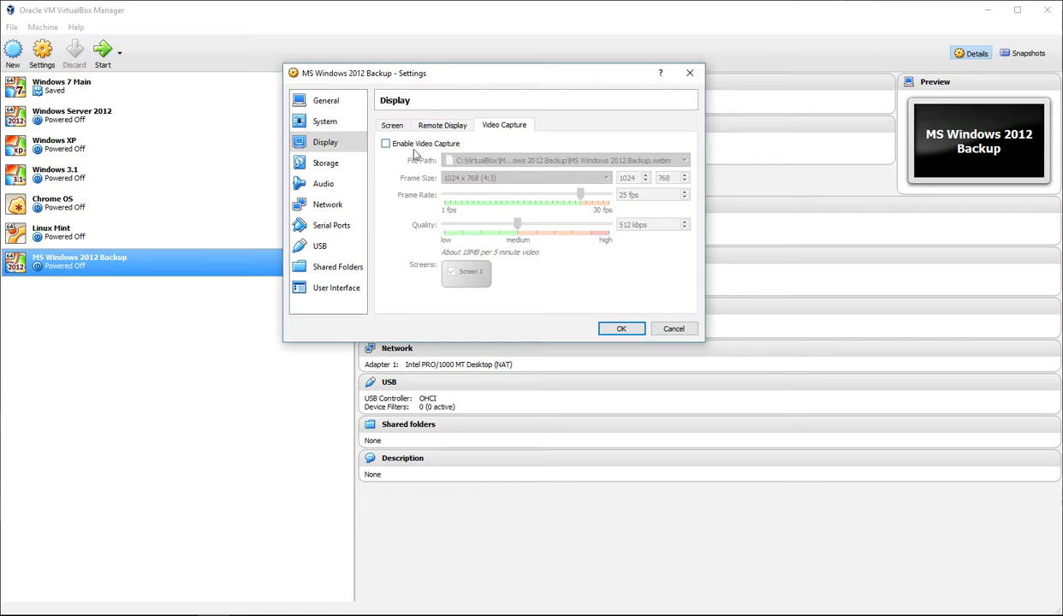
Attach en_windows_server_2012_x64_dvd_915478.iso from the Windows Server 2012 (x64) - DVD (English) folder to the machine's empty optical drive.
left_click(316, 163)
left_click(452, 154)
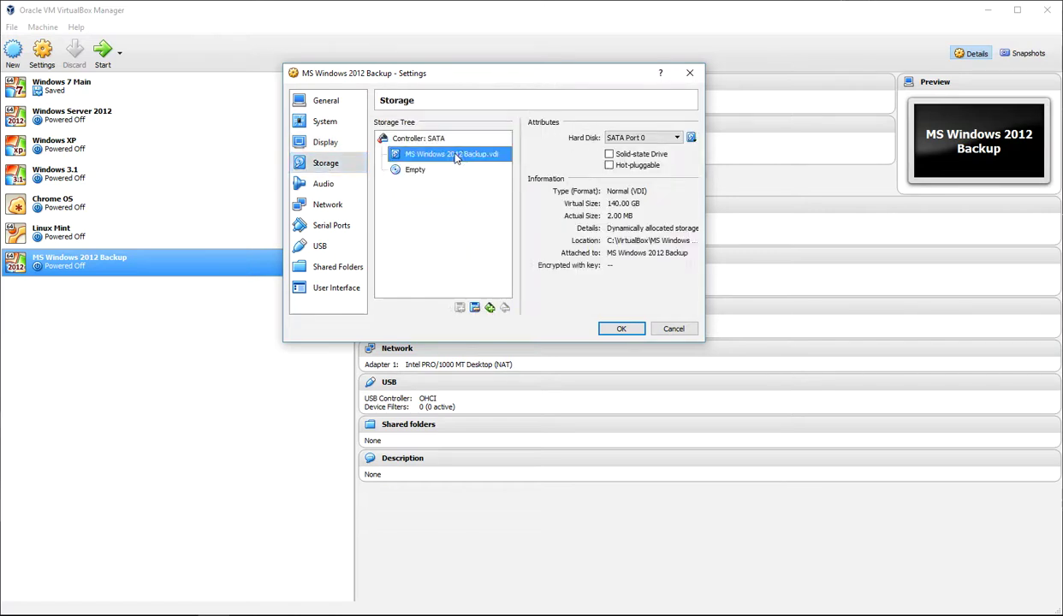
left_click(410, 171)
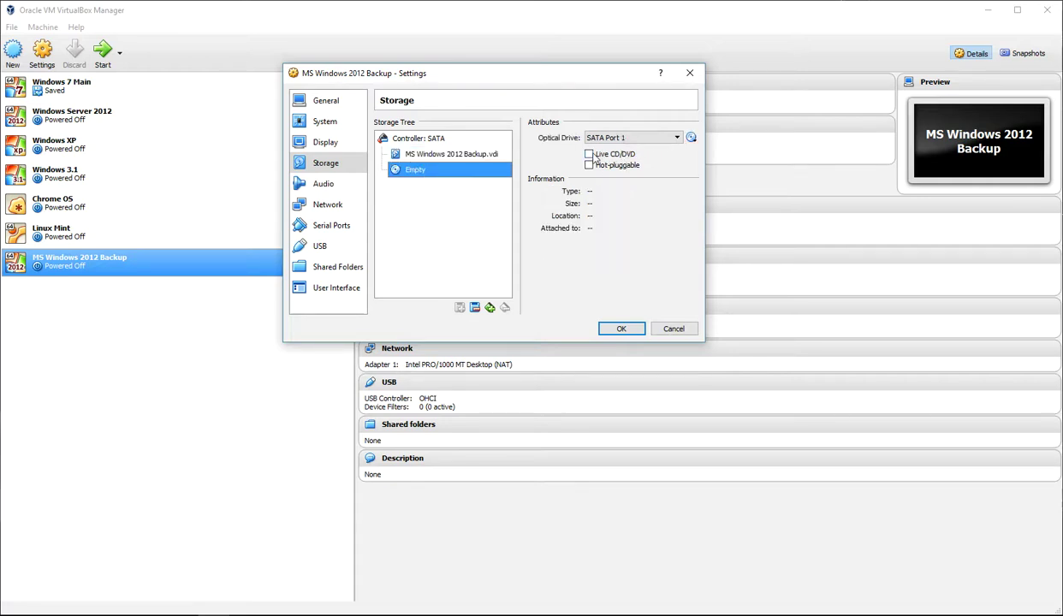
left_click(691, 139)
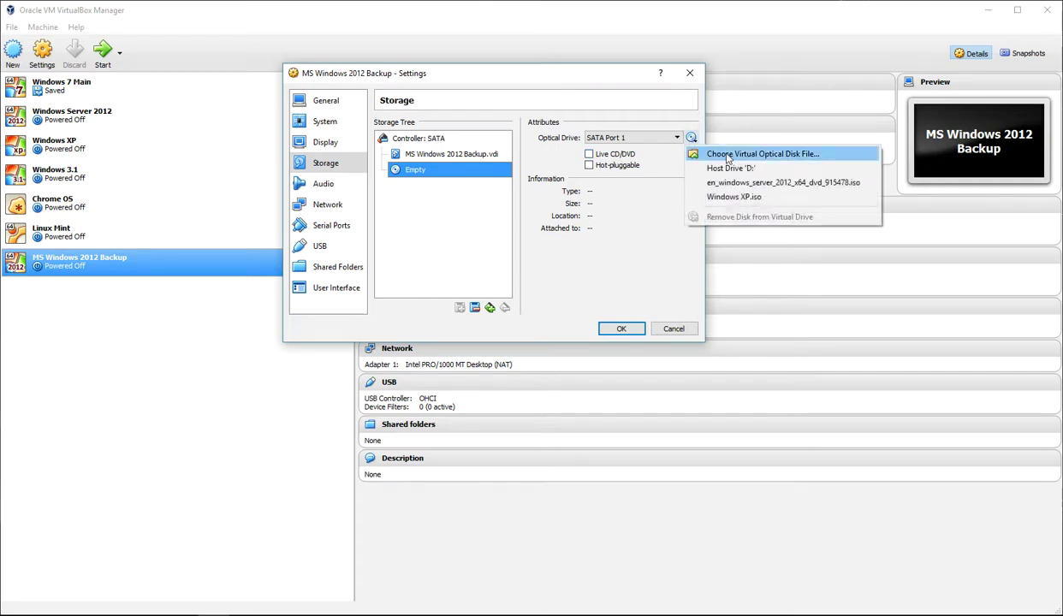
left_click(728, 157)
left_click(512, 114)
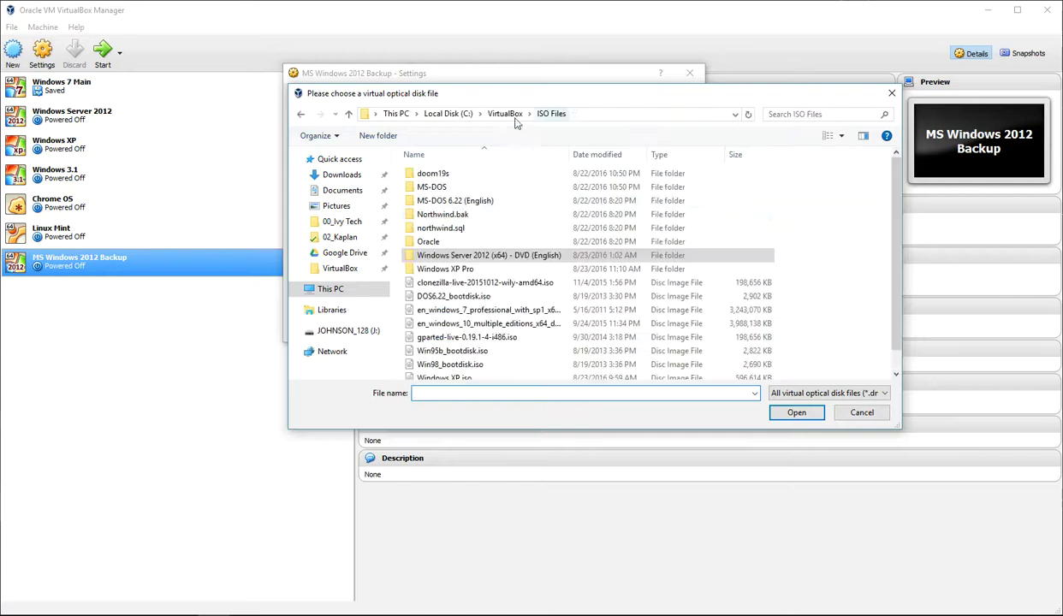
scroll(501, 342, "down", 1)
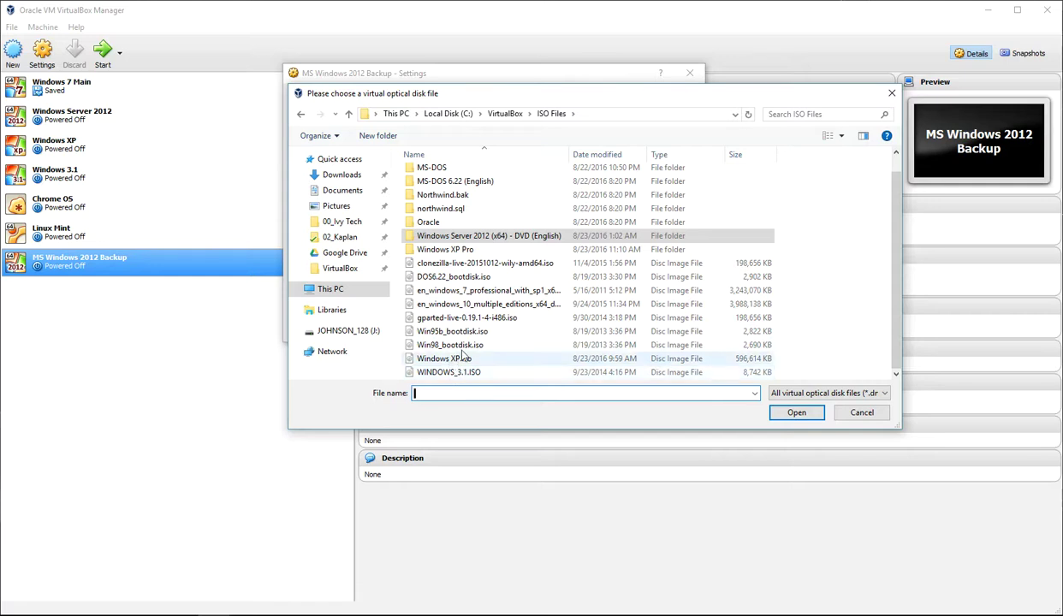
double_click(452, 249)
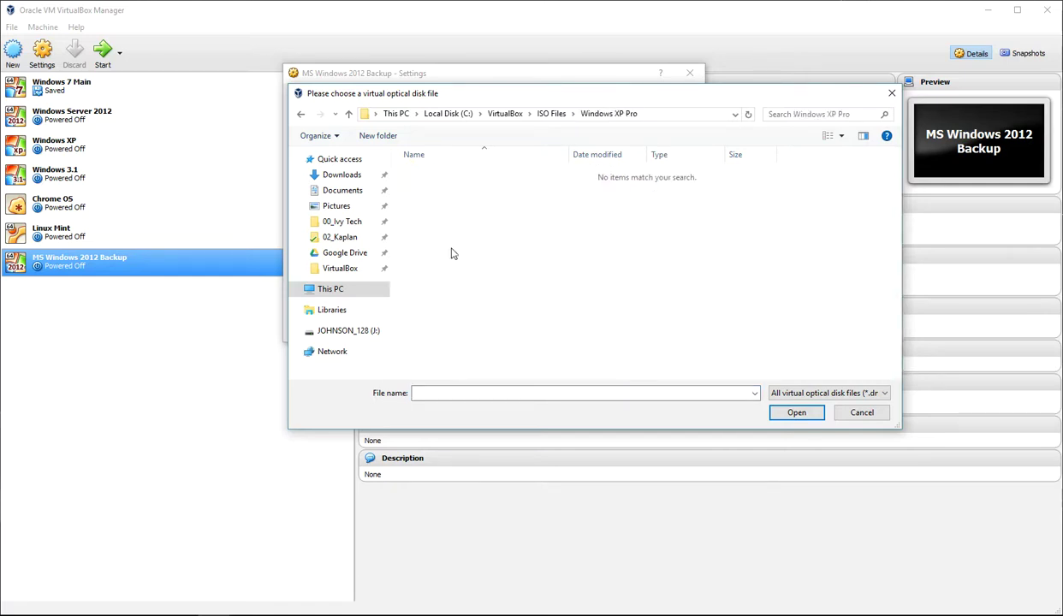
left_click(552, 115)
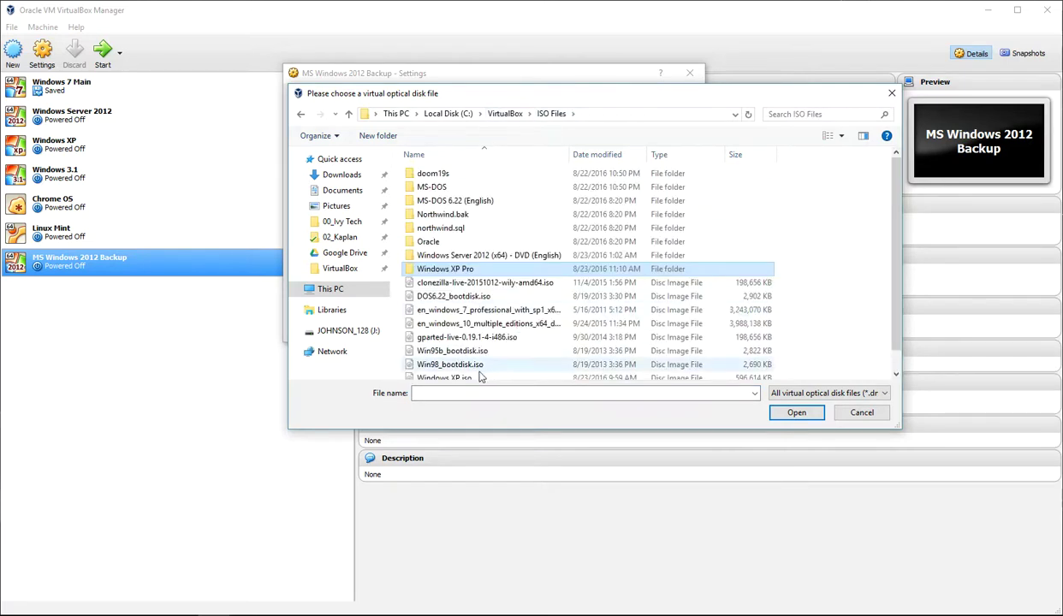
double_click(476, 255)
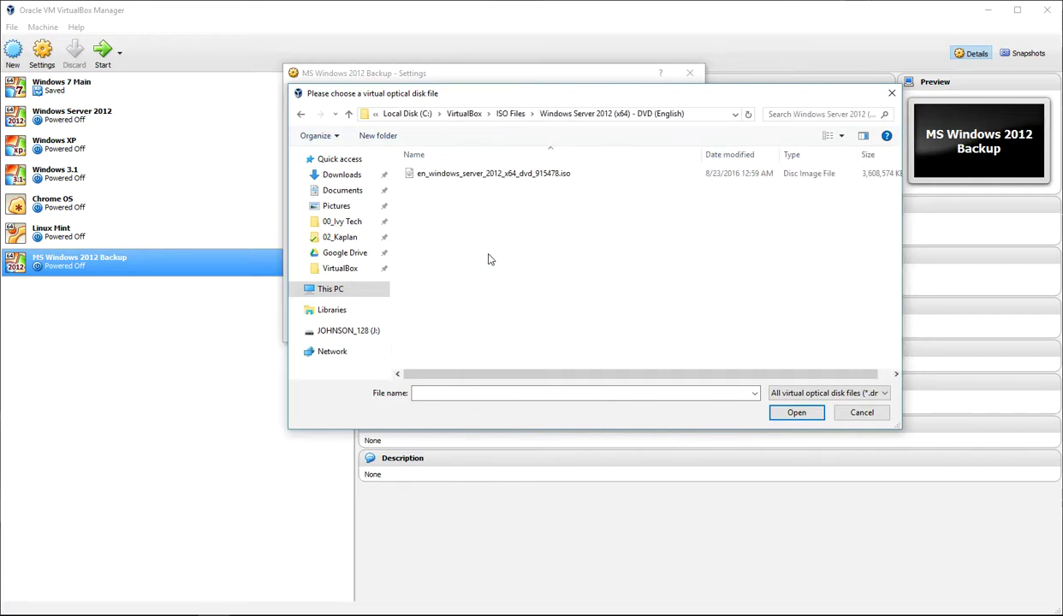
left_click(516, 175)
double_click(516, 175)
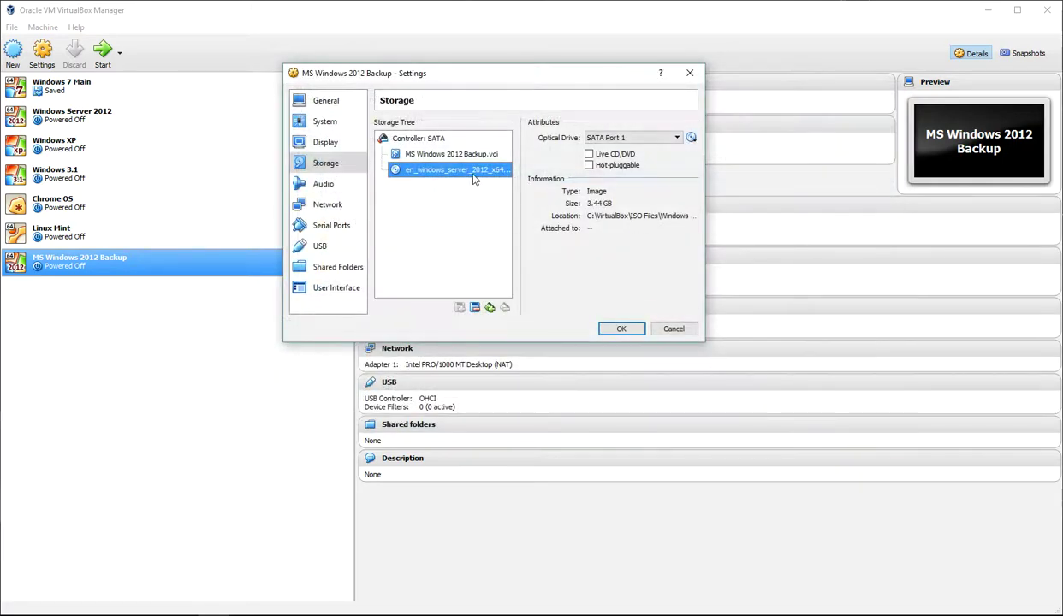
Disable audio for the MS Windows 2012 Backup machine.
left_click(323, 186)
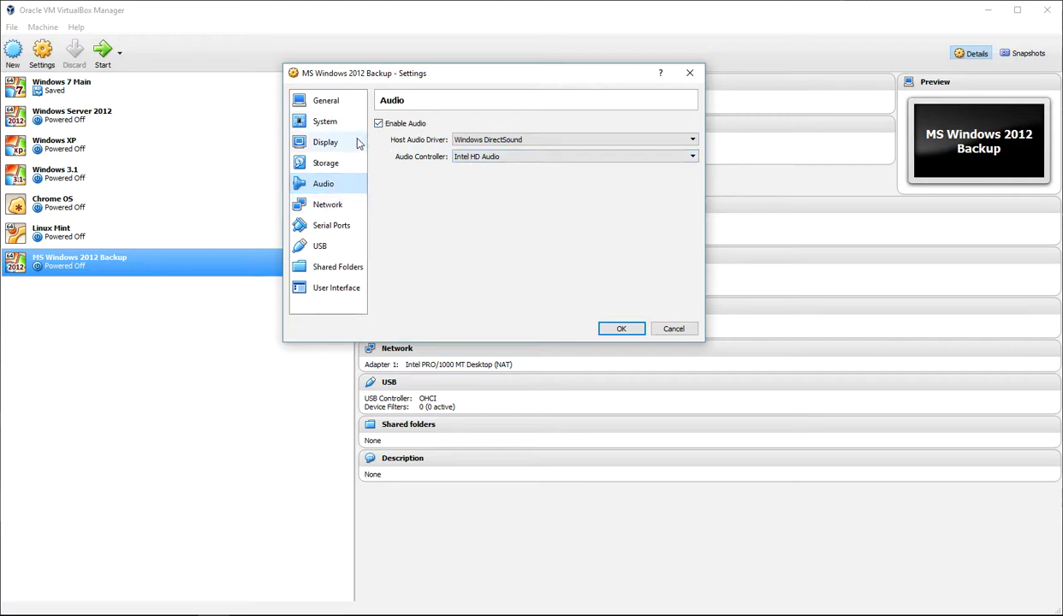
left_click(379, 125)
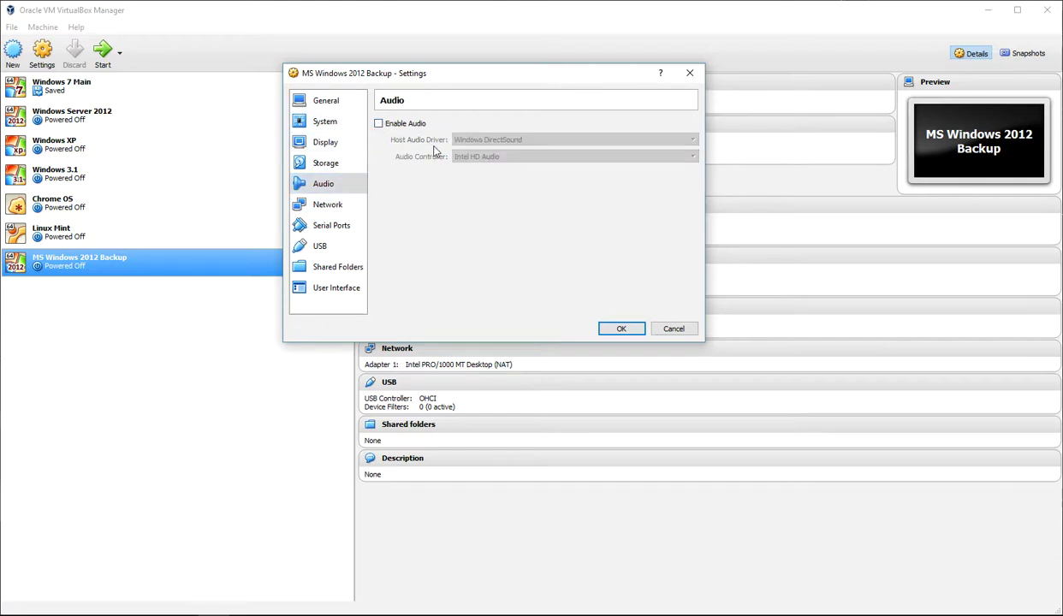
left_click(379, 125)
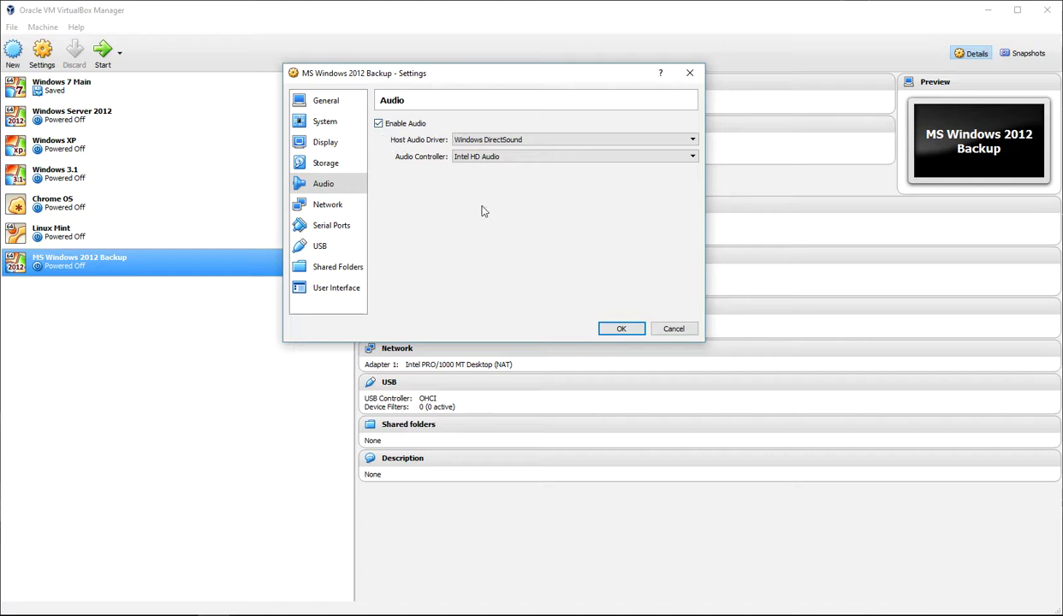
left_click(379, 124)
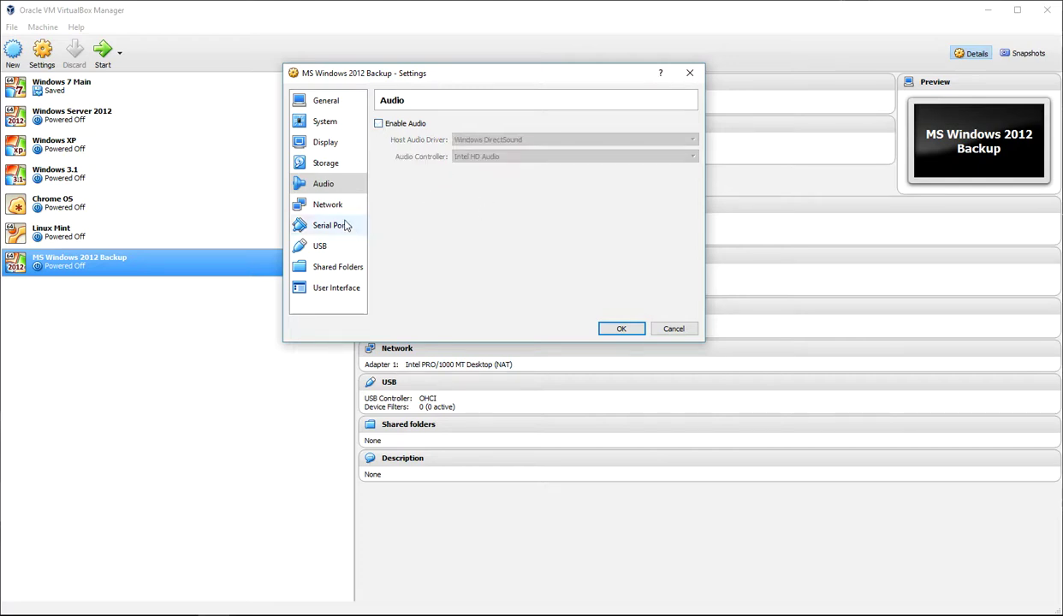
Disable network adapter 1 for the MS Windows 2012 Backup machine.
left_click(330, 207)
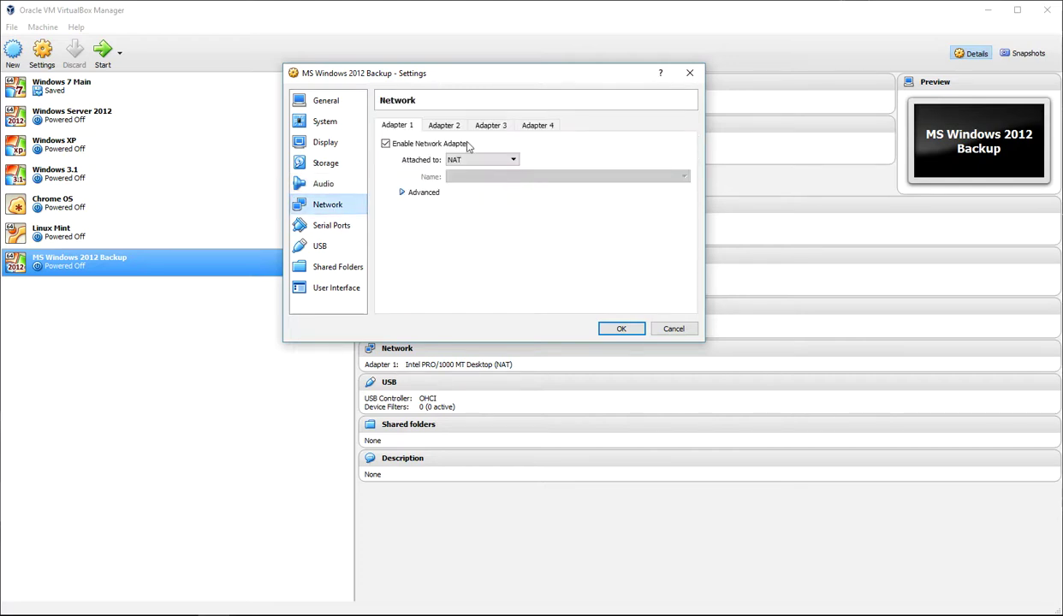
left_click(387, 144)
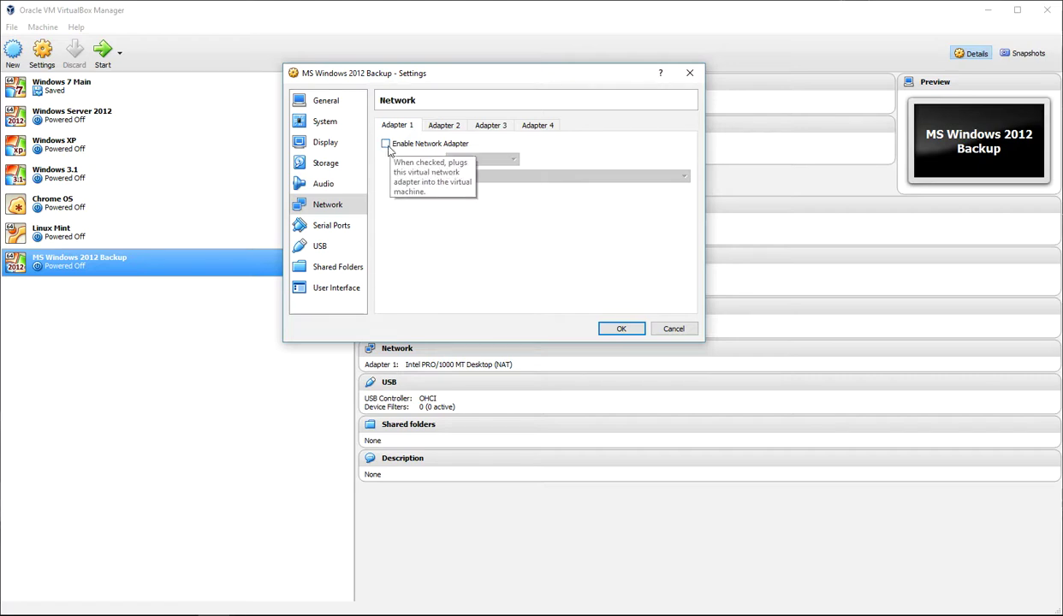
left_click(386, 145)
left_click(386, 145)
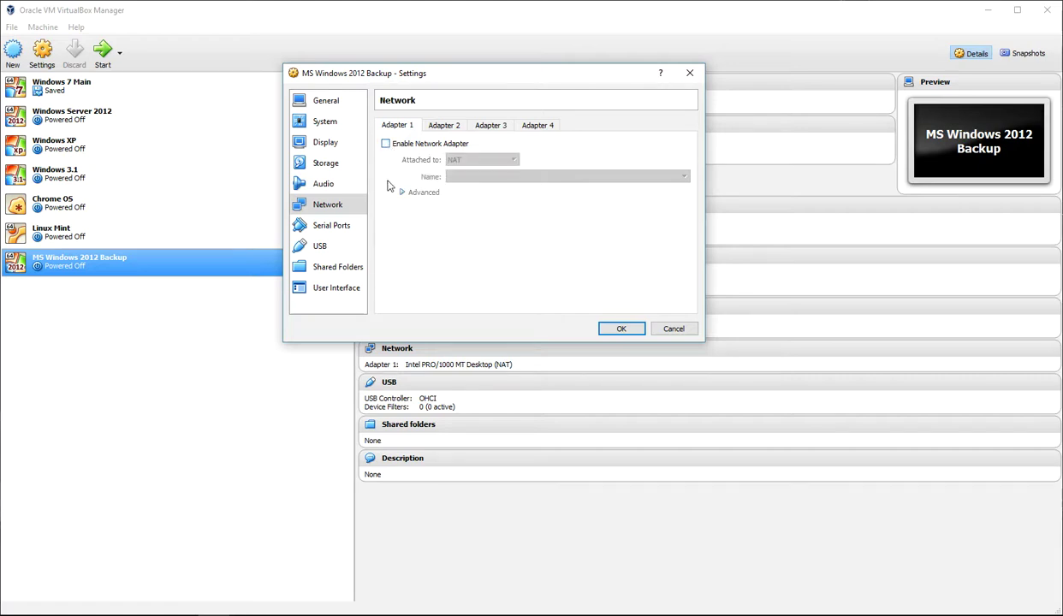
Review the serial port, USB, shared folder and user interface settings, including the Devices menu entries, and save the machine's settings.
left_click(341, 227)
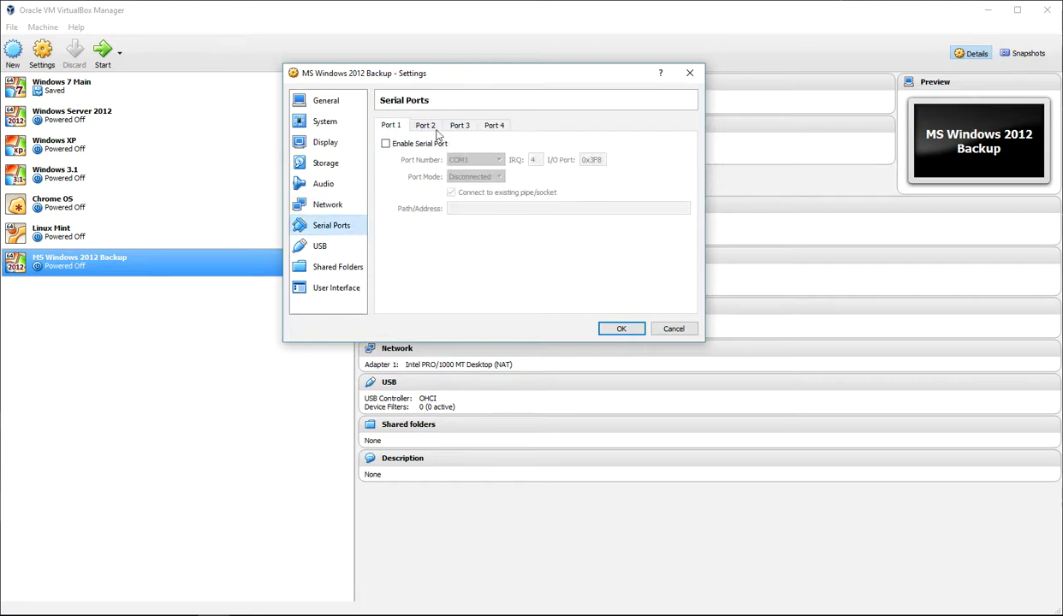
left_click(318, 248)
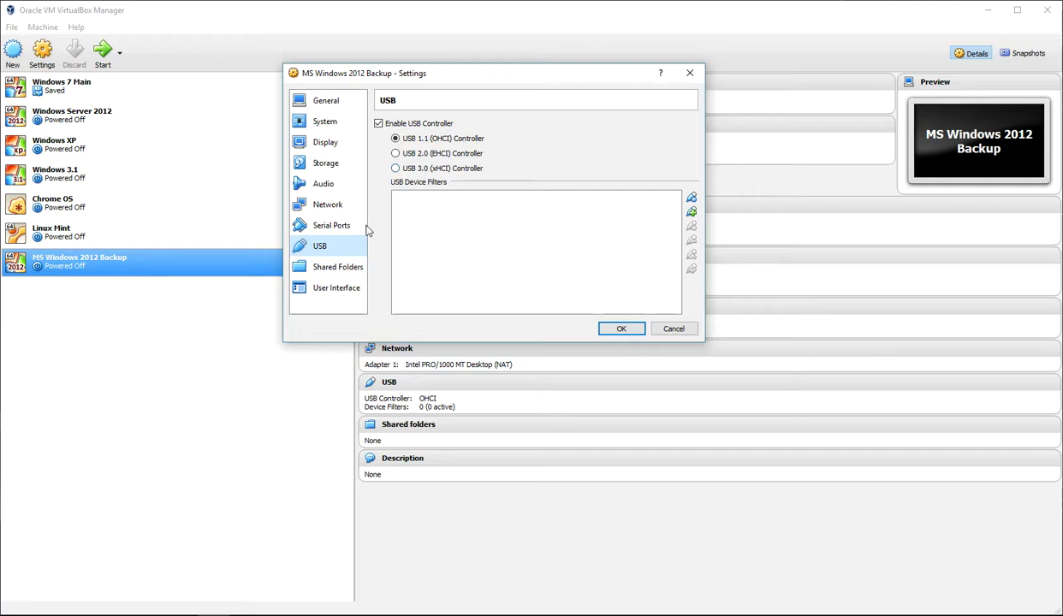
left_click(329, 265)
left_click(438, 203)
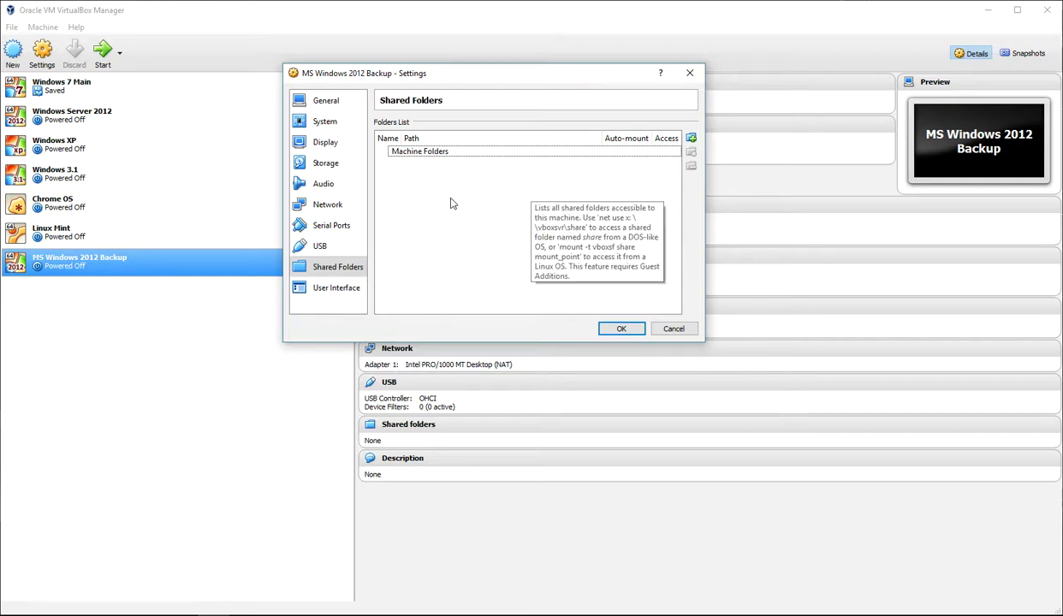
left_click(336, 290)
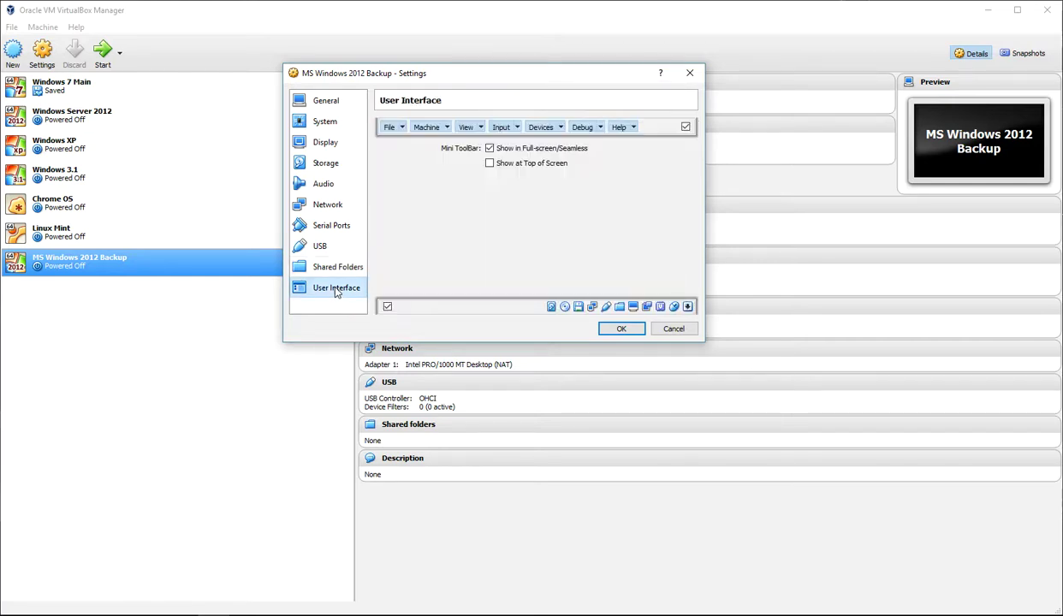
left_click(562, 129)
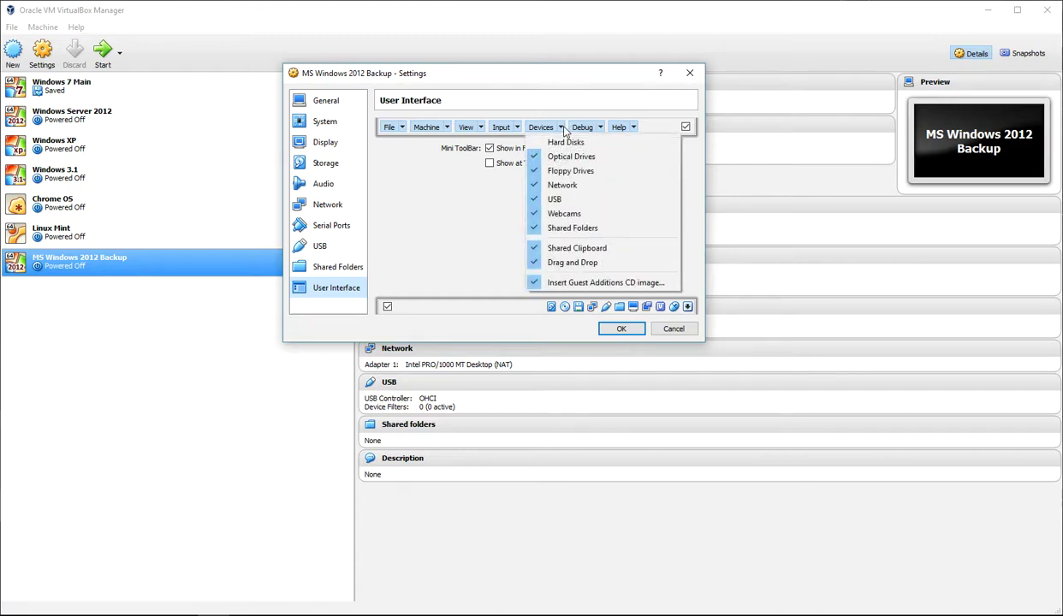
left_click(562, 128)
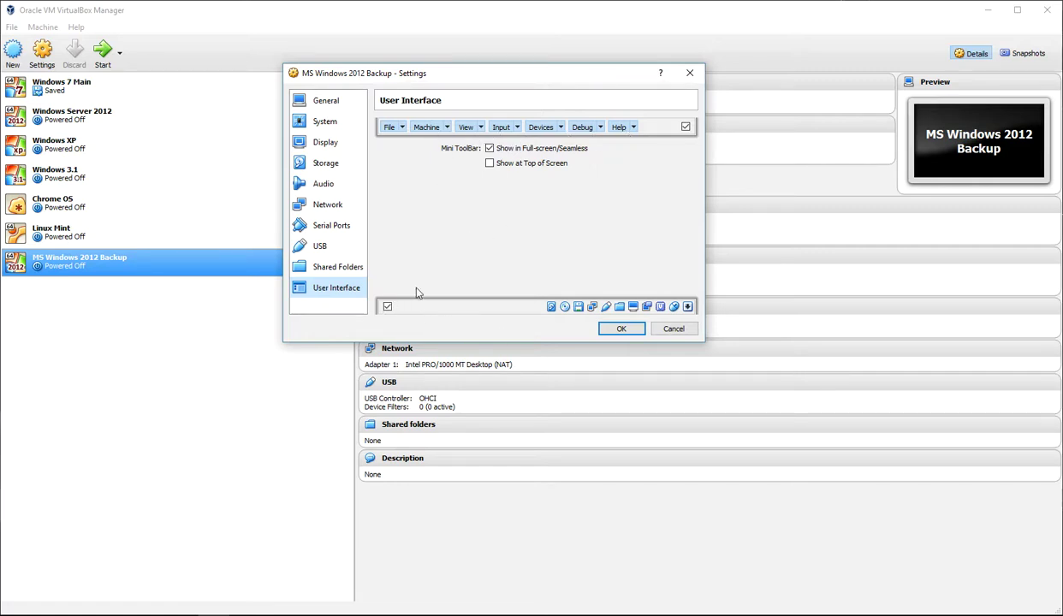
left_click(324, 122)
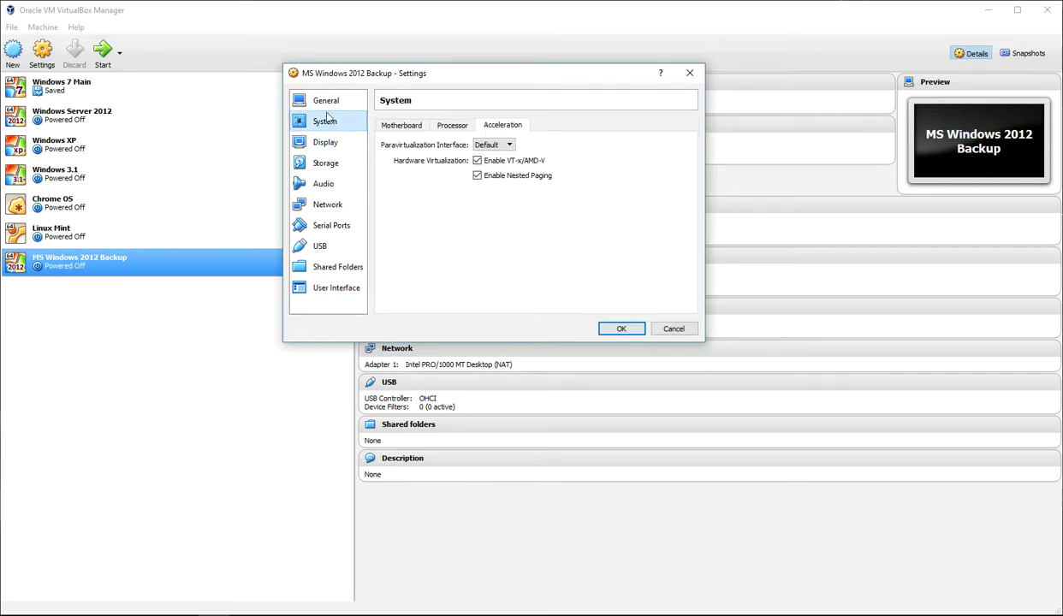
left_click(622, 329)
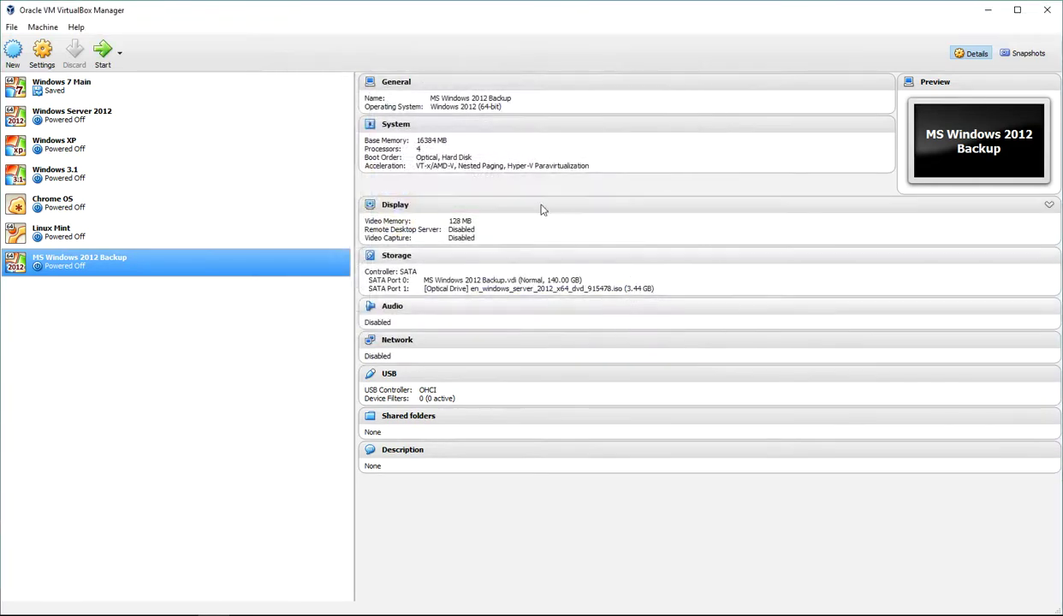
Start the MS Windows 2012 Backup machine and begin the Windows Server 2012 installation with the default language, time and keyboard options.
left_click(103, 53)
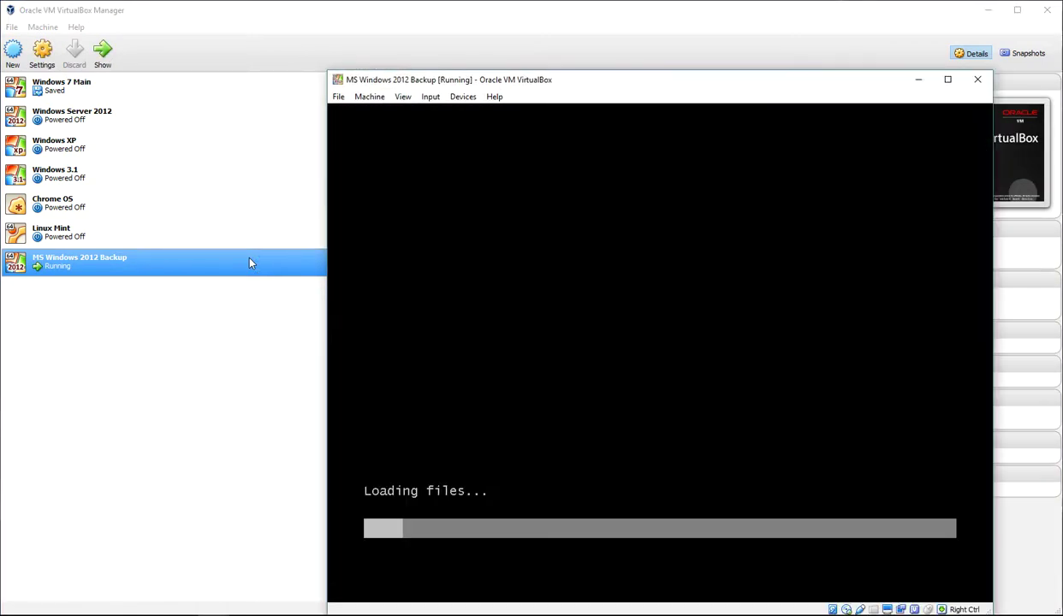
left_click_drag(736, 91, 646, 53)
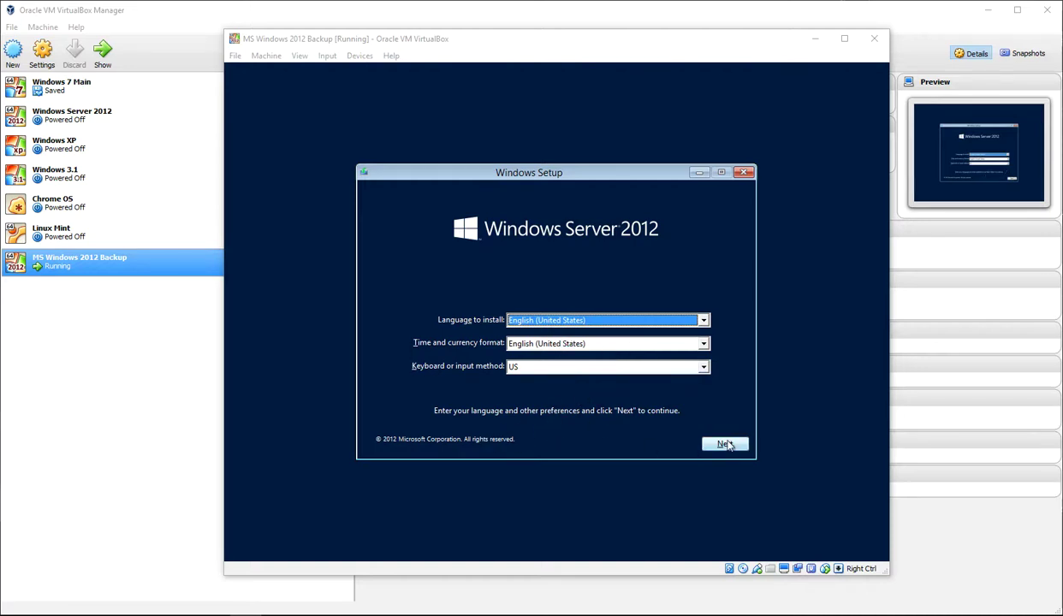
left_click(724, 445)
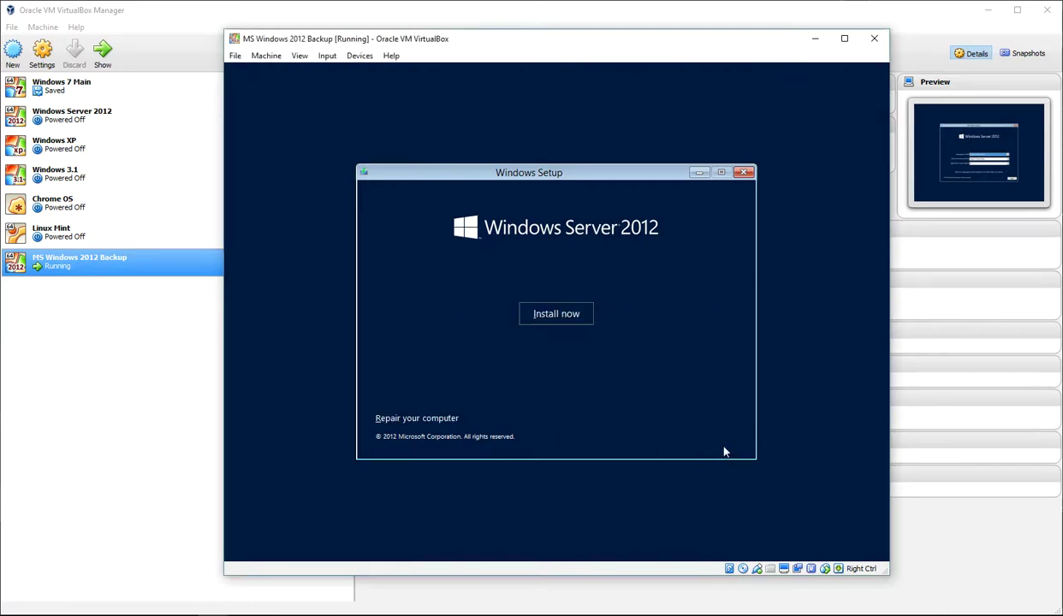
left_click(553, 313)
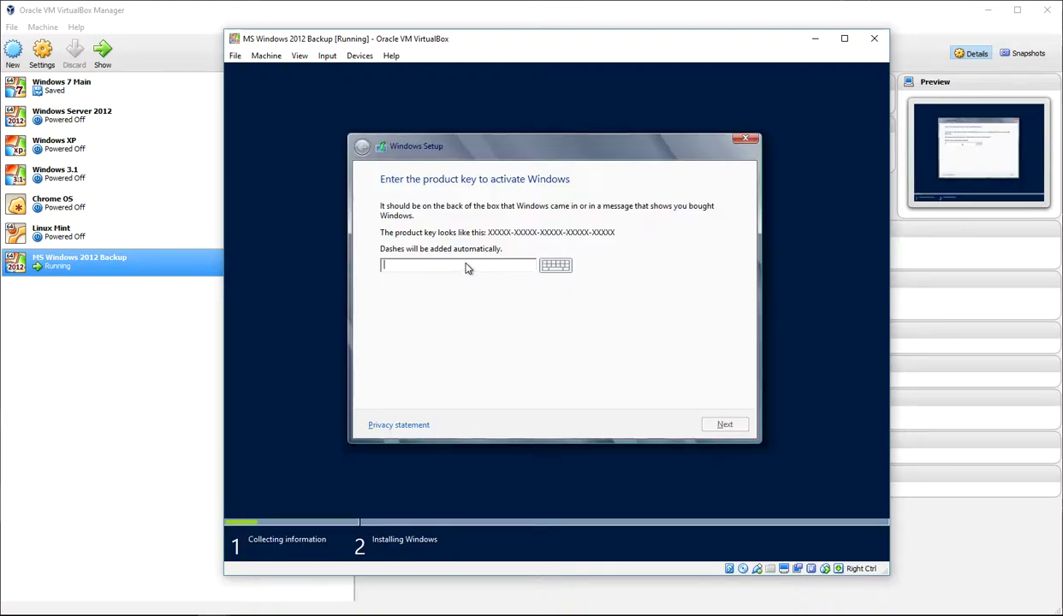
Check whether the product key field allows pasting and inspect the running machine's shared clipboard options.
right_click(396, 270)
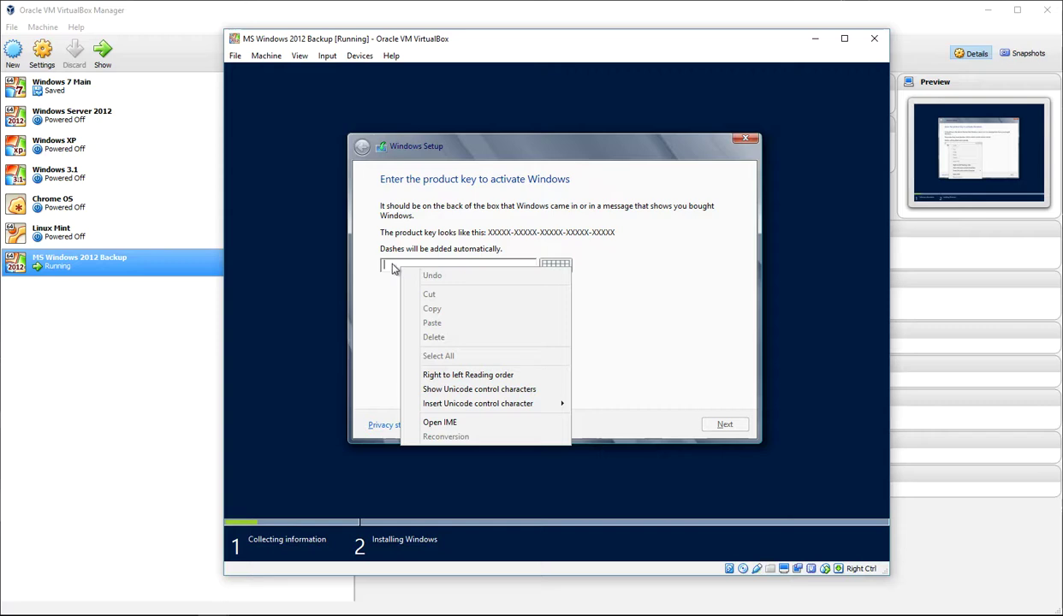
left_click(392, 268)
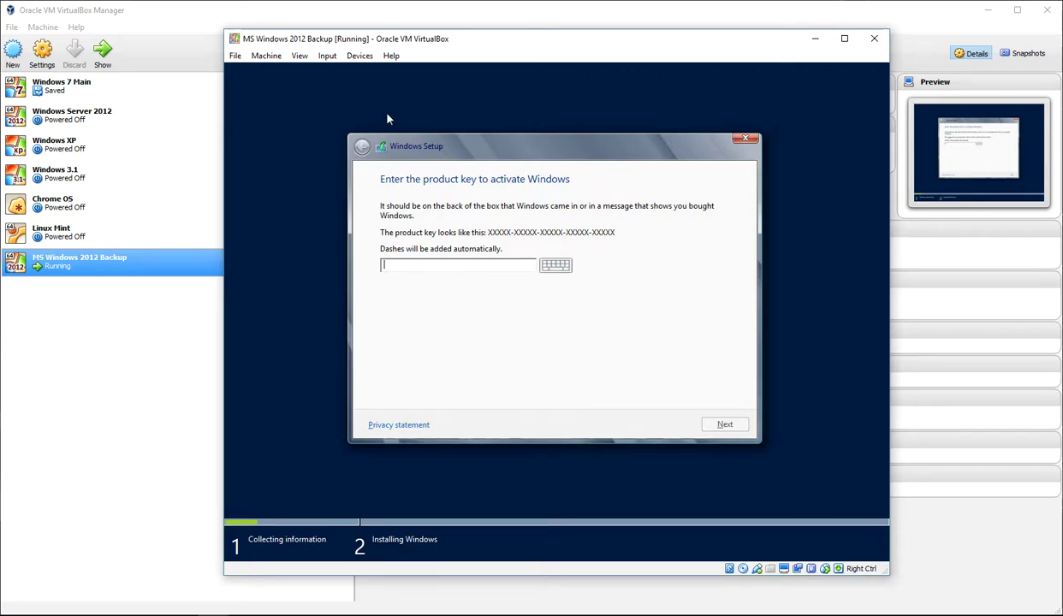
left_click(328, 57)
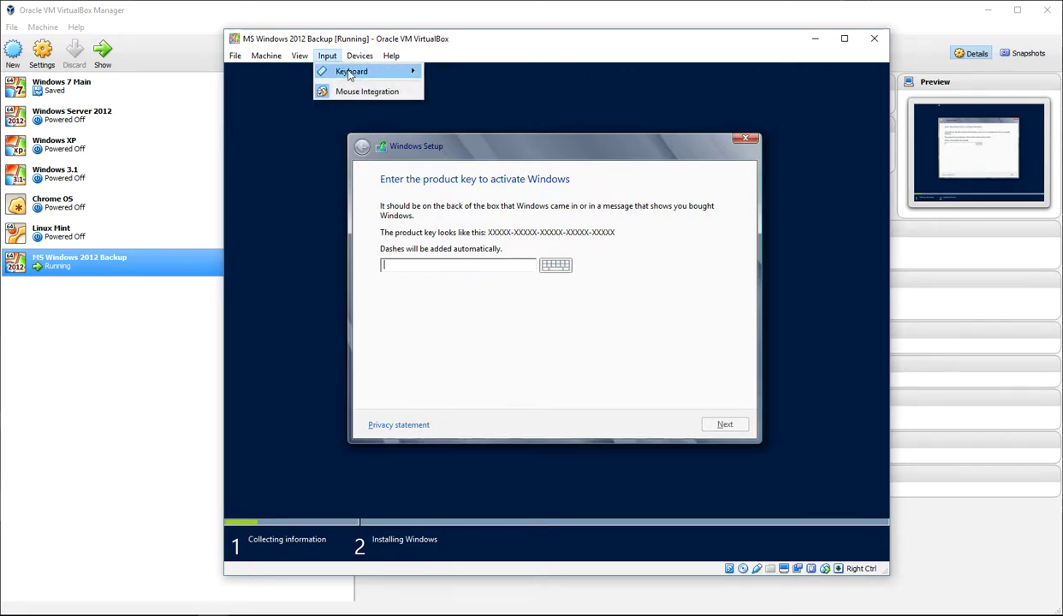
mouse_move(348, 58)
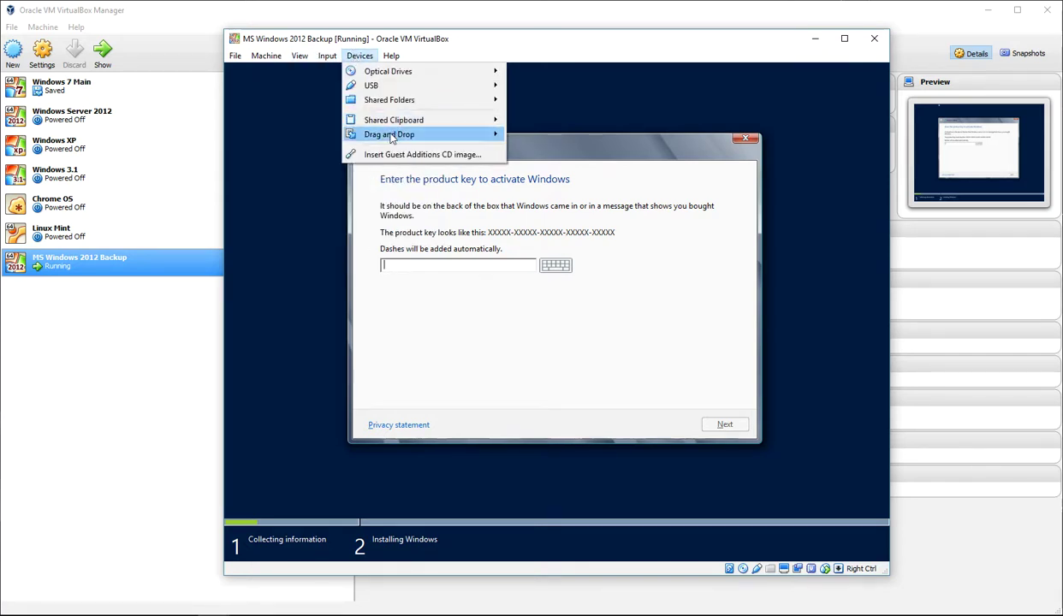
mouse_move(392, 125)
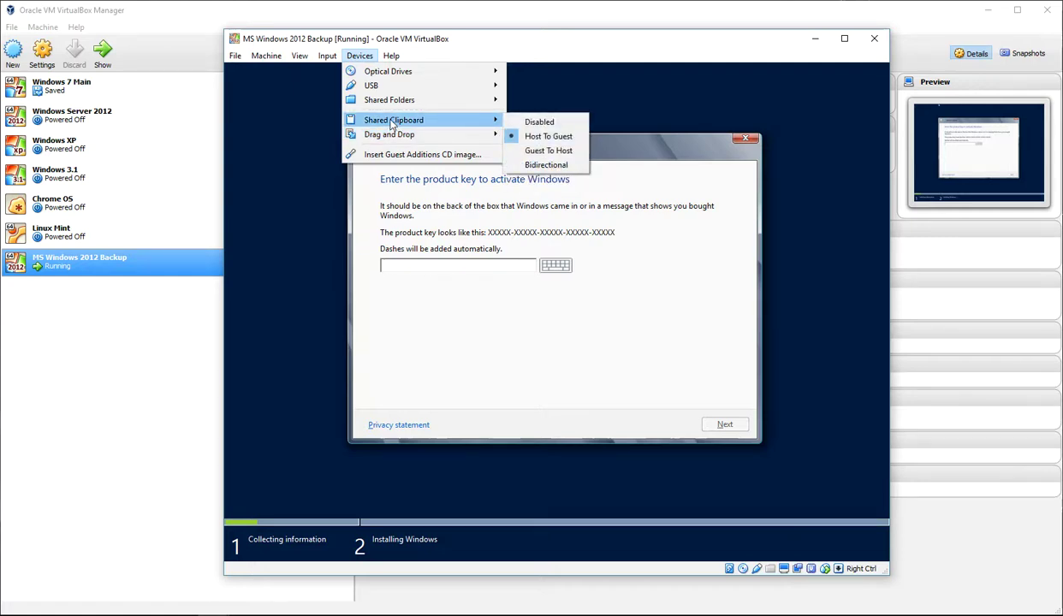
left_click(434, 223)
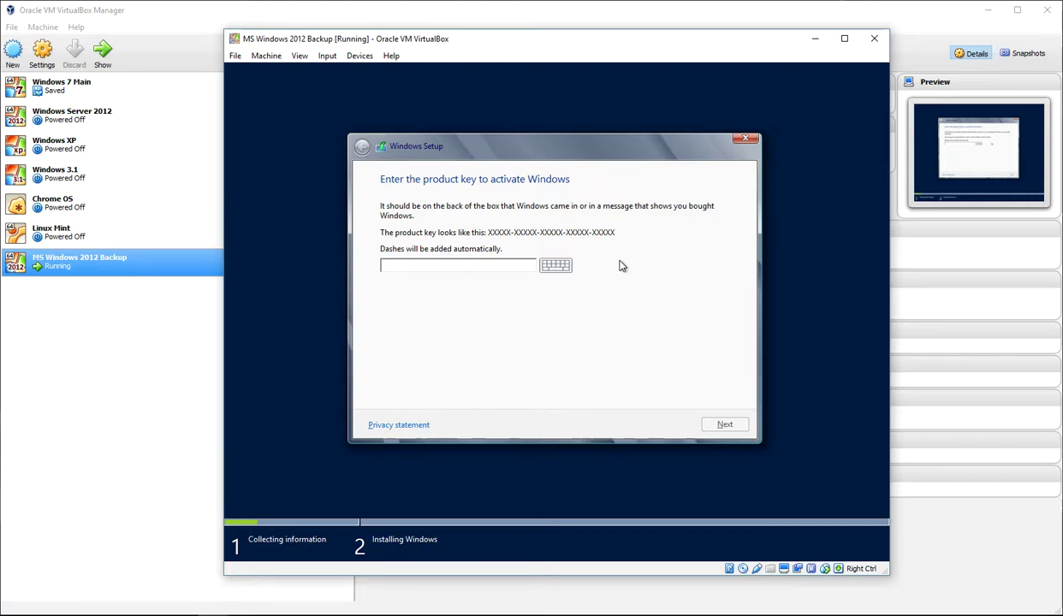
Quit Windows Setup and close the virtual machine by powering it off.
left_click(745, 140)
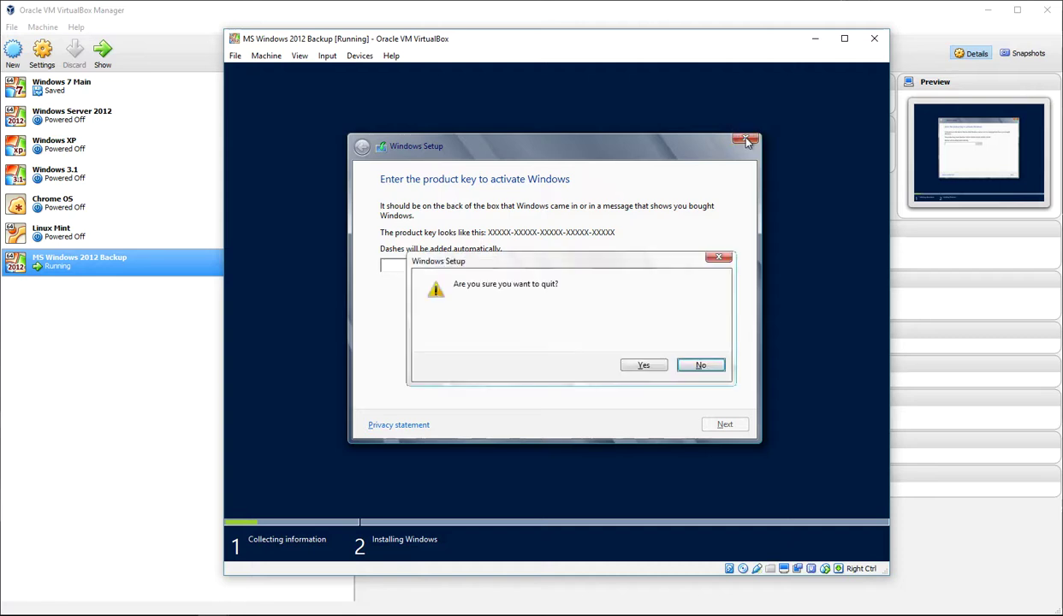
left_click(644, 367)
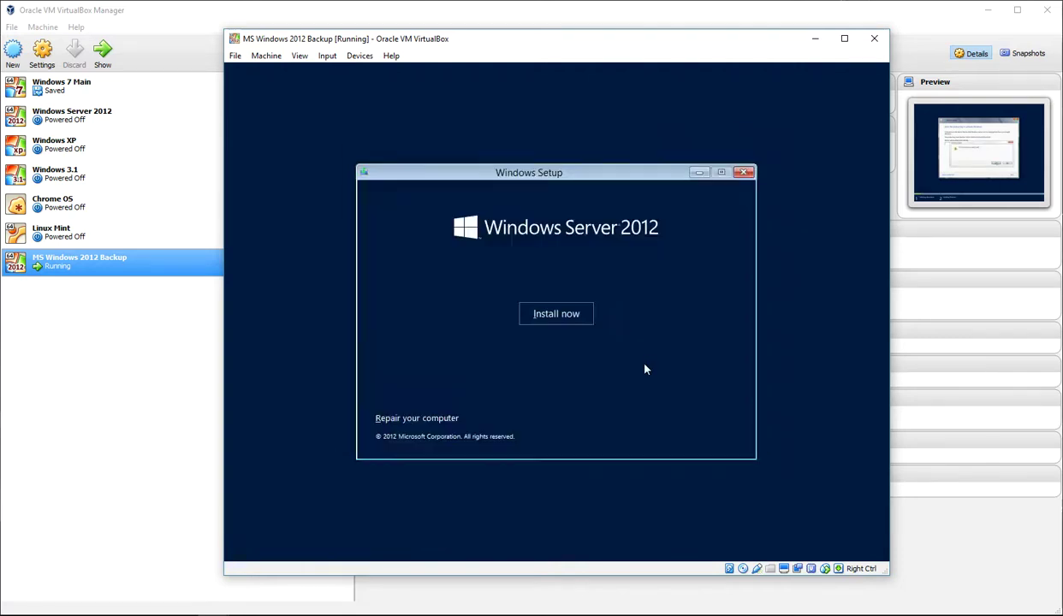
left_click(872, 40)
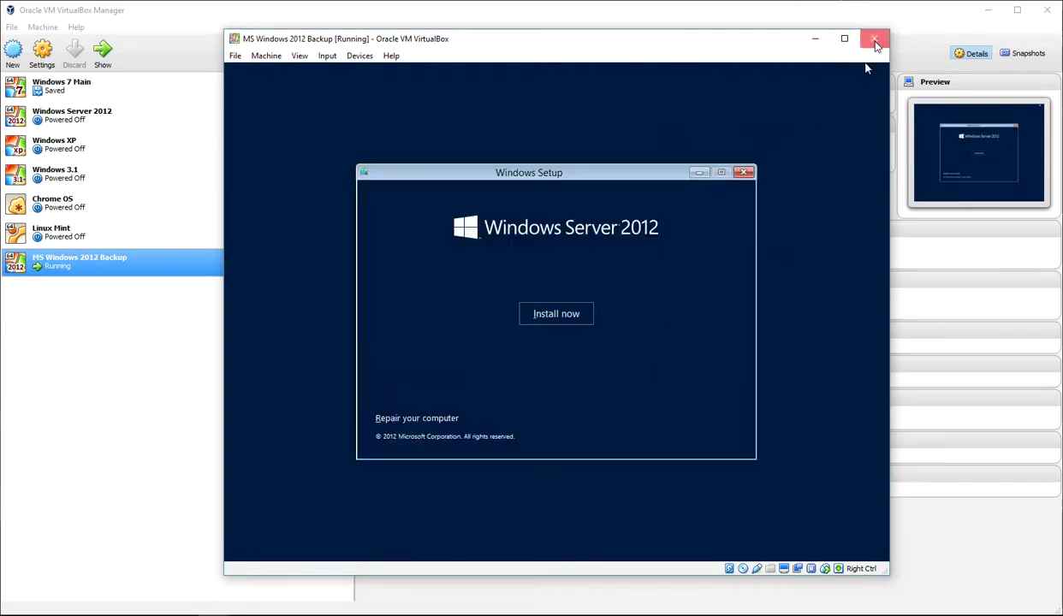
left_click(557, 319)
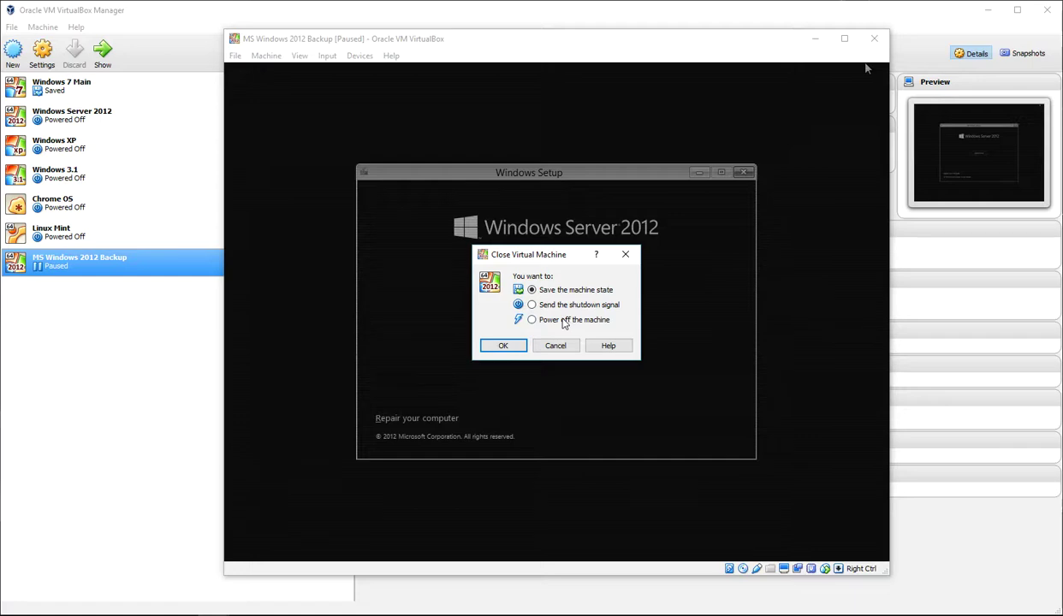
left_click(503, 345)
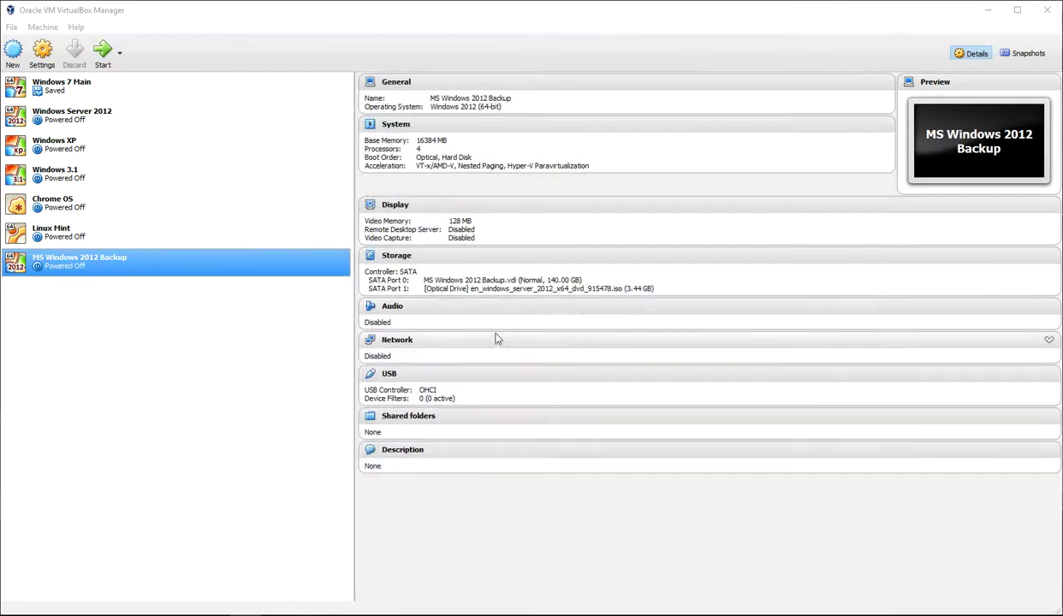
Remove the MS Windows 2012 Backup machine and delete all its files from the hard disk.
right_click(92, 266)
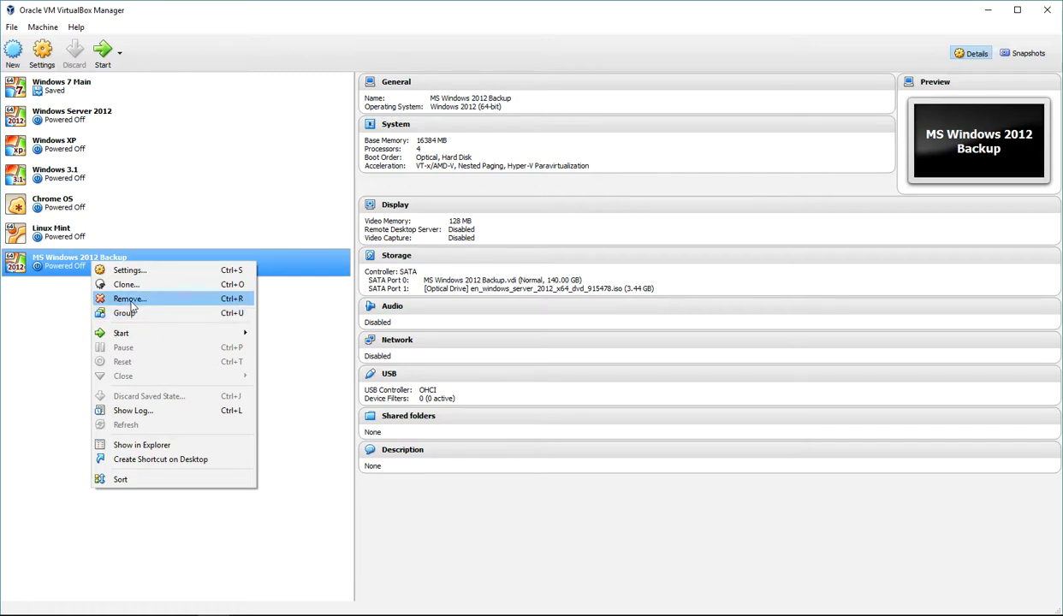
left_click(137, 300)
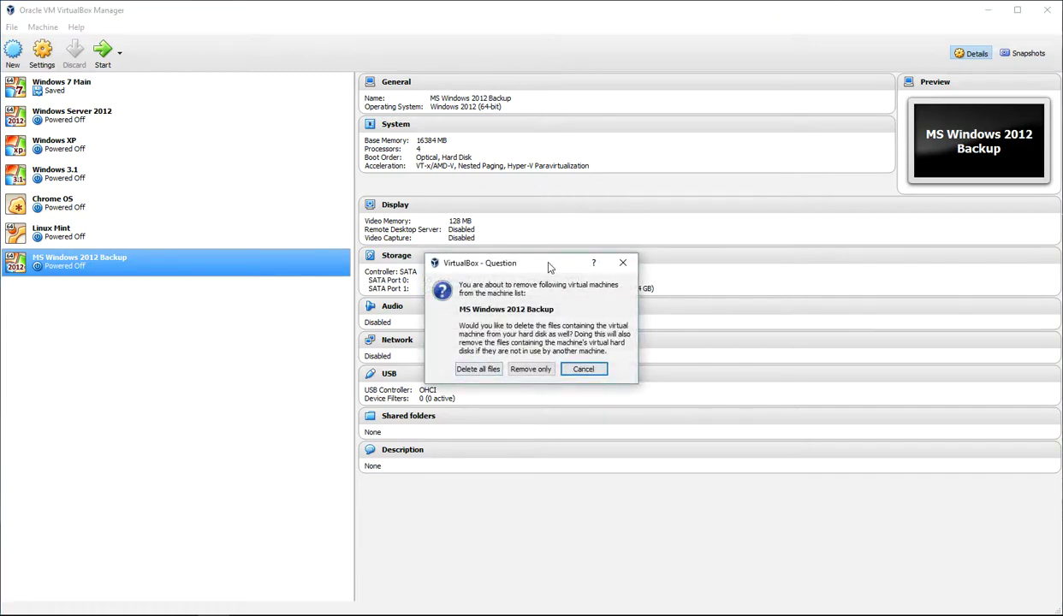
left_click_drag(550, 267, 257, 275)
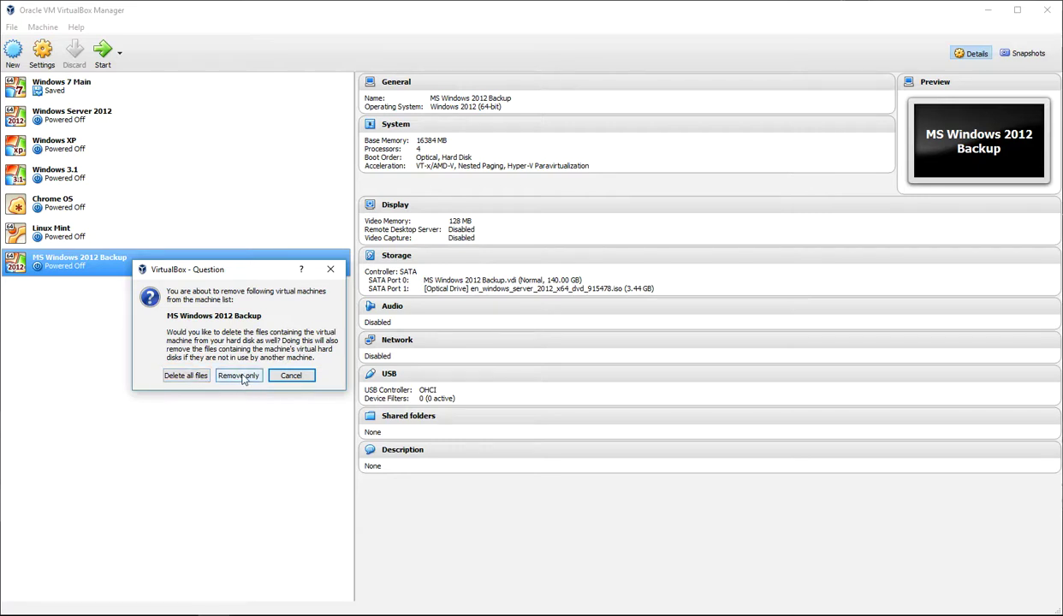
left_click(188, 376)
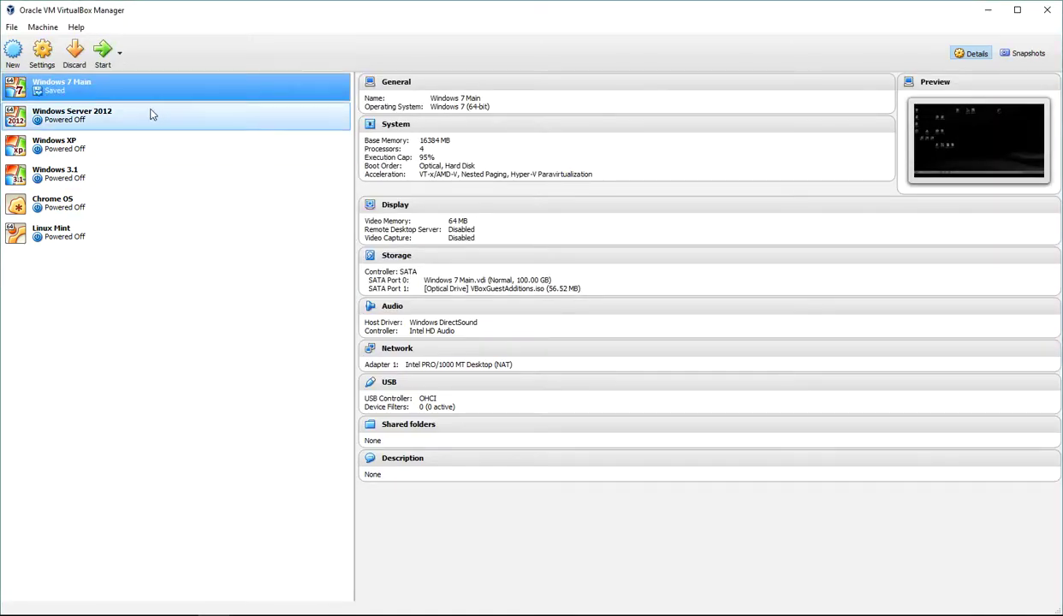
Start the existing Windows Server 2012 machine and reposition its window so the sign-in screen fits on the display.
left_click(91, 115)
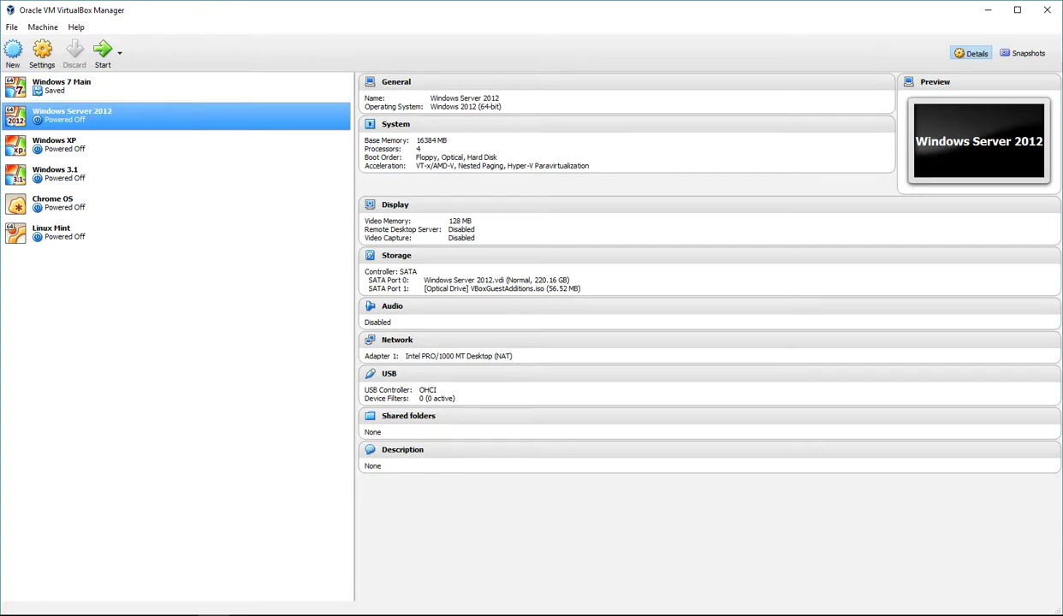
left_click(103, 52)
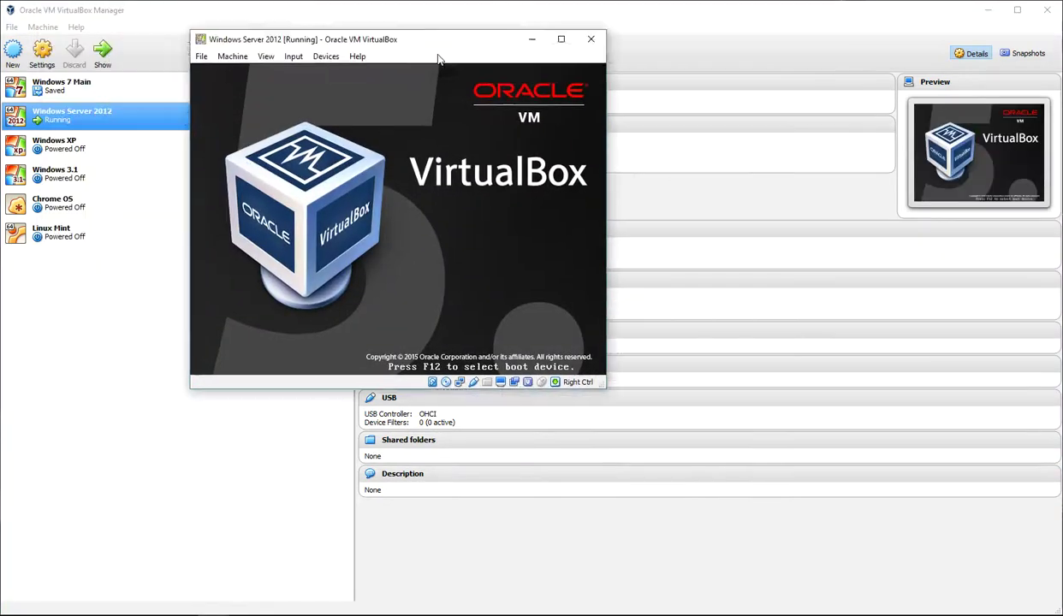
left_click_drag(417, 47, 514, 97)
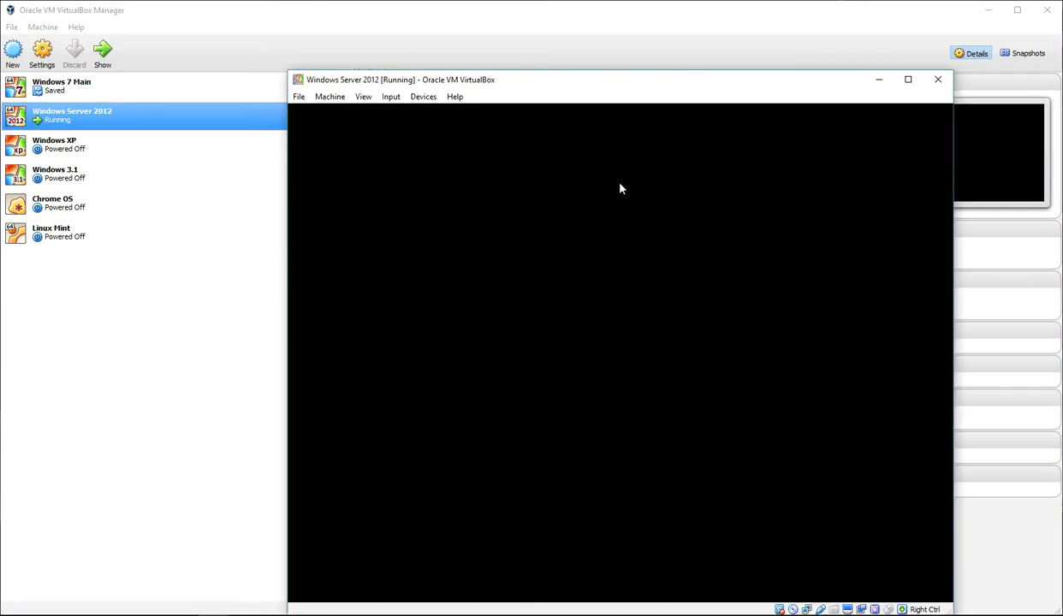
left_click_drag(701, 86, 610, 46)
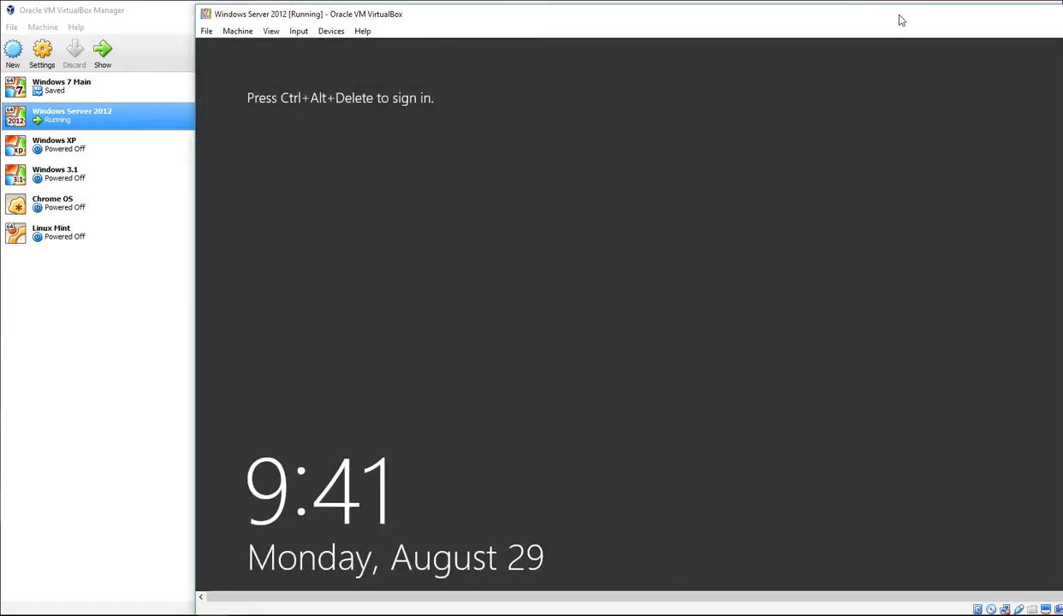
left_click_drag(897, 19, 765, 19)
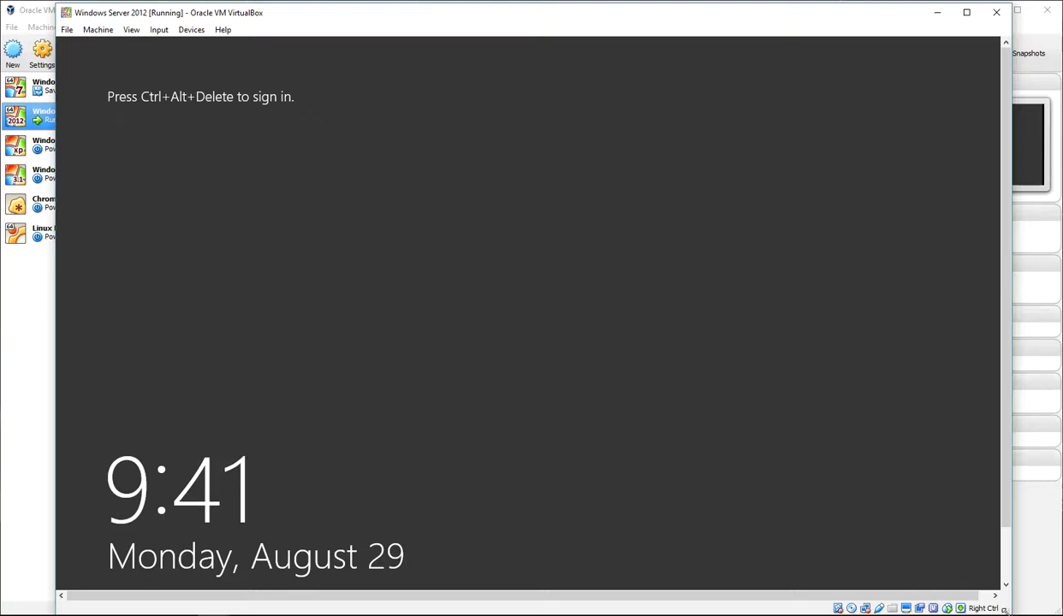
Enlarge and reposition the running Windows Server 2012 window so it fills nearly the whole display.
left_click_drag(1010, 613, 1054, 610)
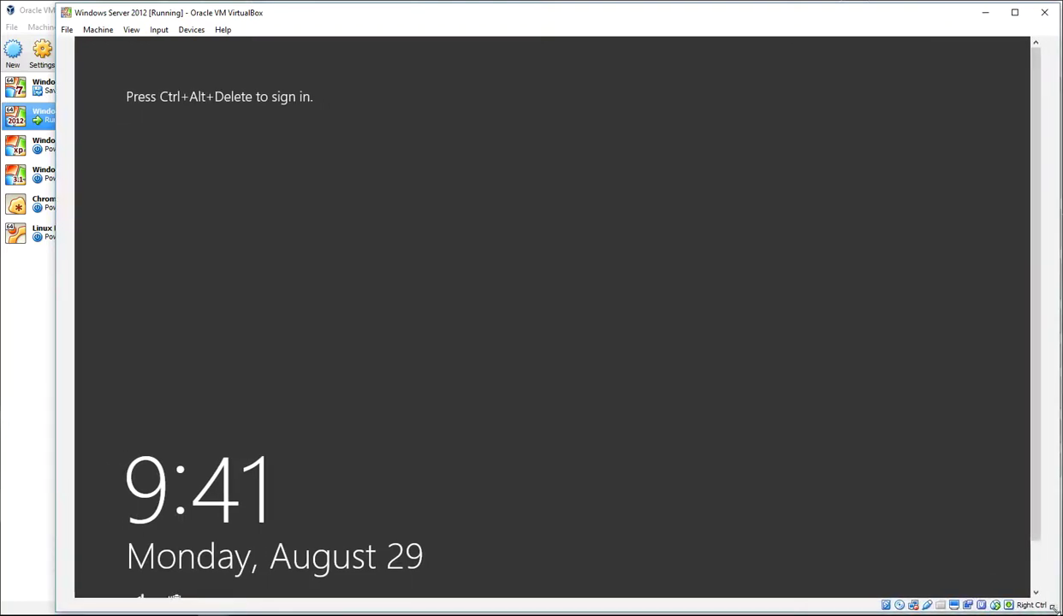
left_click_drag(655, 22, 604, 26)
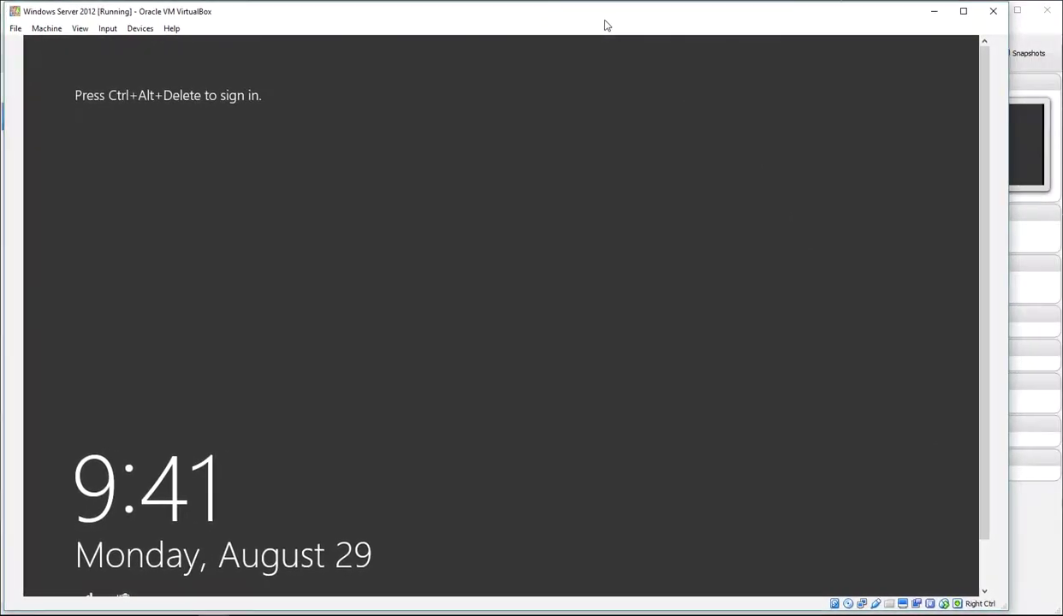
left_click_drag(1006, 611, 1060, 611)
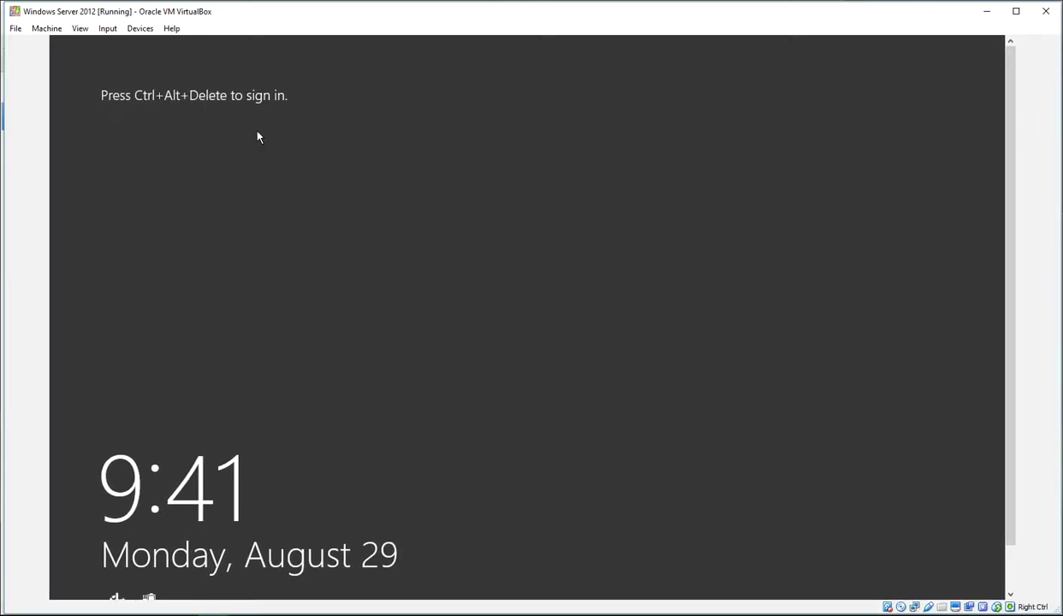
Send the Ctrl-Alt-Del sequence to the Windows Server 2012 guest to bring up its password sign-in.
left_click(108, 28)
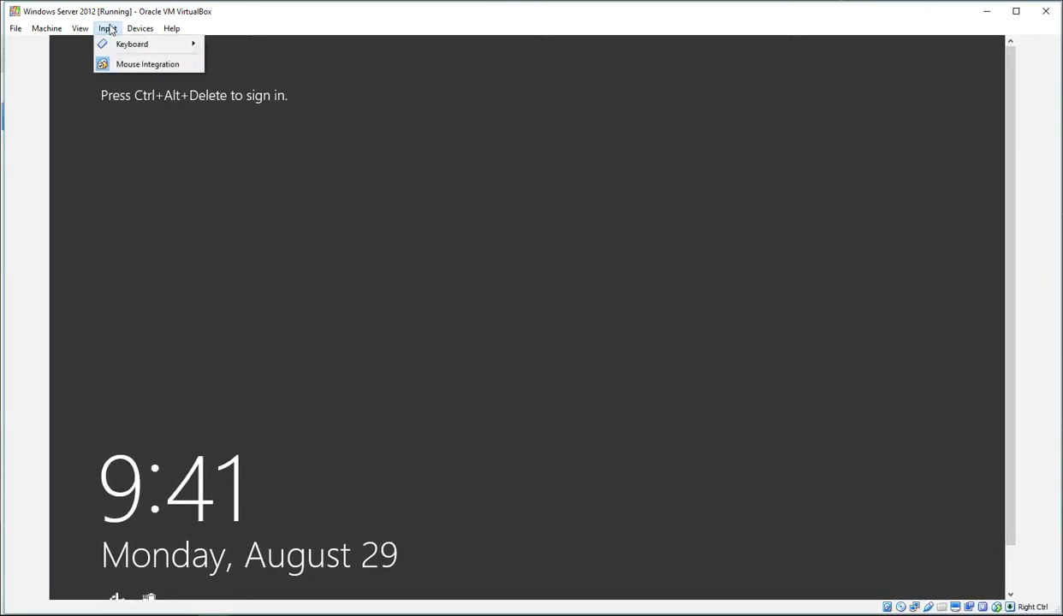
mouse_move(107, 47)
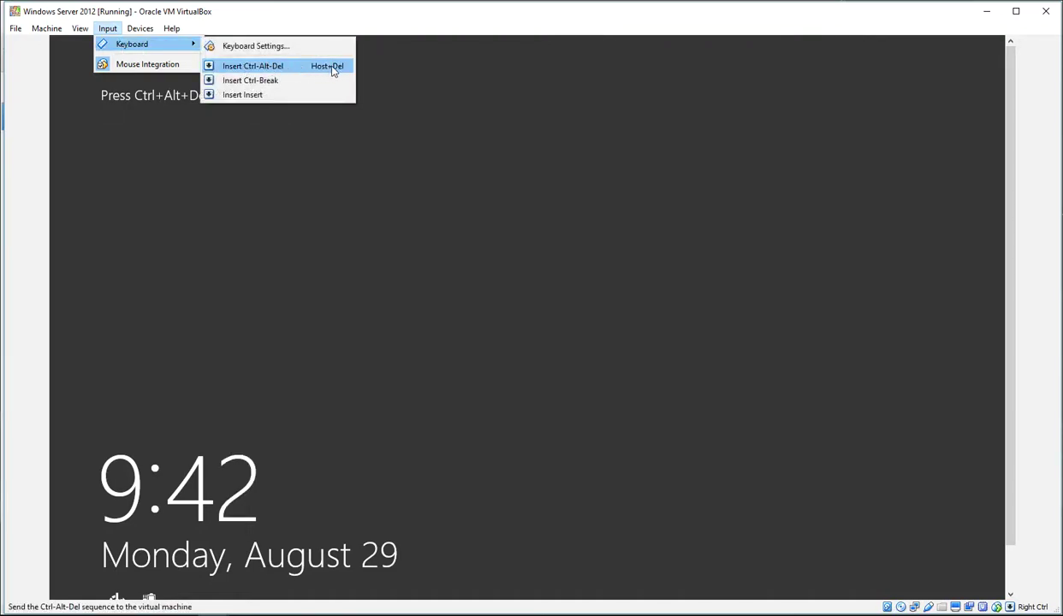
left_click(469, 130)
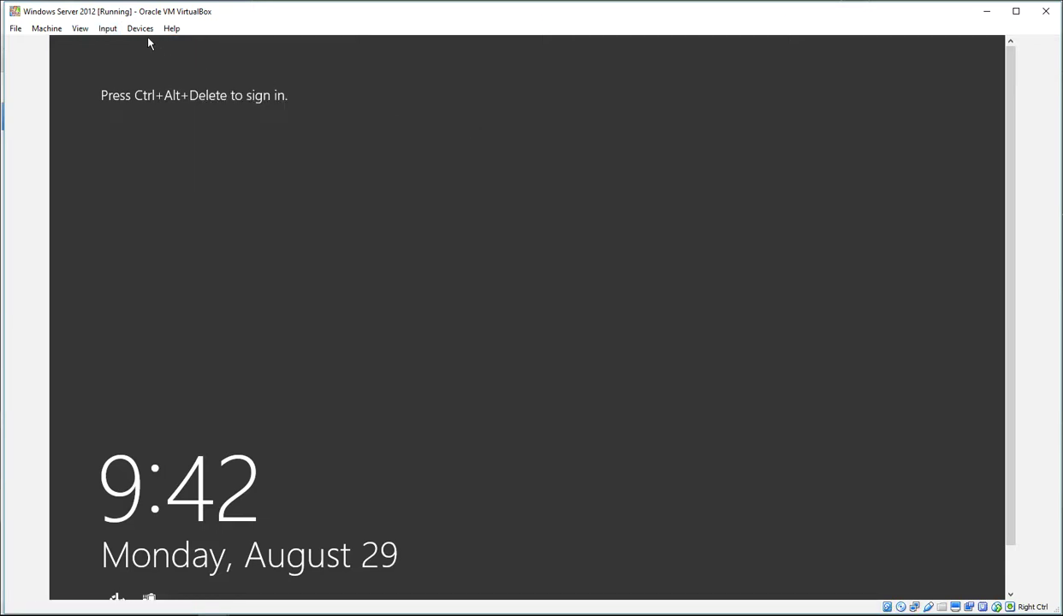
left_click(107, 28)
mouse_move(130, 50)
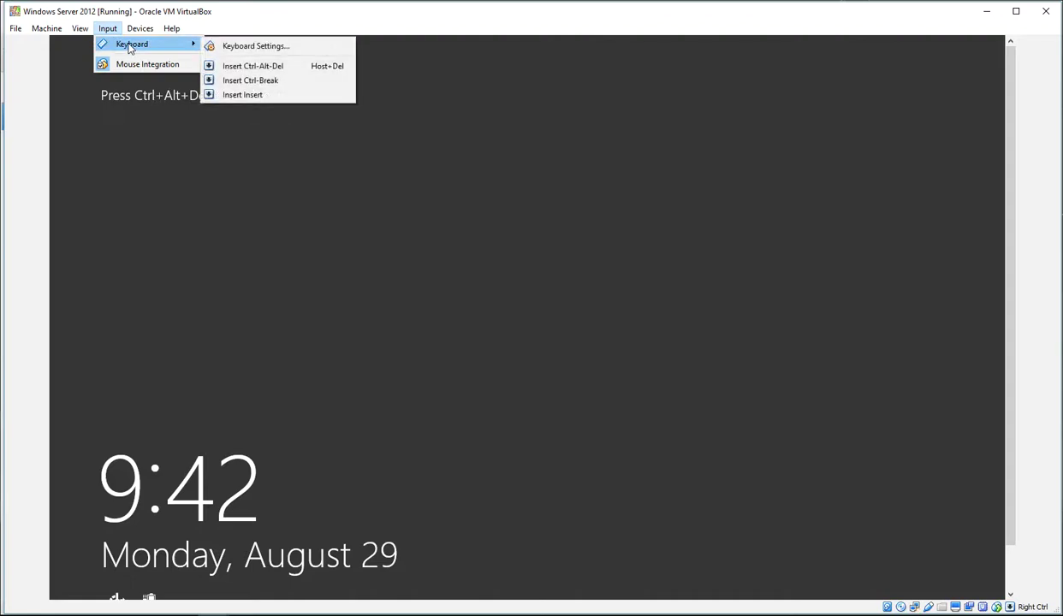
left_click(236, 66)
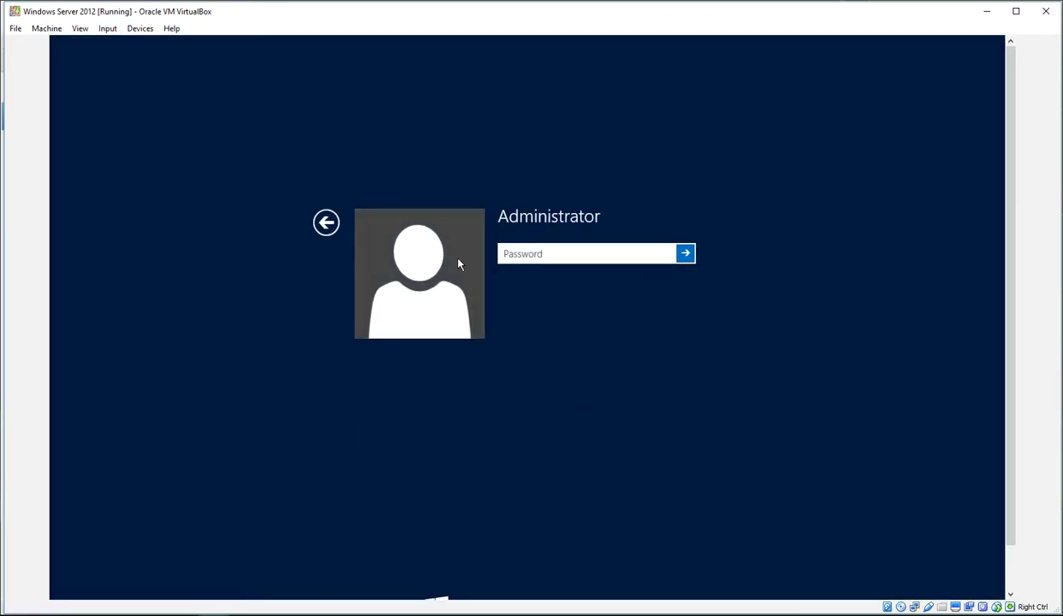
left_click(619, 318)
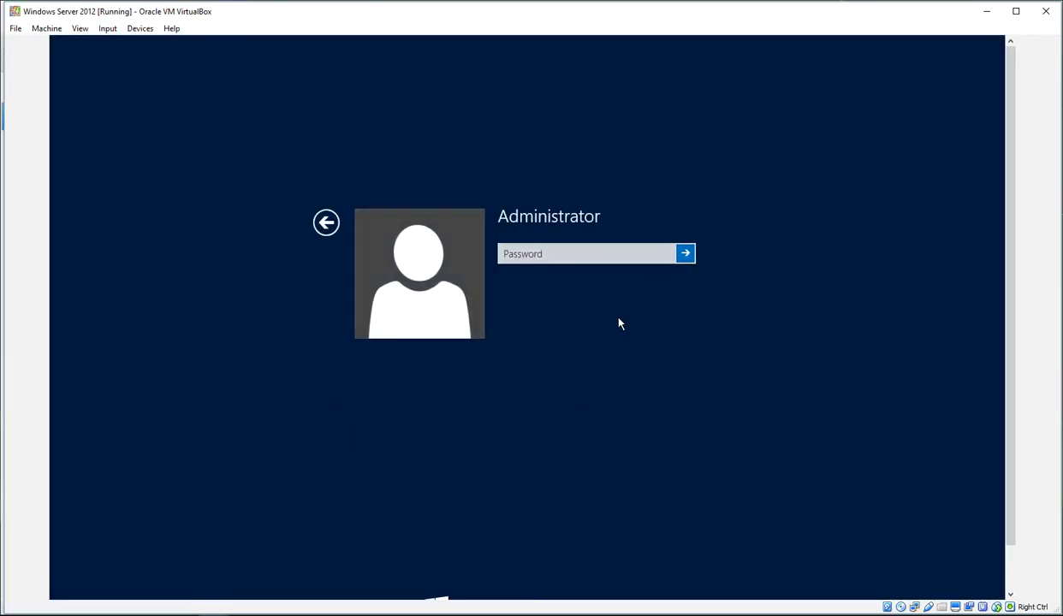
Close the Windows Server 2012 virtual machine by powering it off.
left_click(1044, 14)
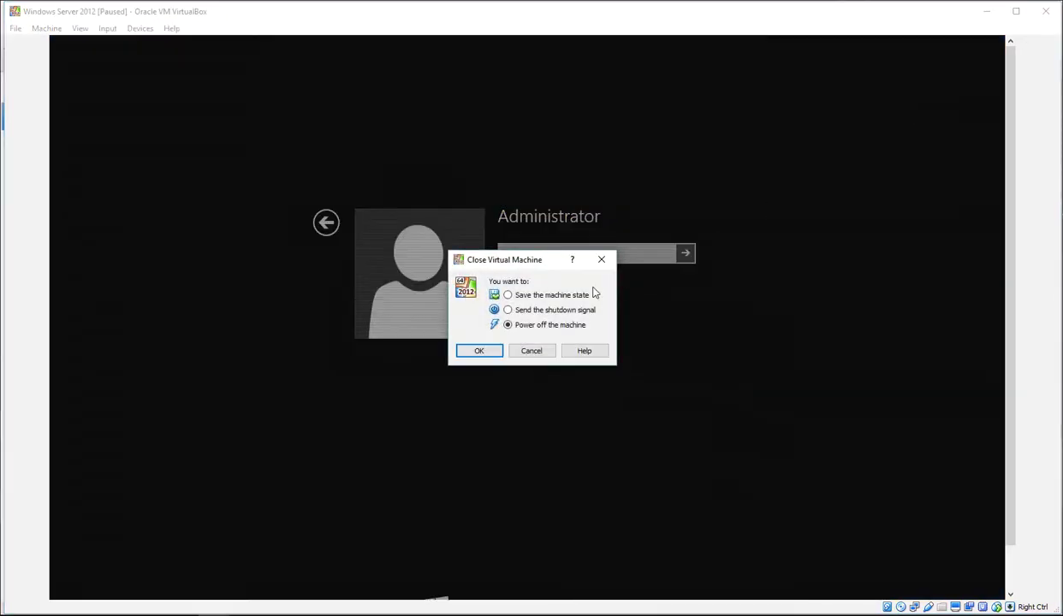
left_click(480, 351)
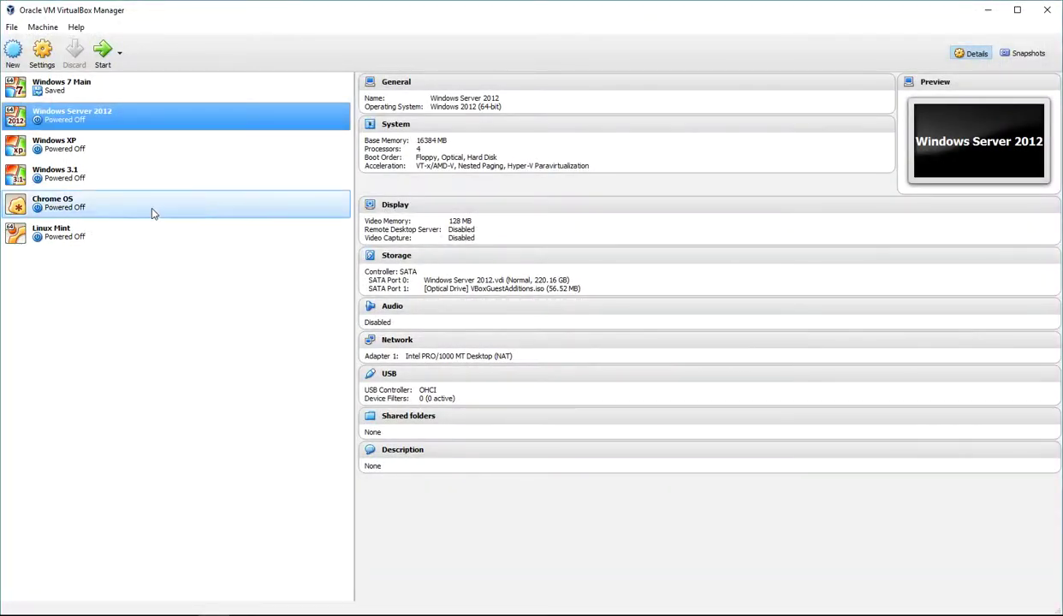
left_click(156, 146)
left_click(91, 117)
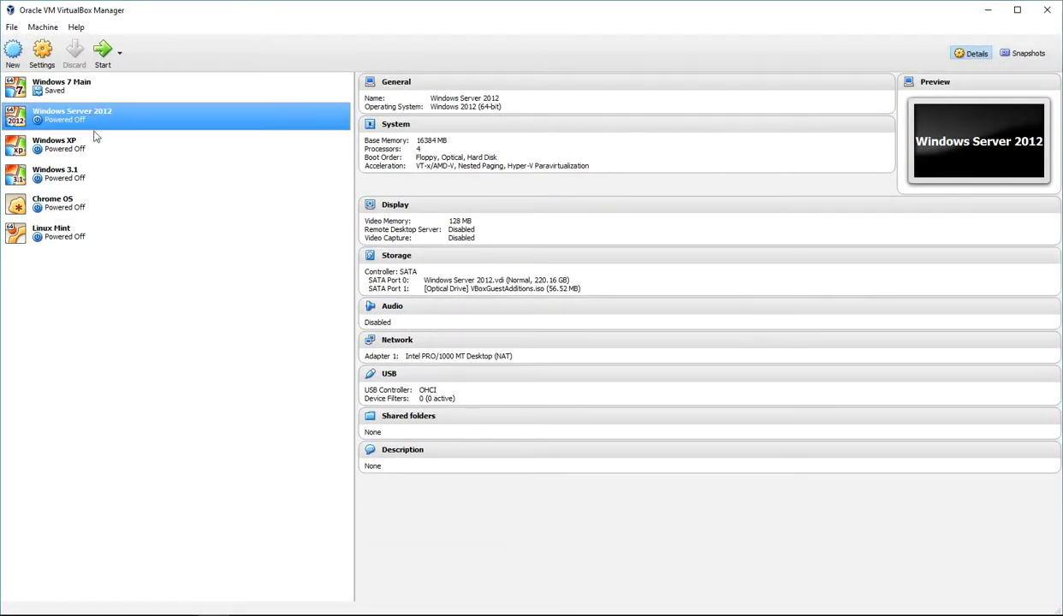
Start the saved Windows 7 Main machine and enlarge its window so the guest desktop fills most of the display.
left_click(75, 93)
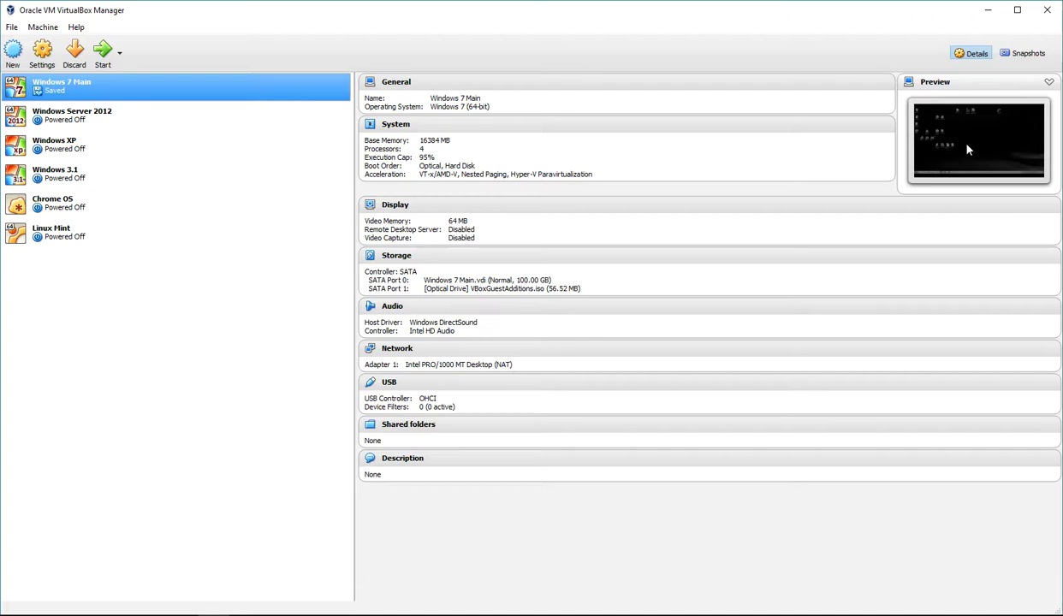
left_click(103, 56)
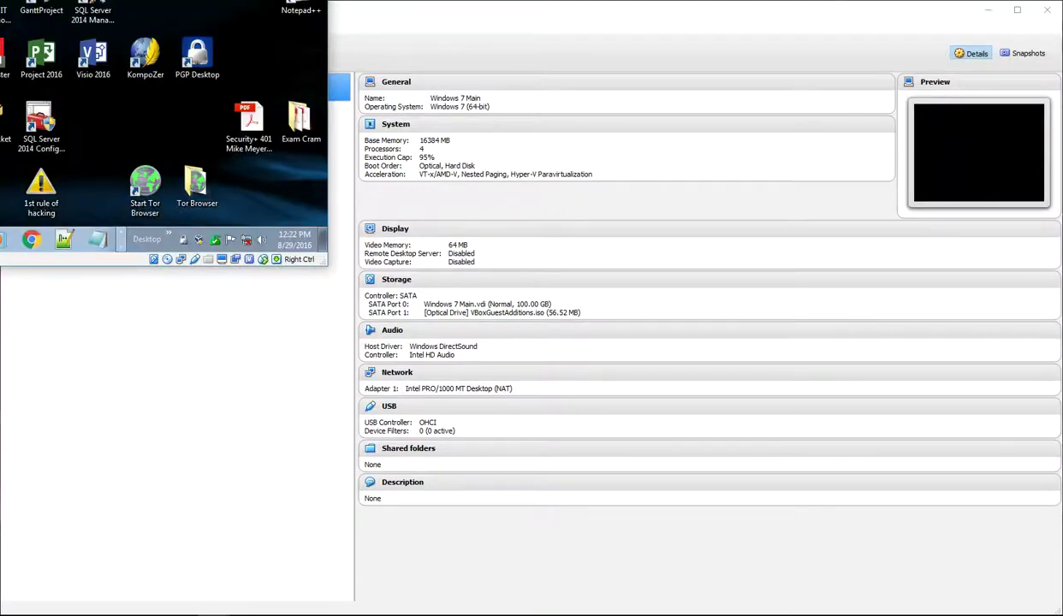
left_click_drag(209, 0, 346, 25)
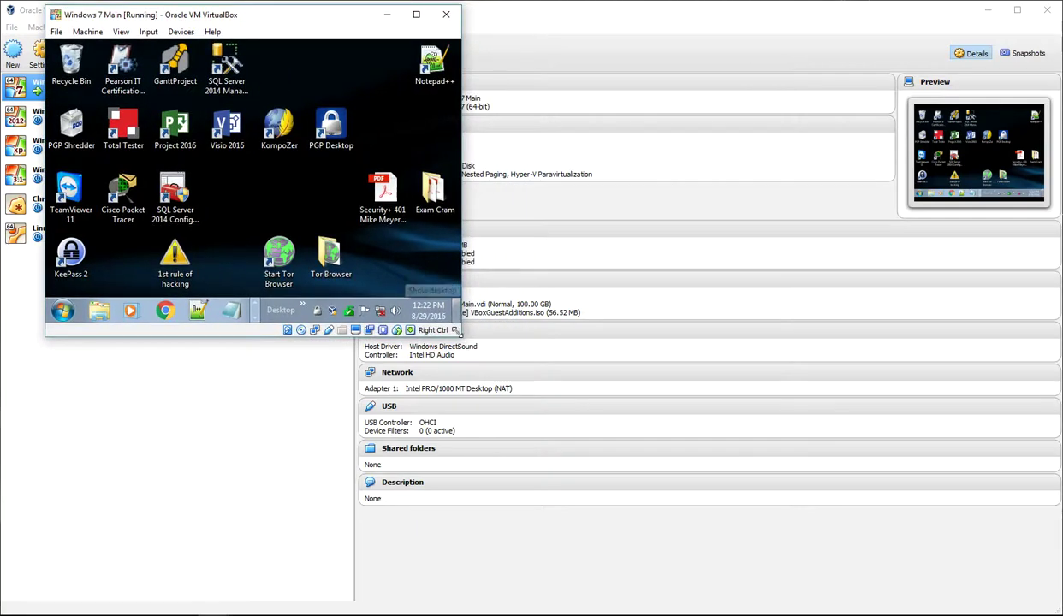
left_click_drag(462, 337, 1058, 610)
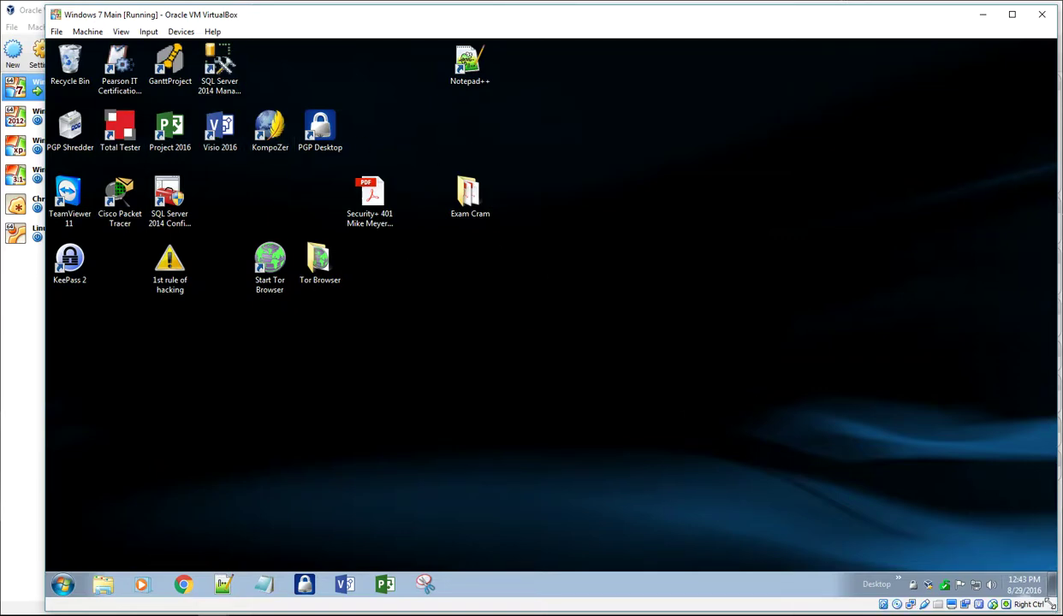
left_click_drag(1020, 587, 1036, 607)
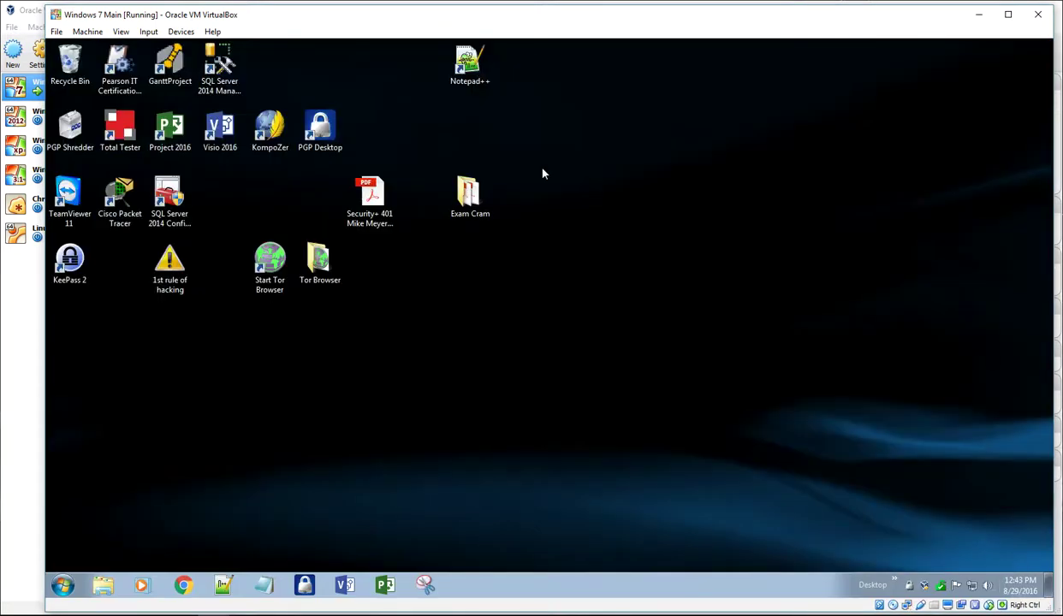
Try out the Windows 7 guest by opening its Start menu, launching Notepad, moving its window and dismissing it.
left_click_drag(521, 287, 596, 252)
left_click(65, 583)
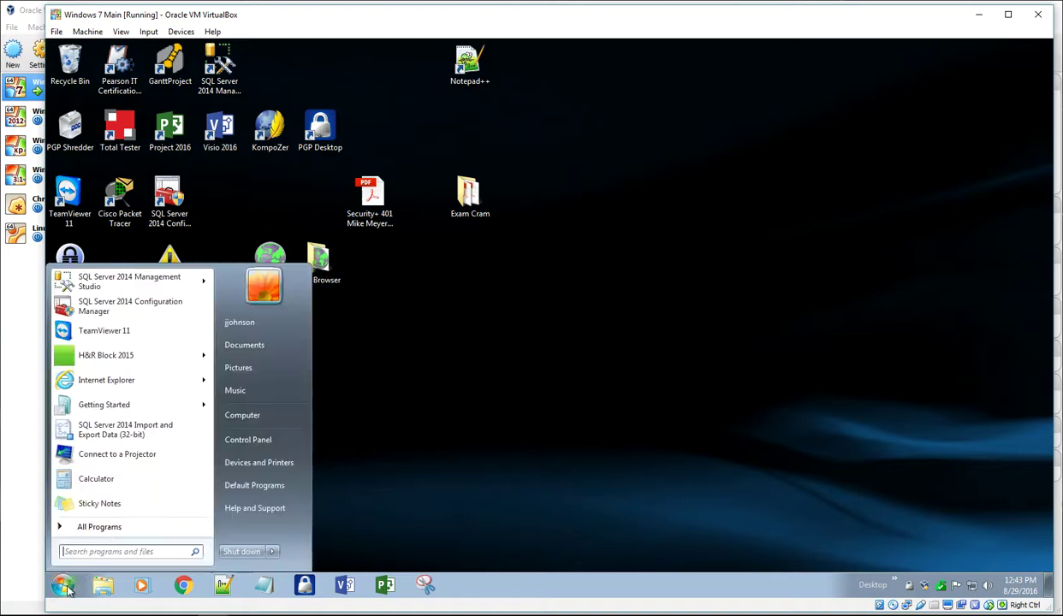
left_click(535, 437)
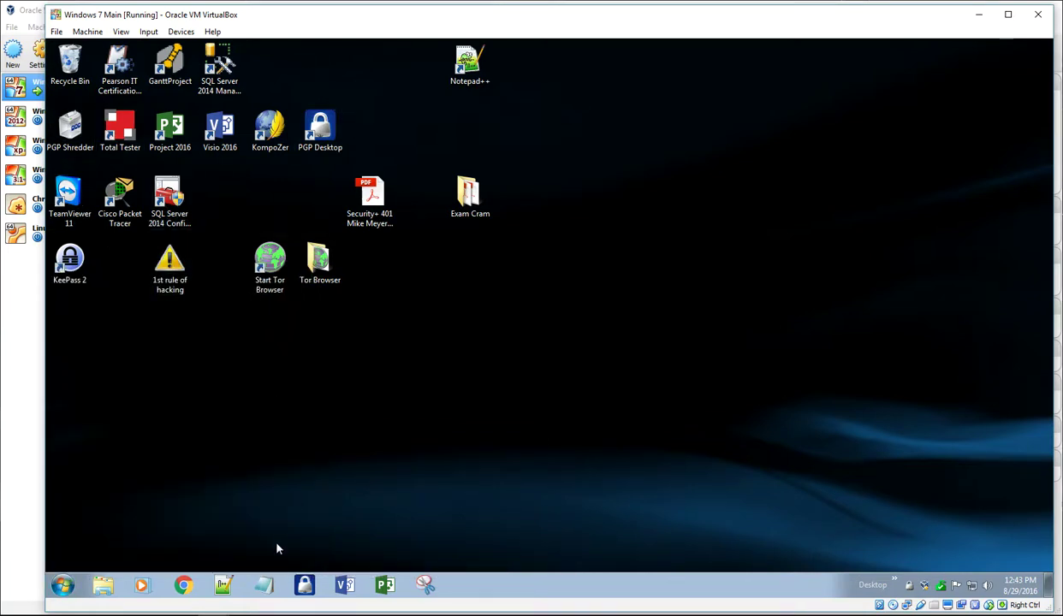
left_click(268, 586)
left_click_drag(270, 256, 273, 128)
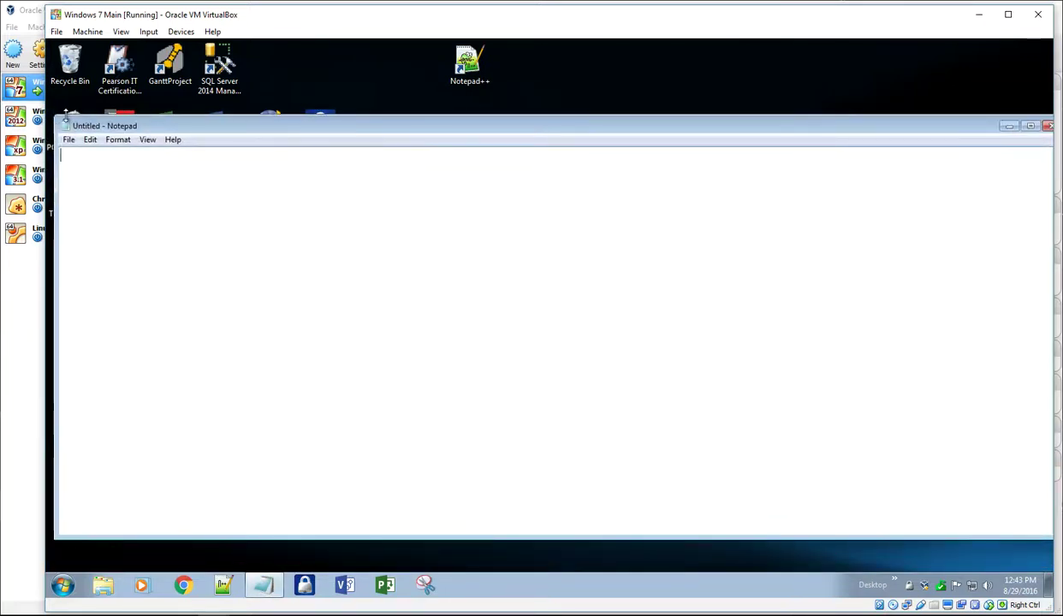
left_click_drag(353, 171, 291, 151)
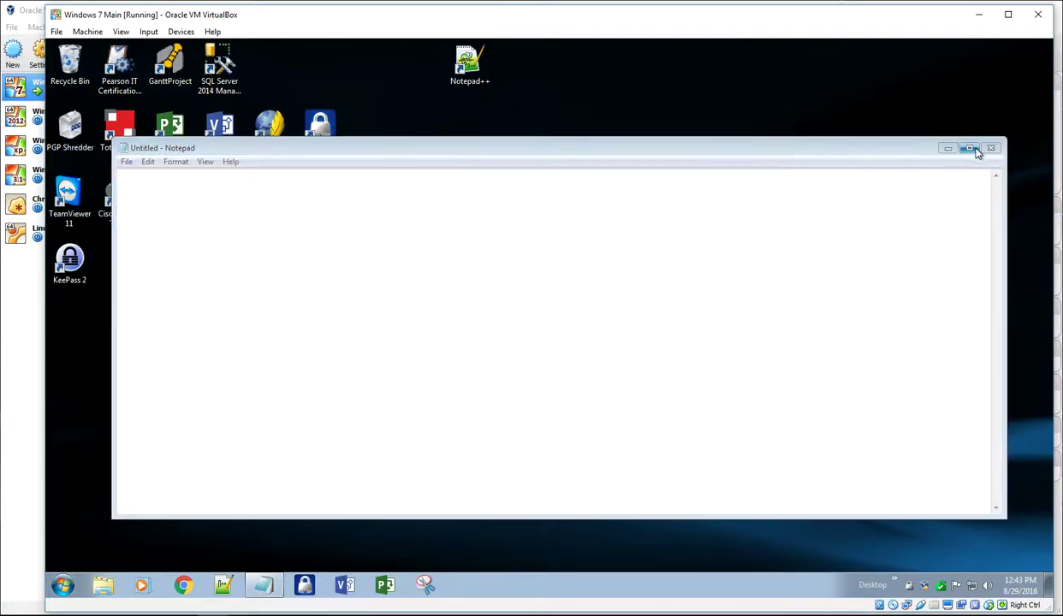
left_click(947, 148)
Launch SQL Server 2014 Management Studio in the guest and close the virtual machine with its state saved.
double_click(219, 67)
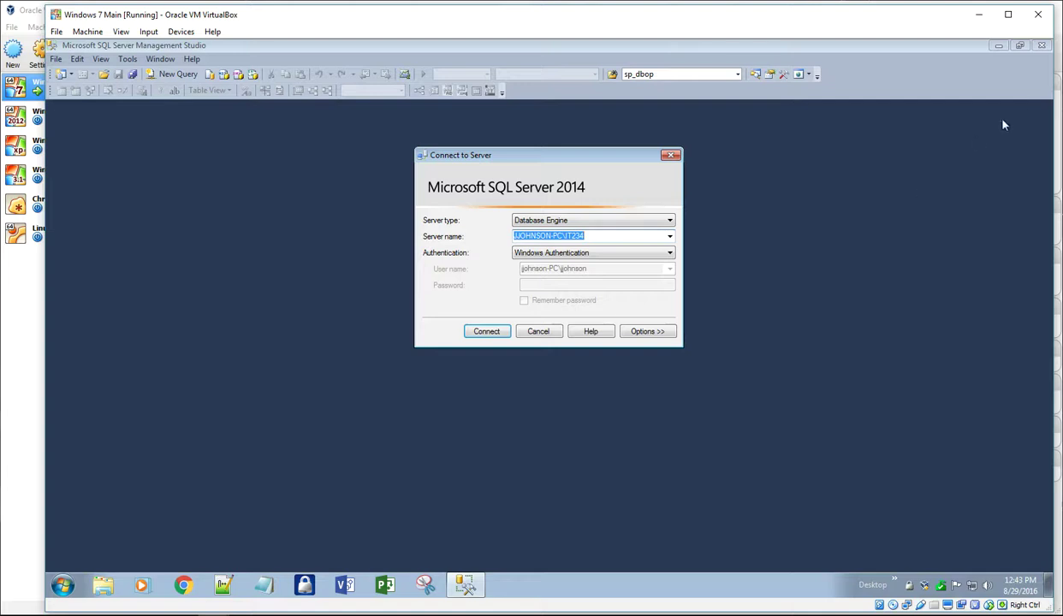
left_click(1037, 17)
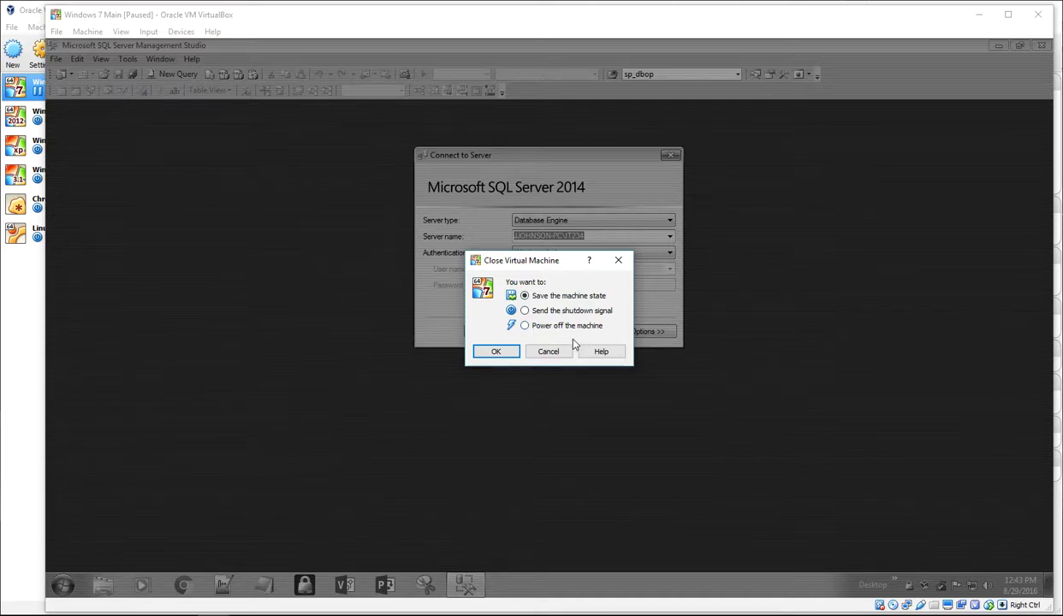
left_click(541, 310)
left_click(527, 296)
left_click(509, 352)
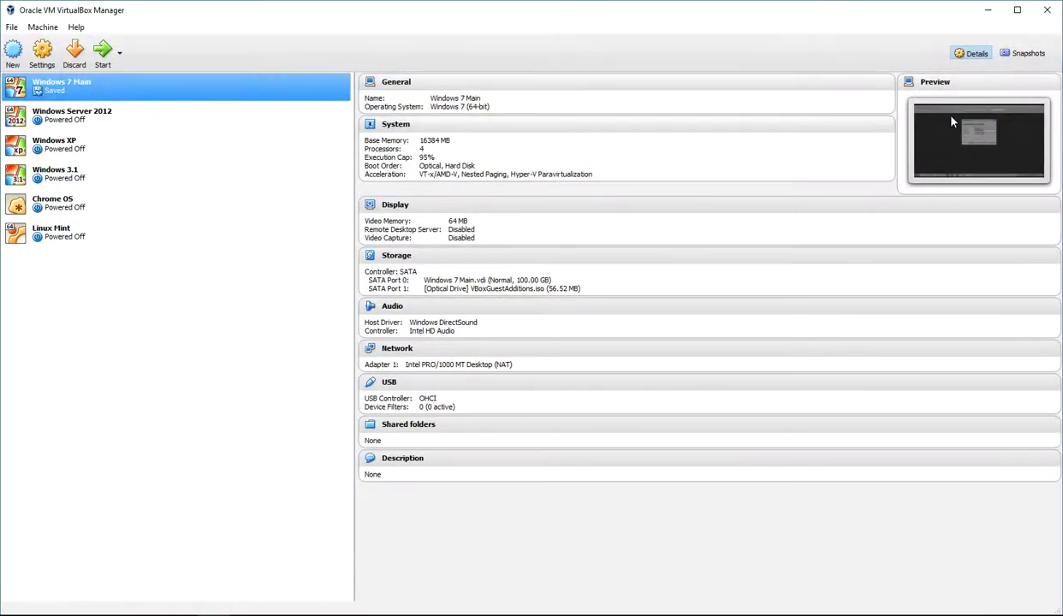
Examine the System, Display and Storage settings of the saved Windows 7 Main machine to see which ones can be edited.
left_click(75, 114)
left_click(68, 83)
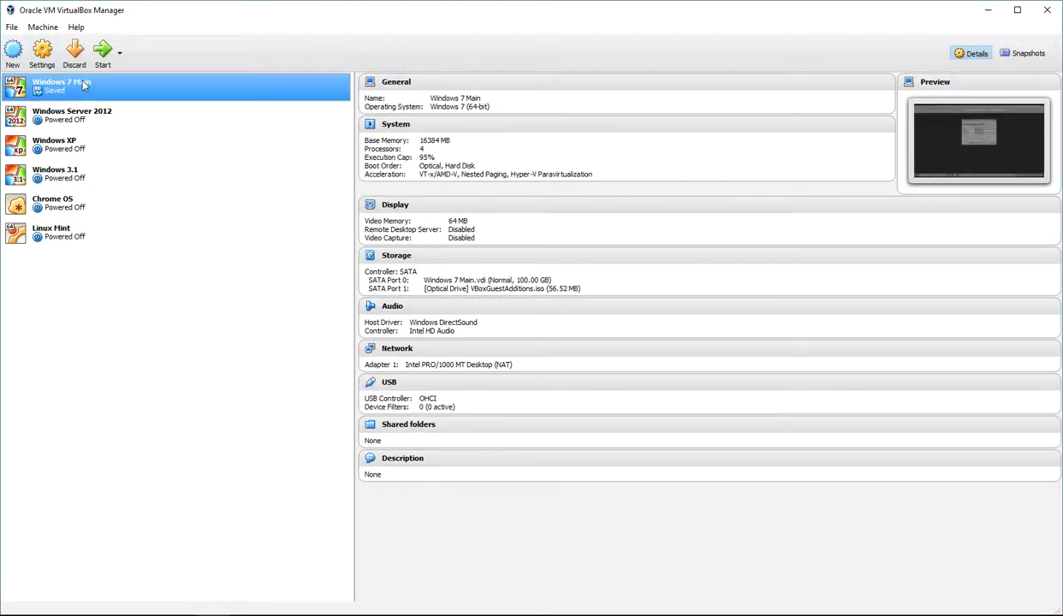
left_click(42, 52)
left_click(373, 214)
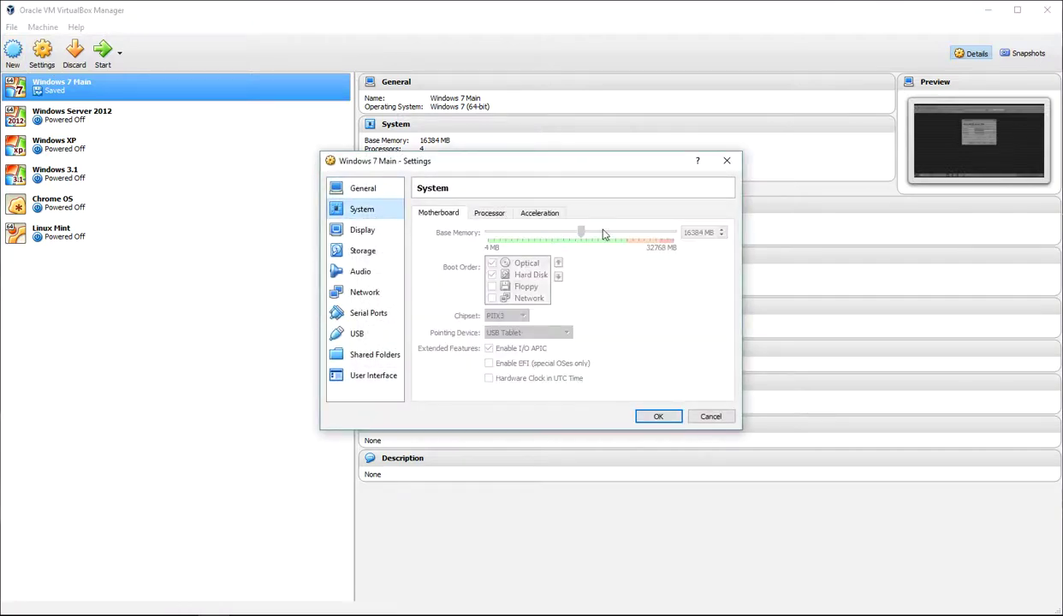
left_click(363, 234)
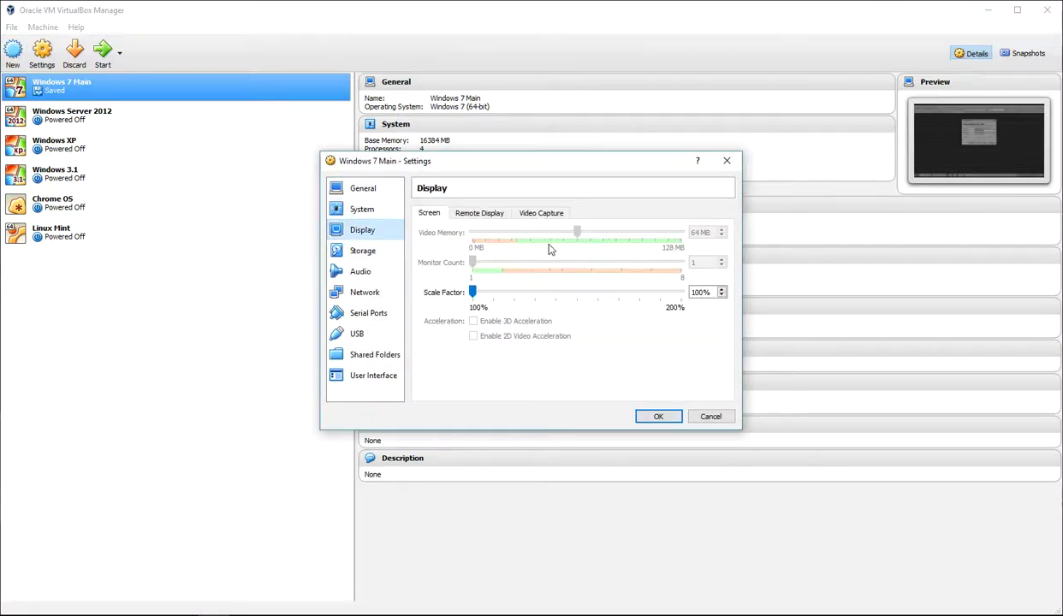
left_click(383, 252)
left_click(491, 258)
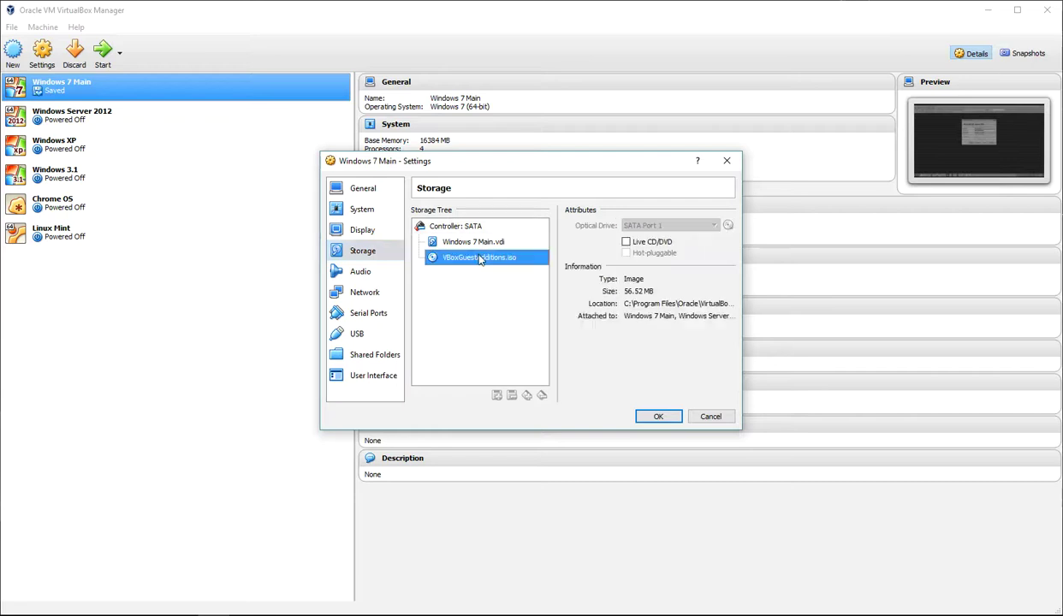
left_click(475, 244)
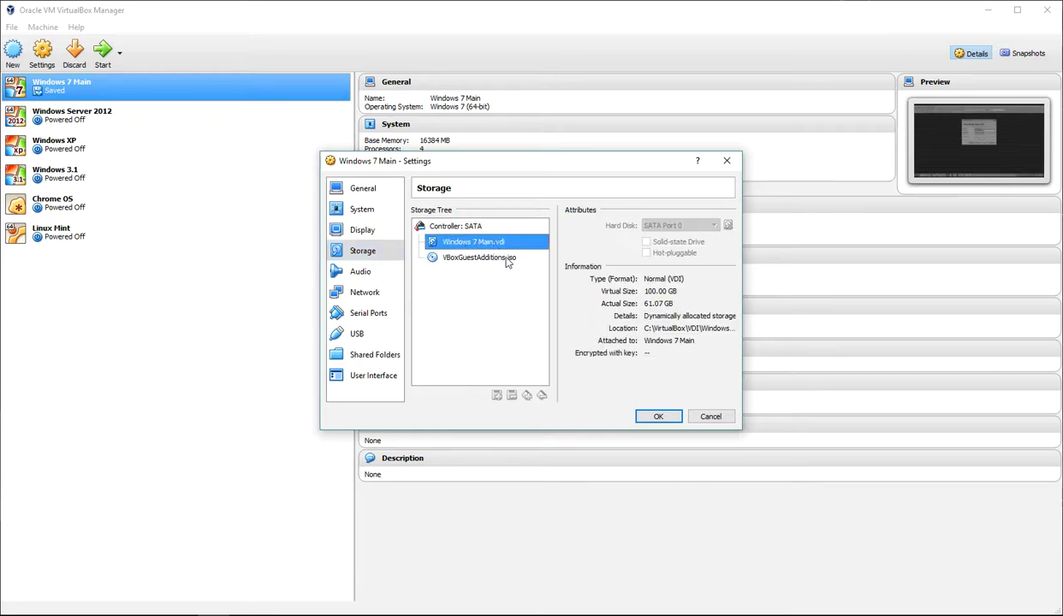
left_click(497, 258)
left_click(365, 211)
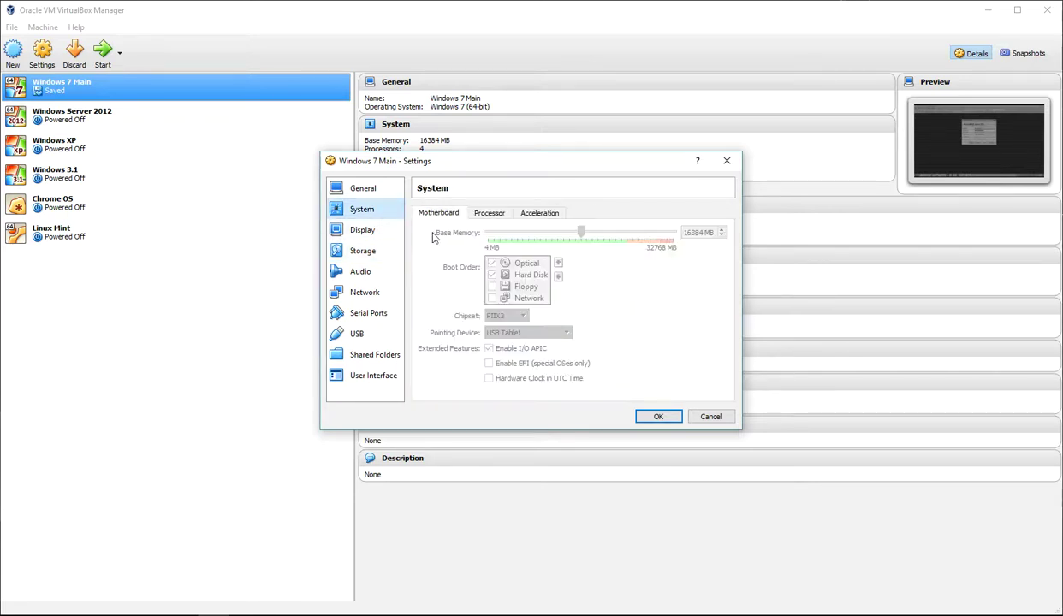
left_click(660, 416)
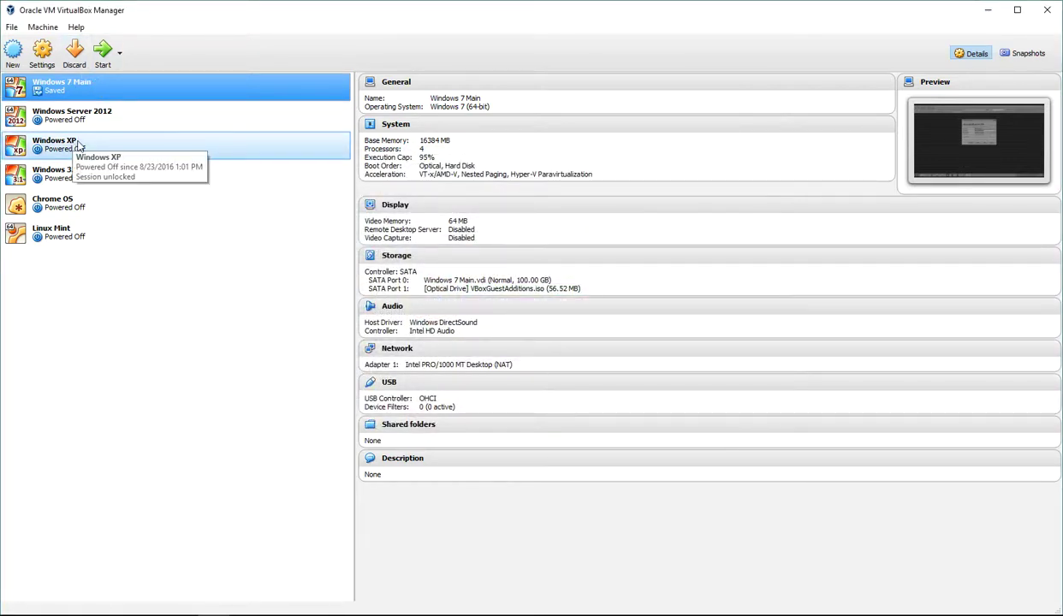
Resume the Windows 7 Main machine, cancel the SQL Server connection and close Management Studio.
left_click(102, 52)
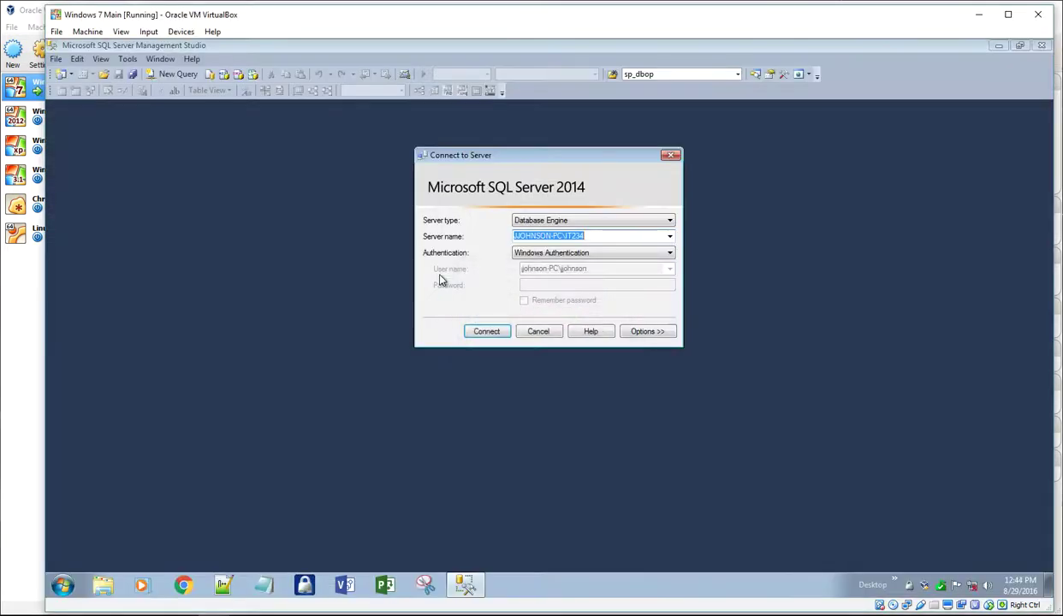
left_click(532, 331)
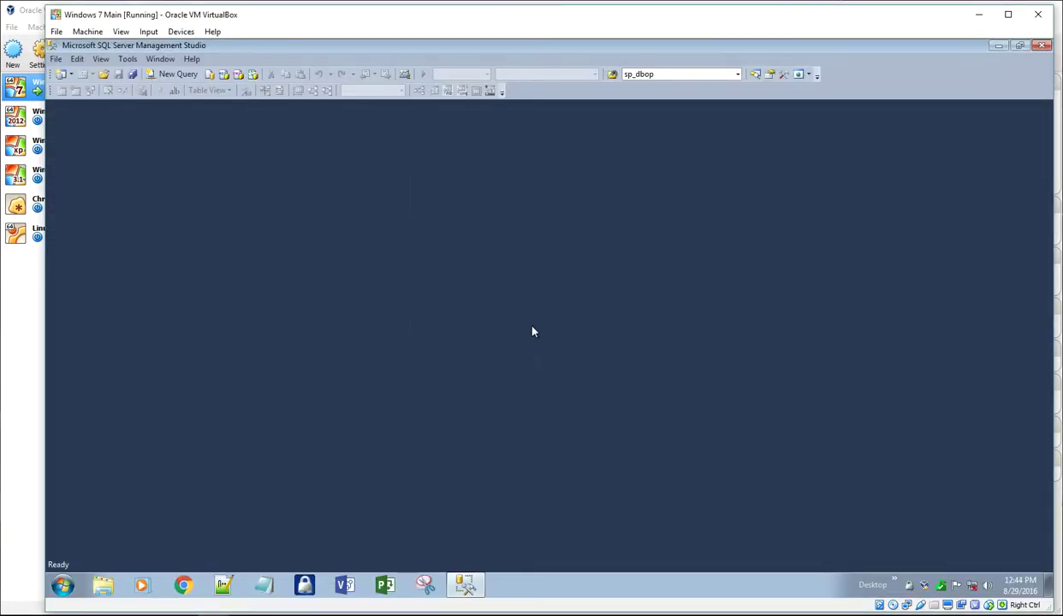
left_click(1042, 45)
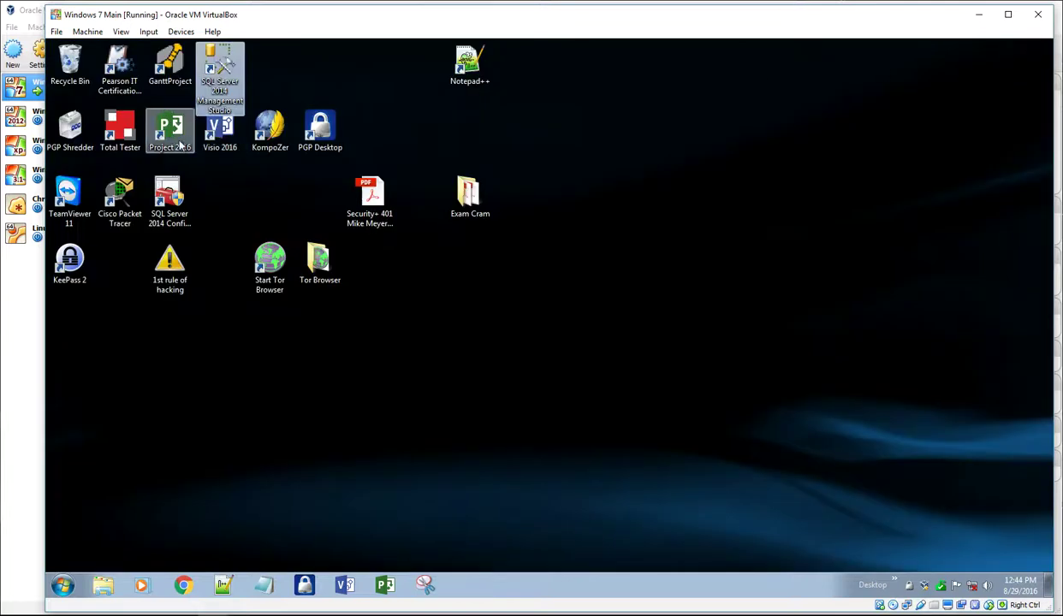
Insert the Guest Additions CD image into the Windows 7 guest and dismiss AutoPlay without running the installer.
left_click(149, 31)
mouse_move(179, 33)
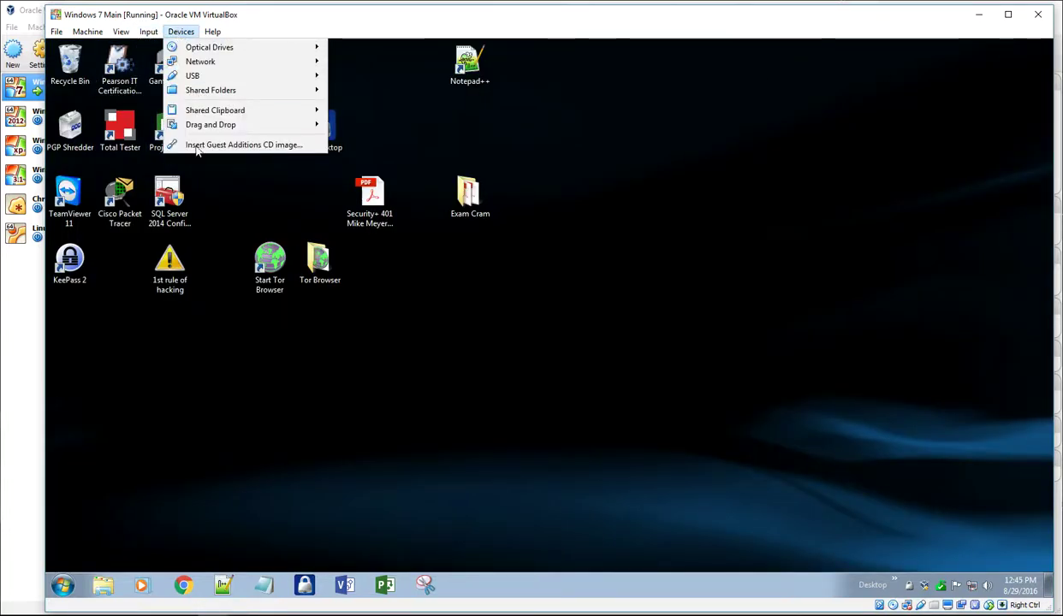
left_click(254, 148)
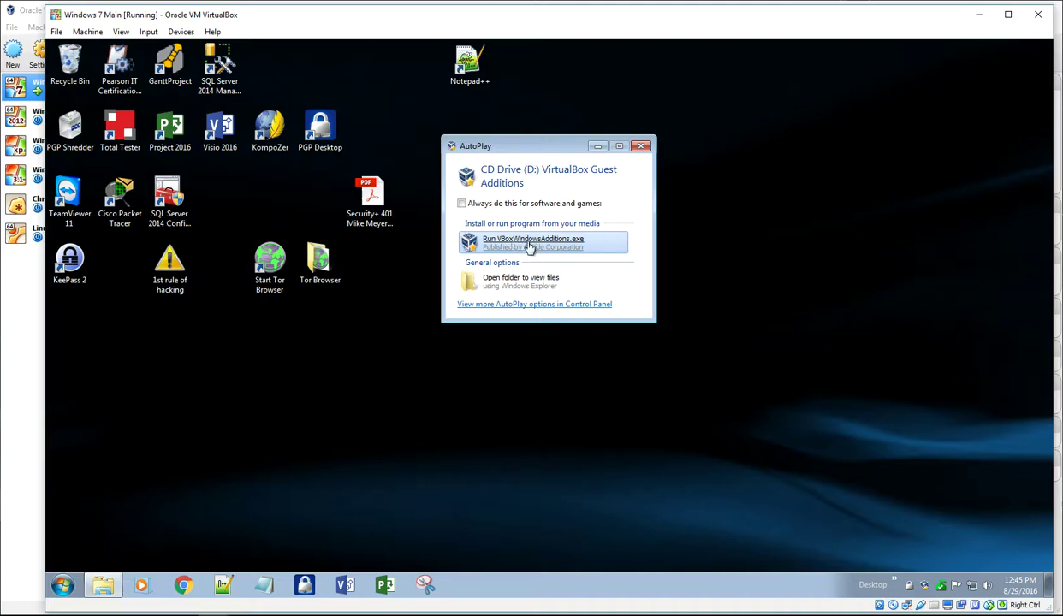
left_click(641, 147)
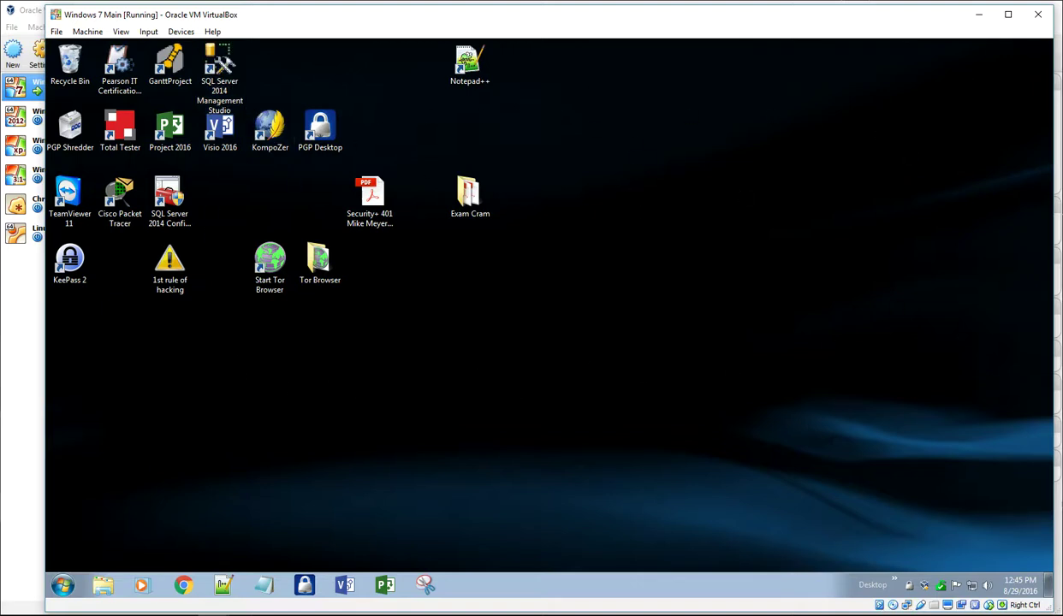
Shut down the Windows 7 guest and examine the powered-off machine's System settings, cancelling without changes.
left_click(62, 585)
left_click(416, 323)
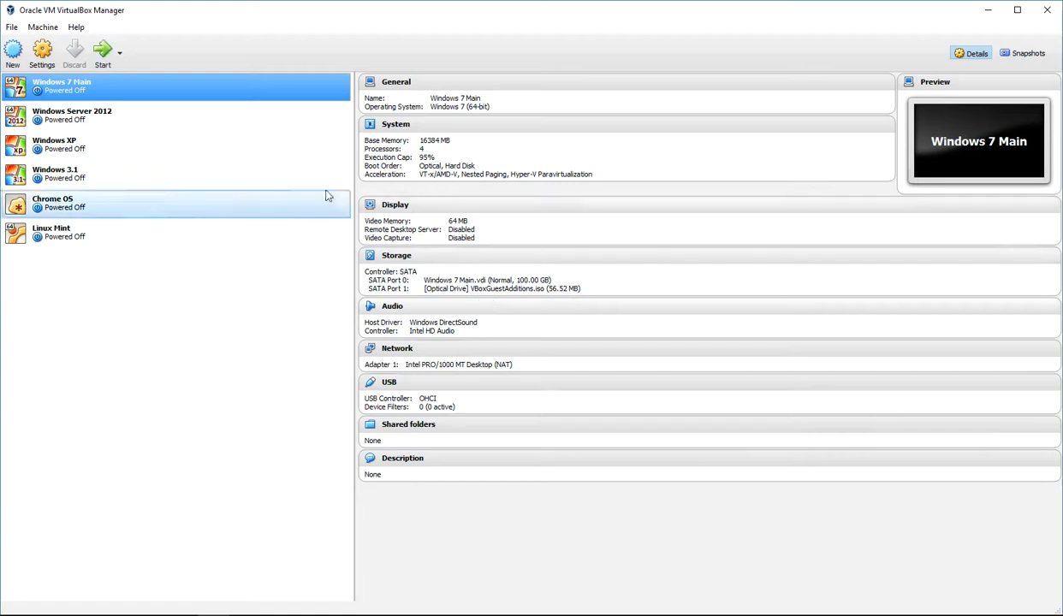
left_click(42, 52)
left_click(368, 210)
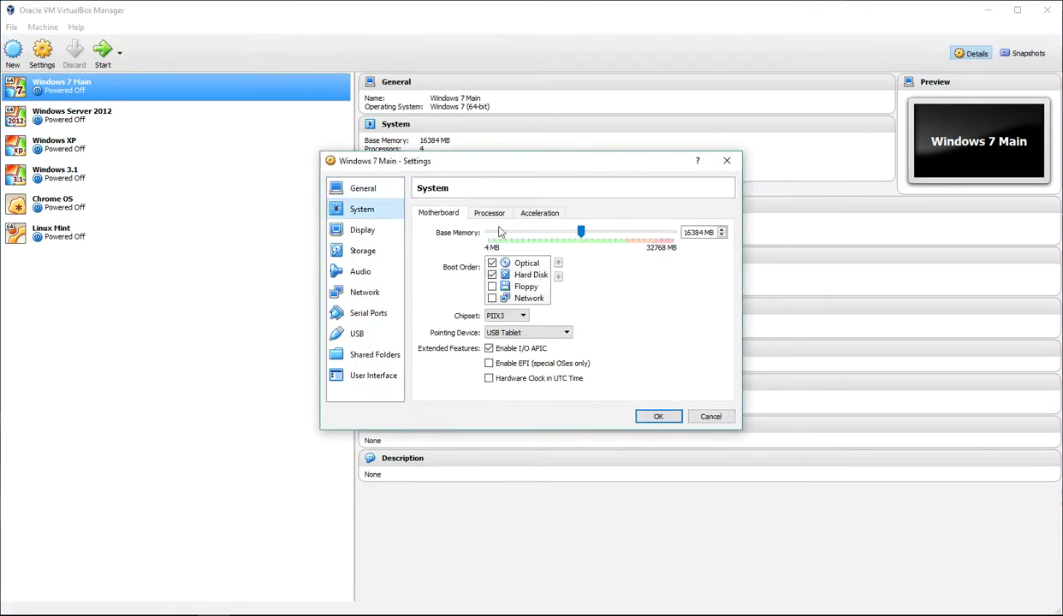
left_click(710, 416)
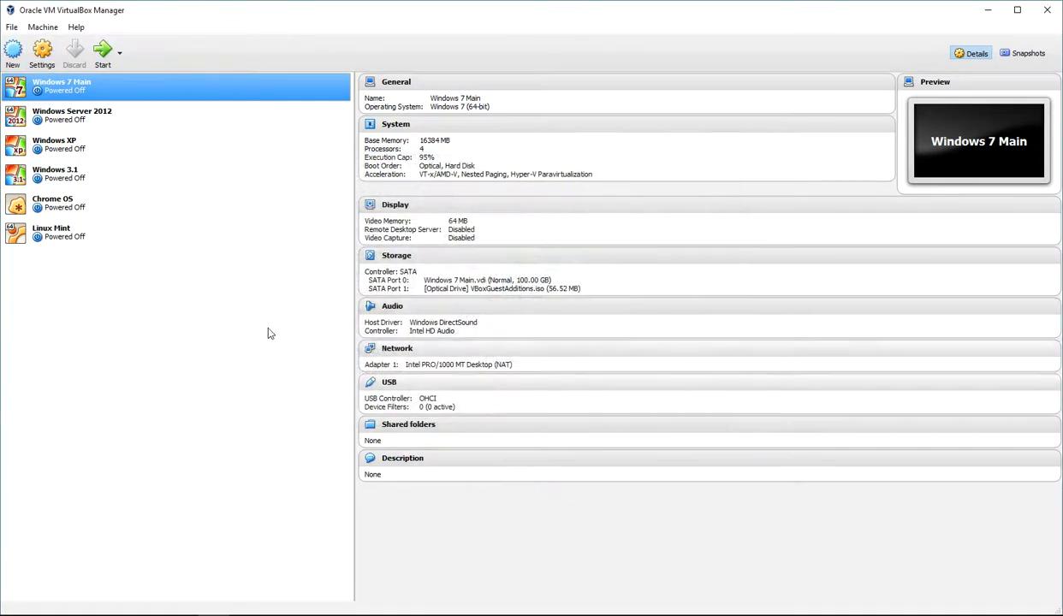